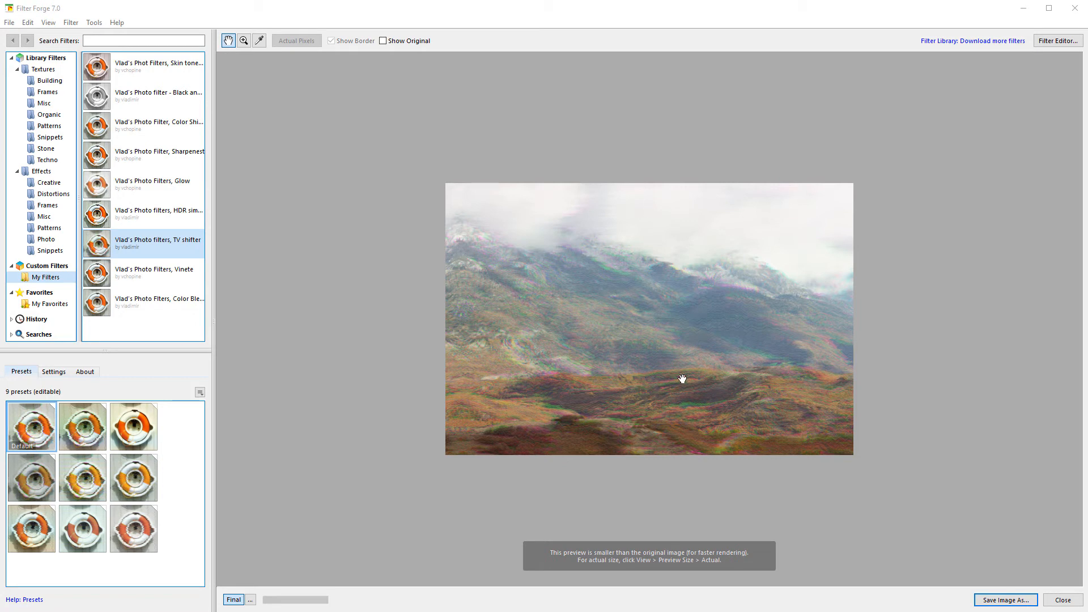
Step: Preview several presets of the TV shifter filter on the mountain photo
click(99, 435)
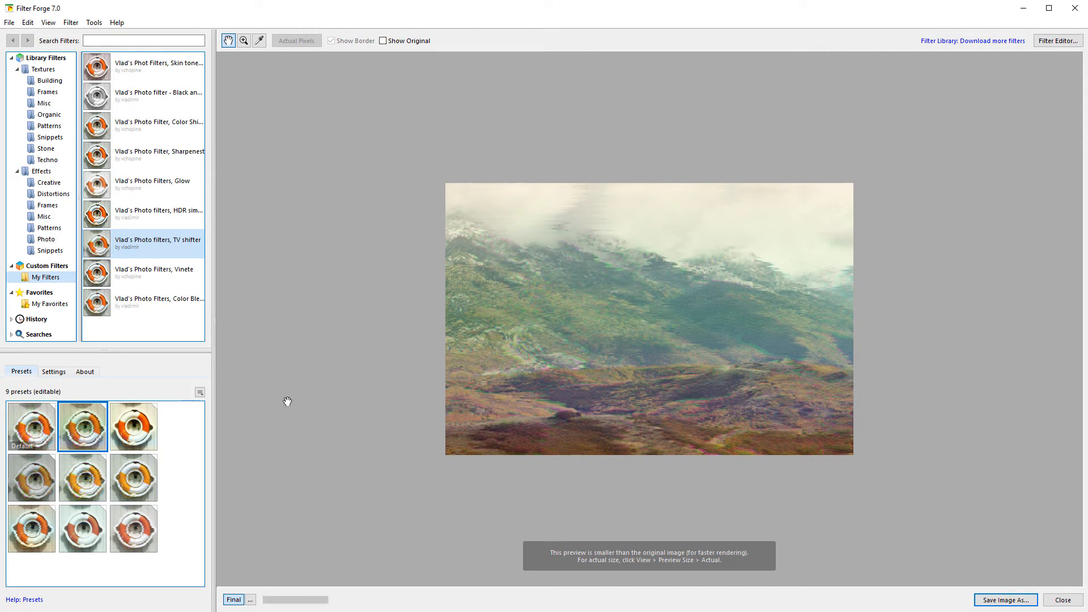
click(140, 427)
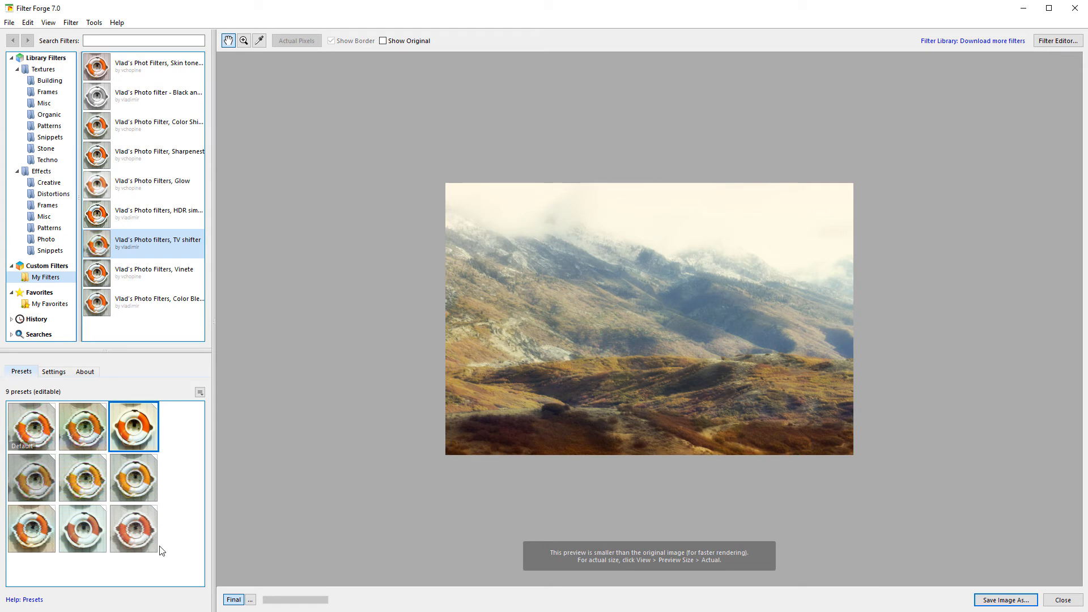
click(40, 480)
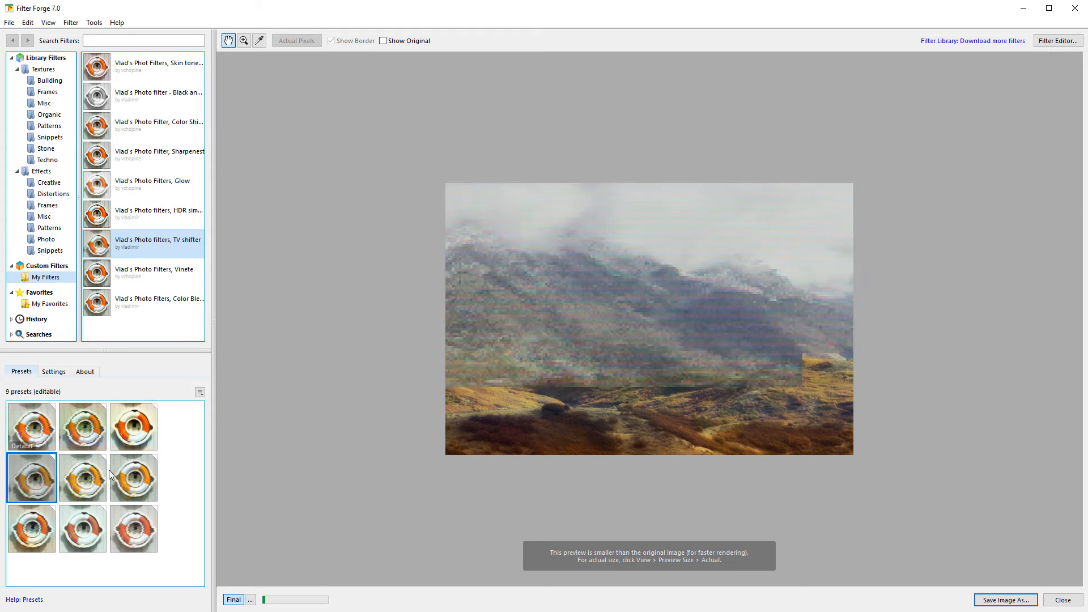
click(97, 479)
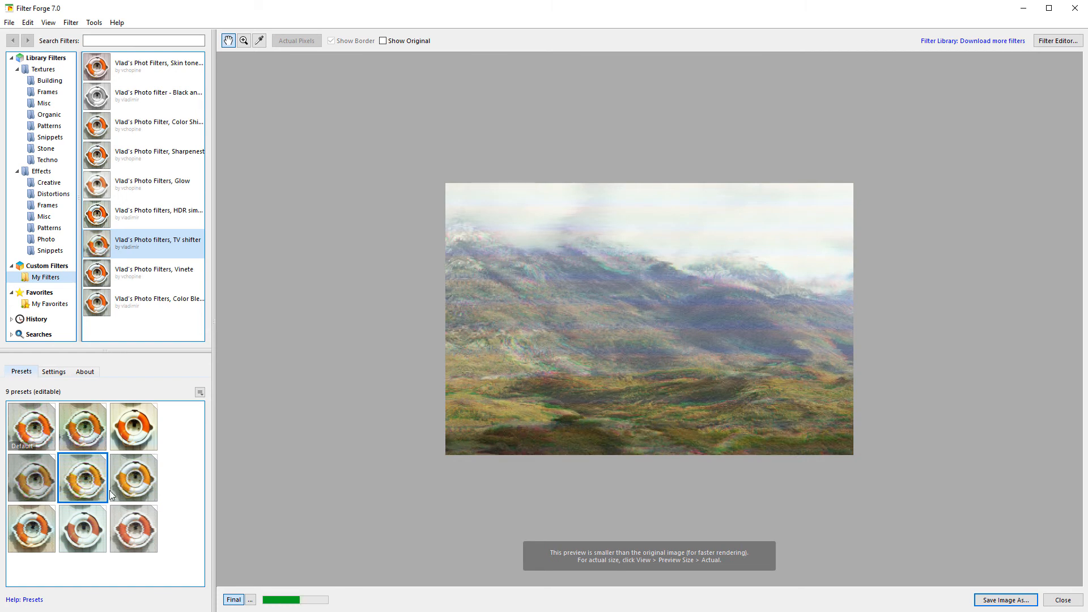
click(102, 539)
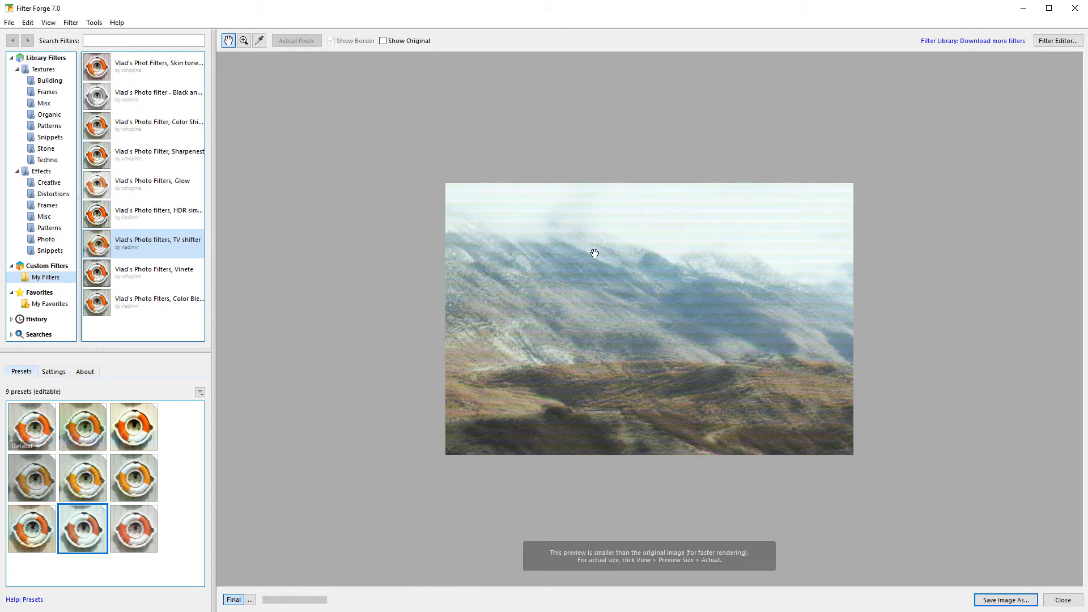
Step: Open the TV shifter filter in the Filter Editor and survey its whole component graph
click(1058, 40)
click(521, 328)
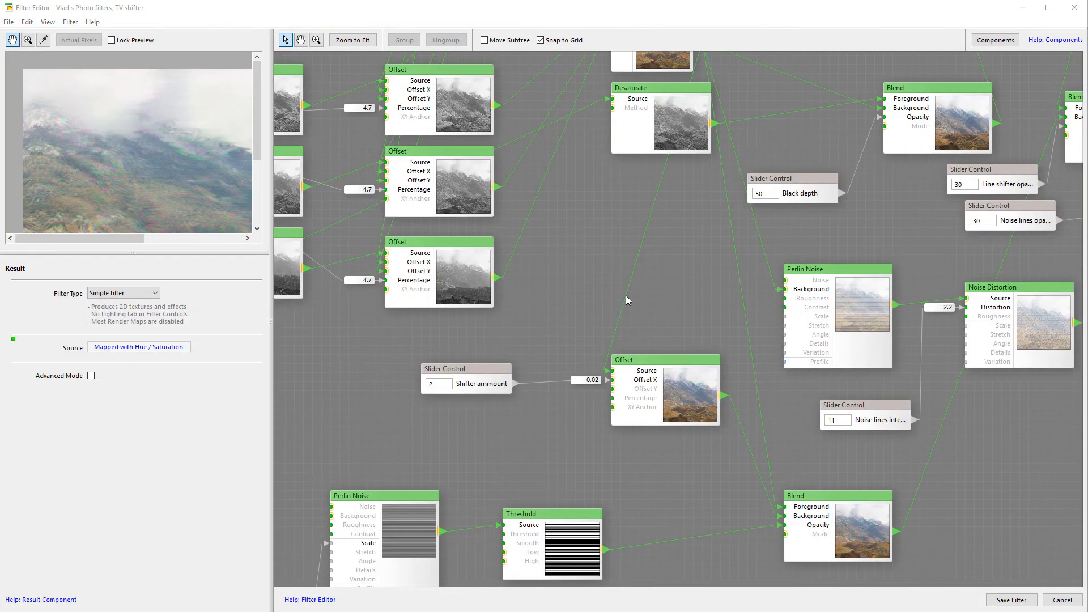
drag(654, 248, 591, 299)
right_click(623, 252)
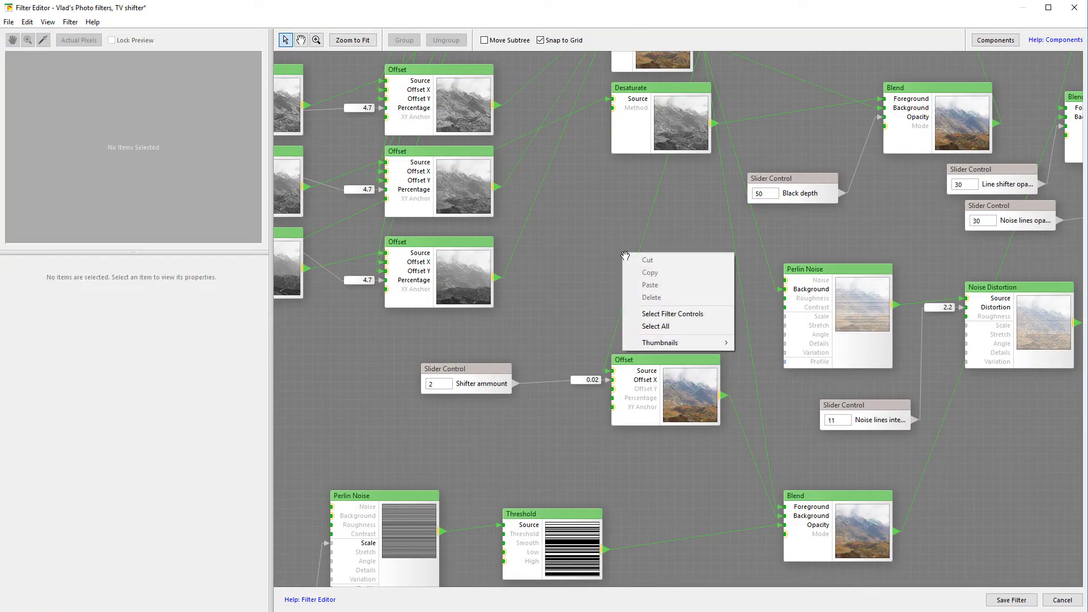
click(599, 237)
scroll(599, 237, down, 3)
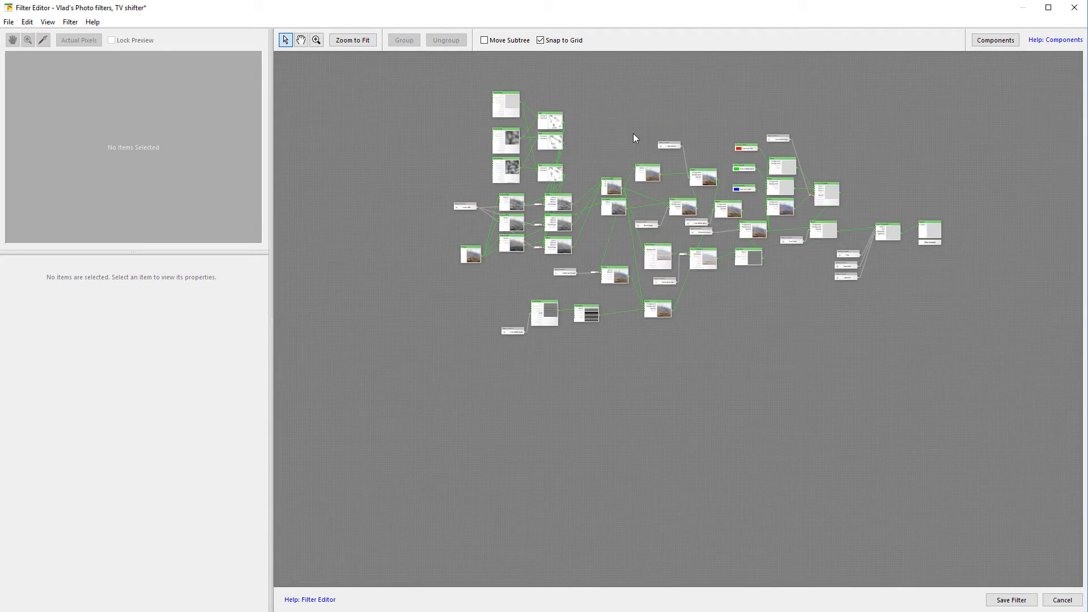
drag(639, 121, 657, 196)
scroll(510, 296, up, 5)
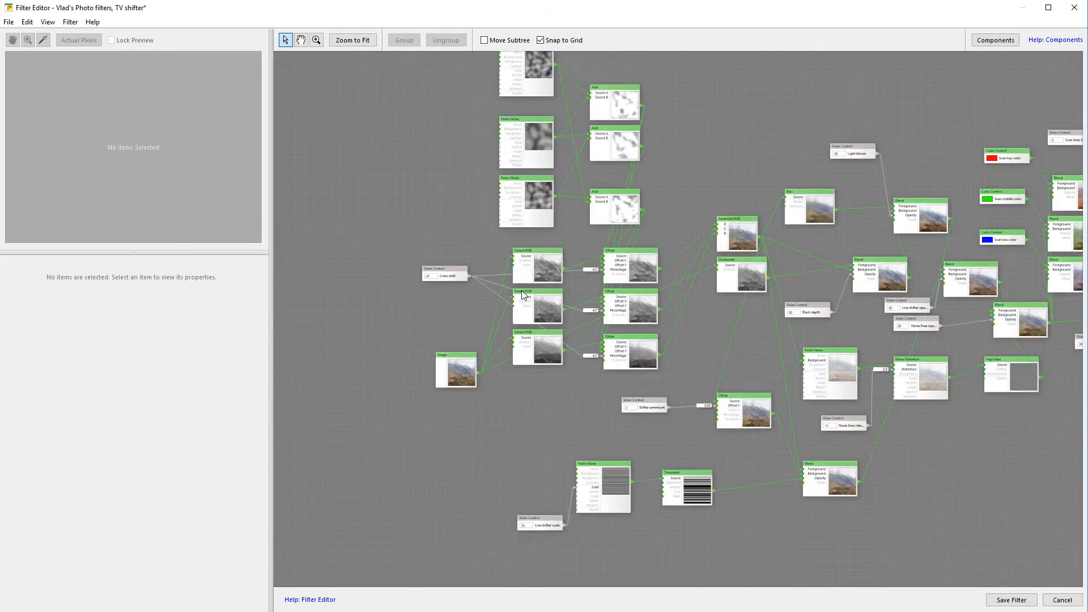
Step: Examine the source Image component and the Extract RGB and Offset branches it feeds
drag(613, 300, 690, 218)
drag(484, 341, 448, 259)
drag(696, 288, 758, 519)
drag(738, 289, 687, 229)
drag(705, 294, 659, 180)
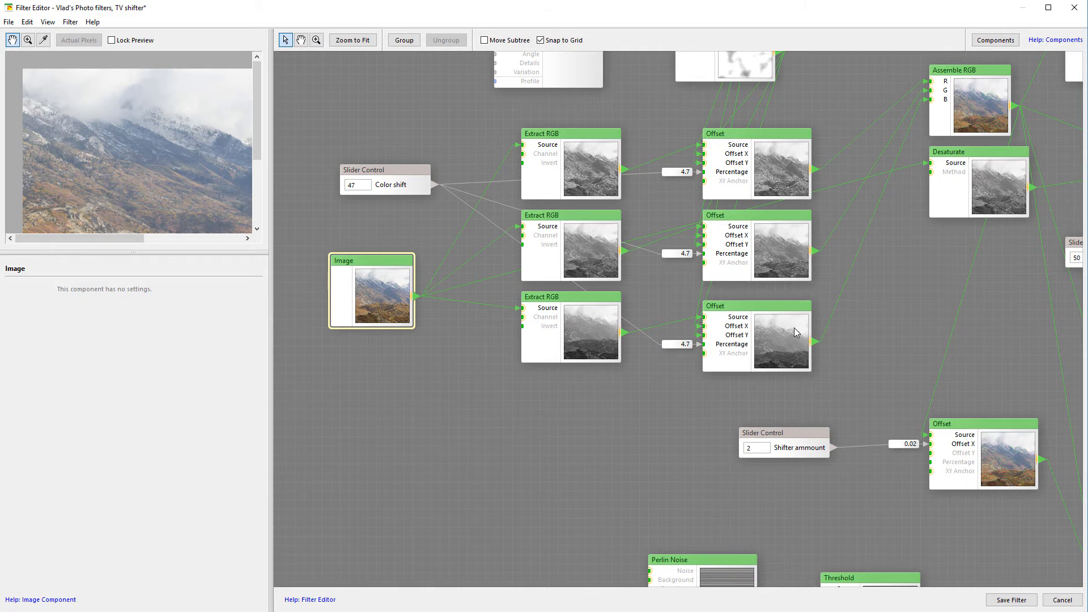
drag(896, 321, 910, 503)
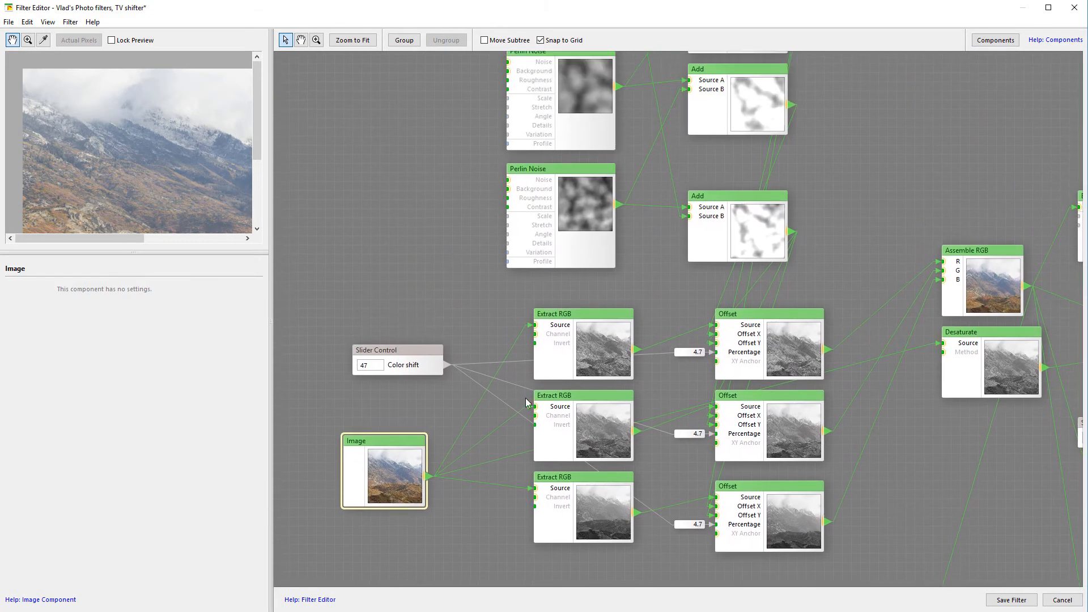
Step: Move the Color shift slider control slightly farther from the Extract RGB components
drag(823, 174, 926, 394)
drag(505, 347, 429, 77)
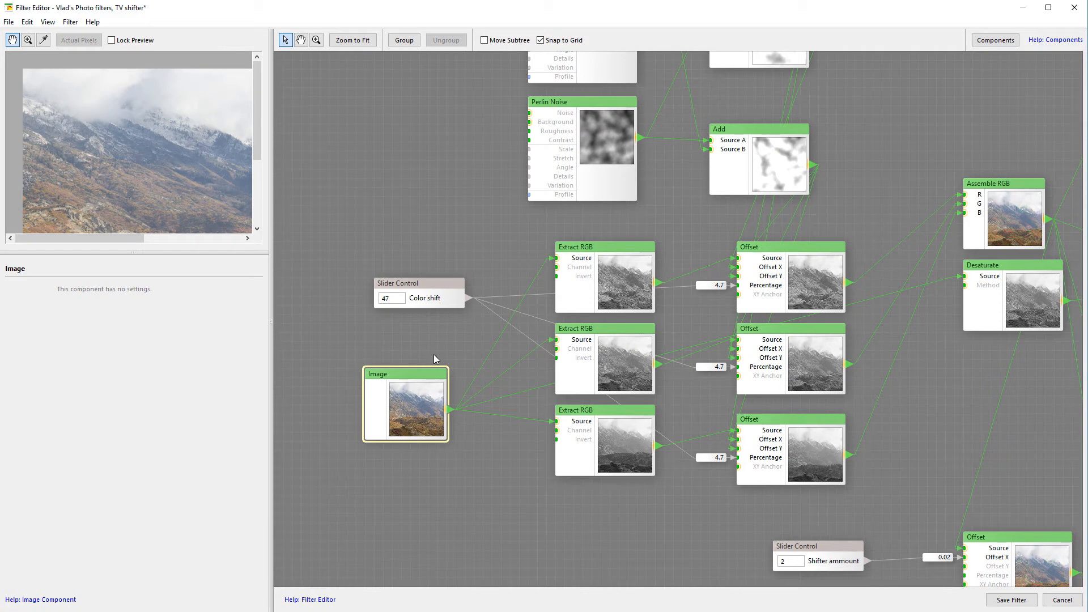
drag(442, 281, 413, 281)
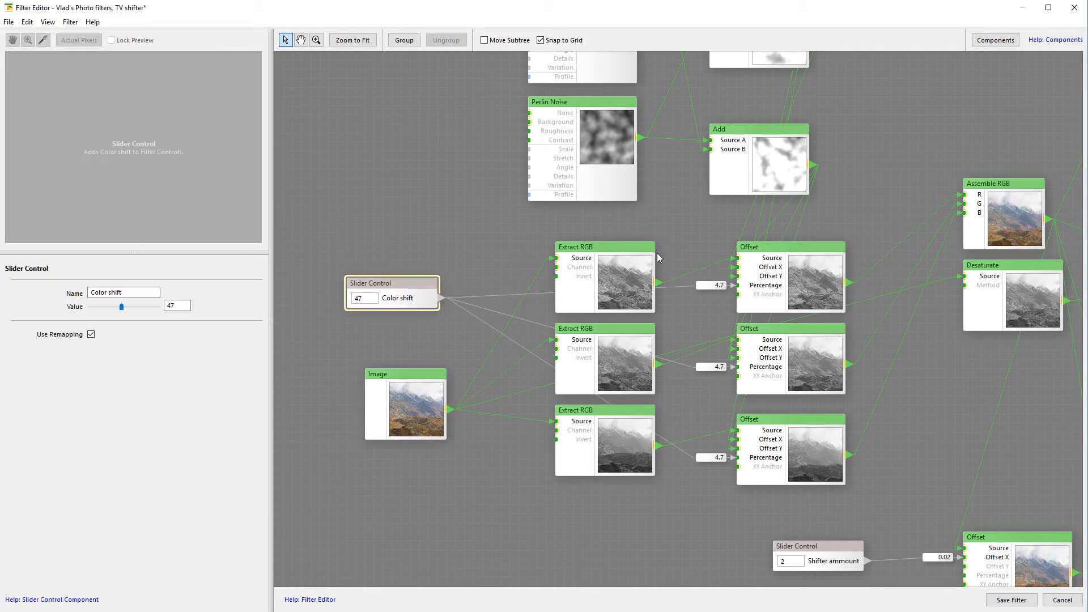
Step: Follow the Extract RGB and Offset branches to the Assemble RGB component and inspect its recombined image
drag(955, 399, 340, 321)
drag(840, 319, 439, 412)
drag(744, 348, 1025, 283)
drag(469, 325, 887, 334)
drag(663, 402, 801, 300)
click(782, 229)
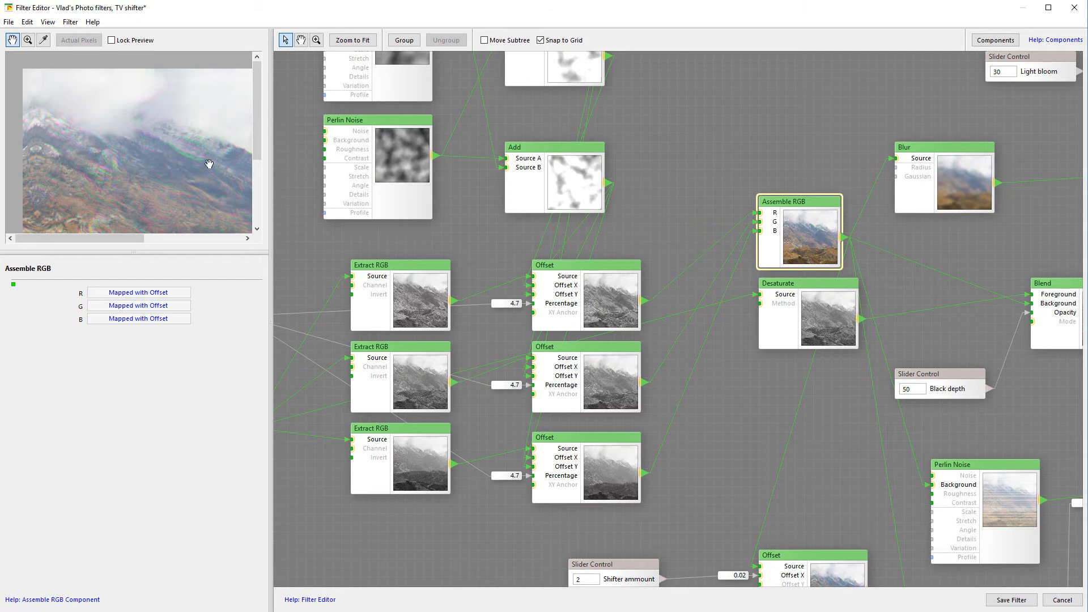
drag(460, 260, 632, 246)
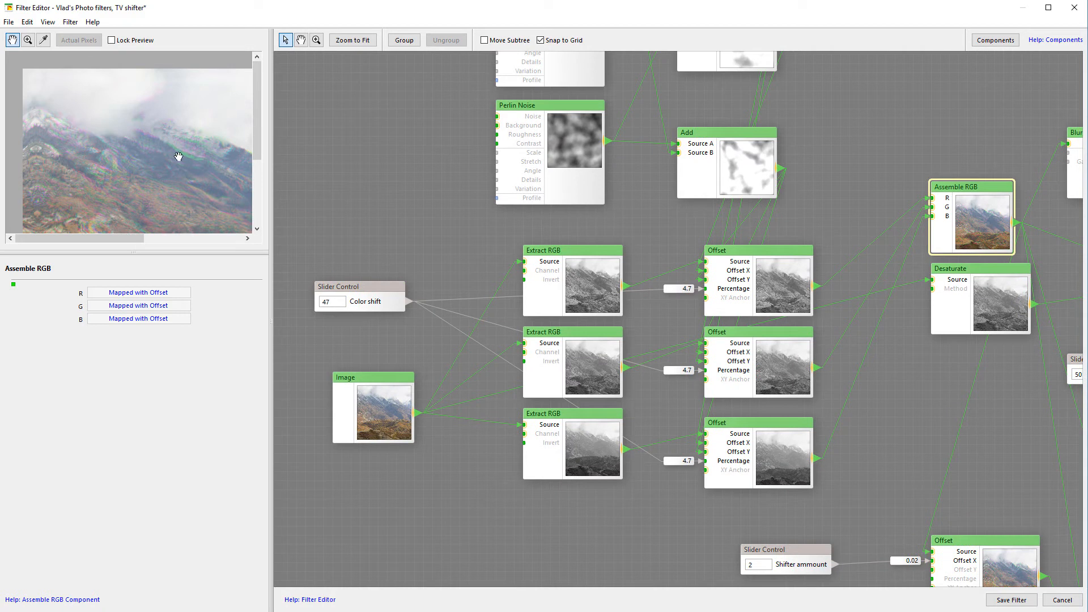
Step: Inspect the channel setting and output of each of the three Extract RGB components
drag(426, 227, 886, 509)
click(459, 235)
click(578, 262)
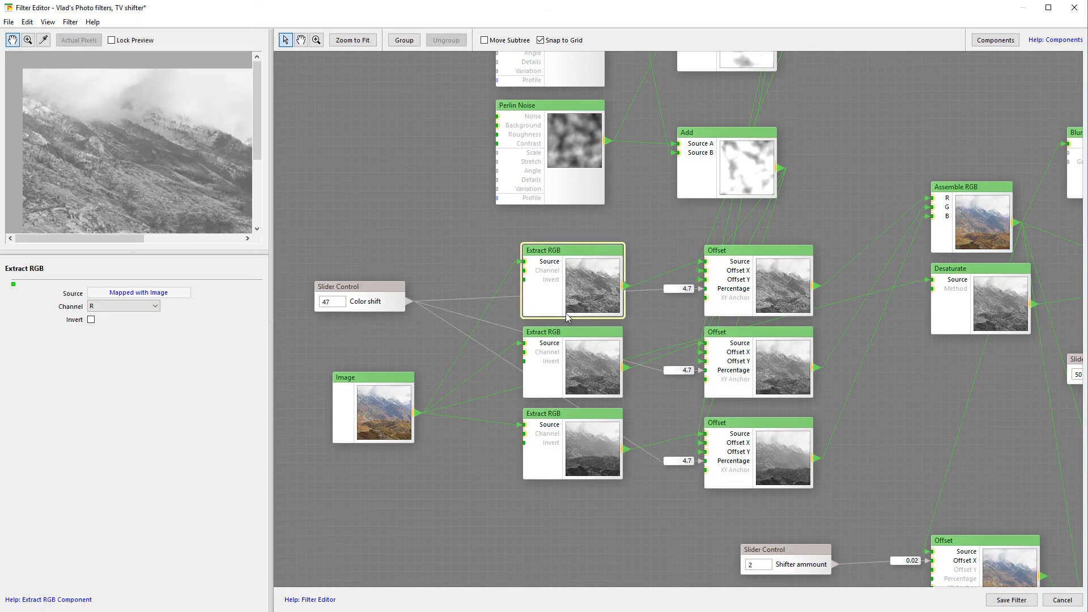
click(604, 349)
click(578, 444)
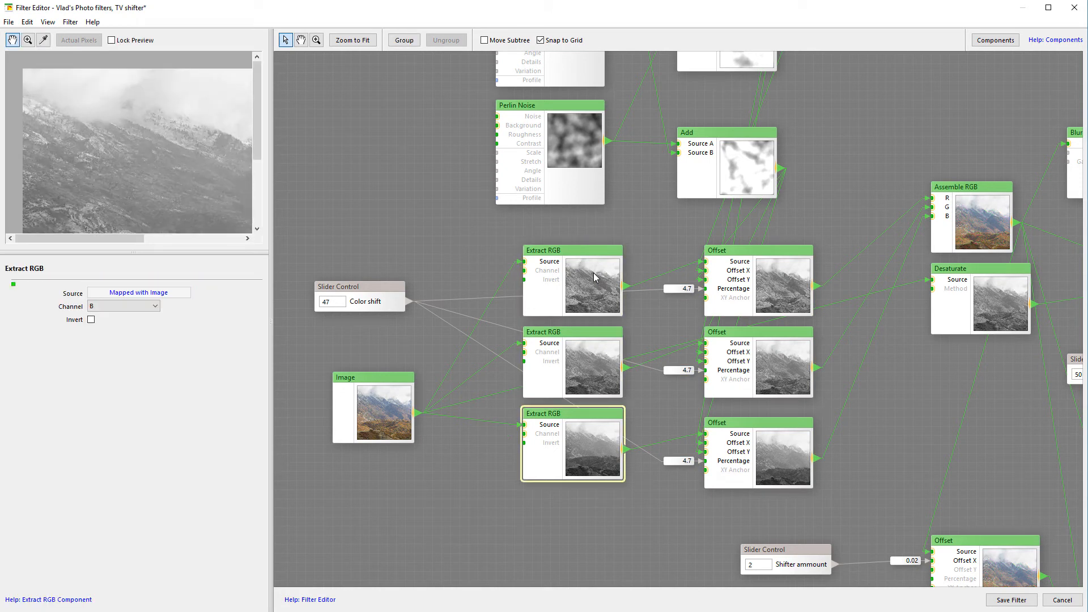
Step: Show the component library and select the Extract RGB entry in it
drag(644, 232, 528, 214)
click(993, 39)
drag(1075, 249, 1075, 273)
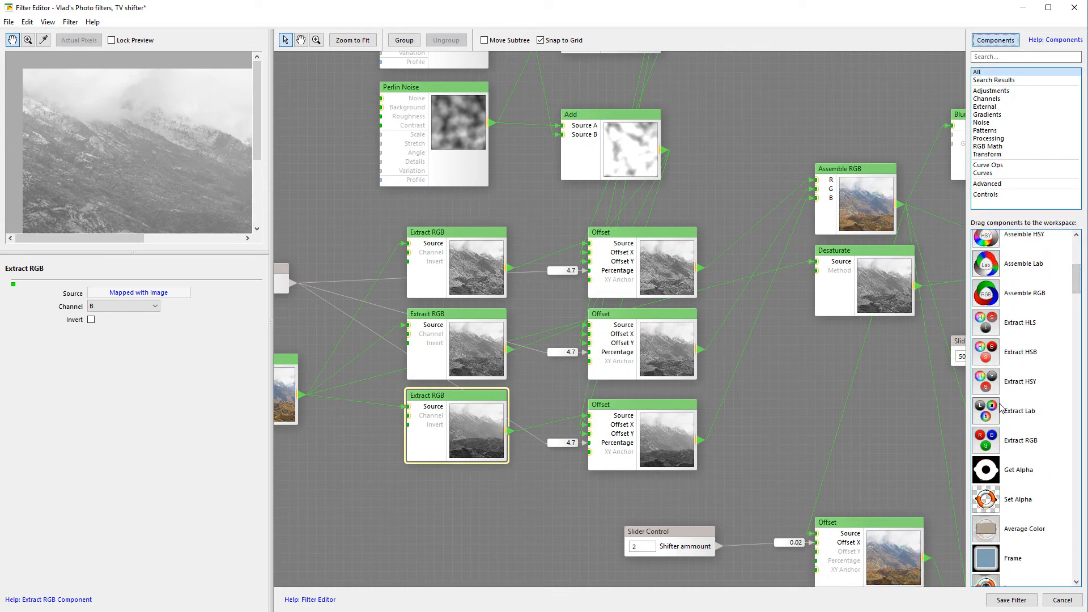
click(987, 438)
Step: Preview inverting the R channel's Extract RGB component, switch the inversion off again, and review the other two Extract RGB components
drag(508, 300, 626, 308)
click(603, 241)
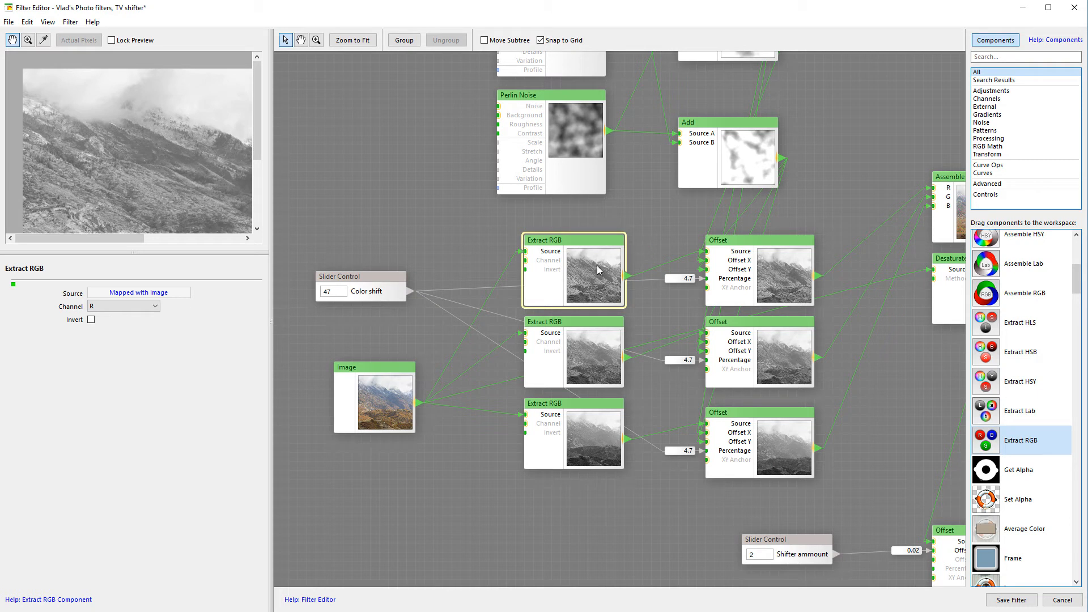
click(91, 320)
click(91, 320)
click(586, 349)
click(573, 434)
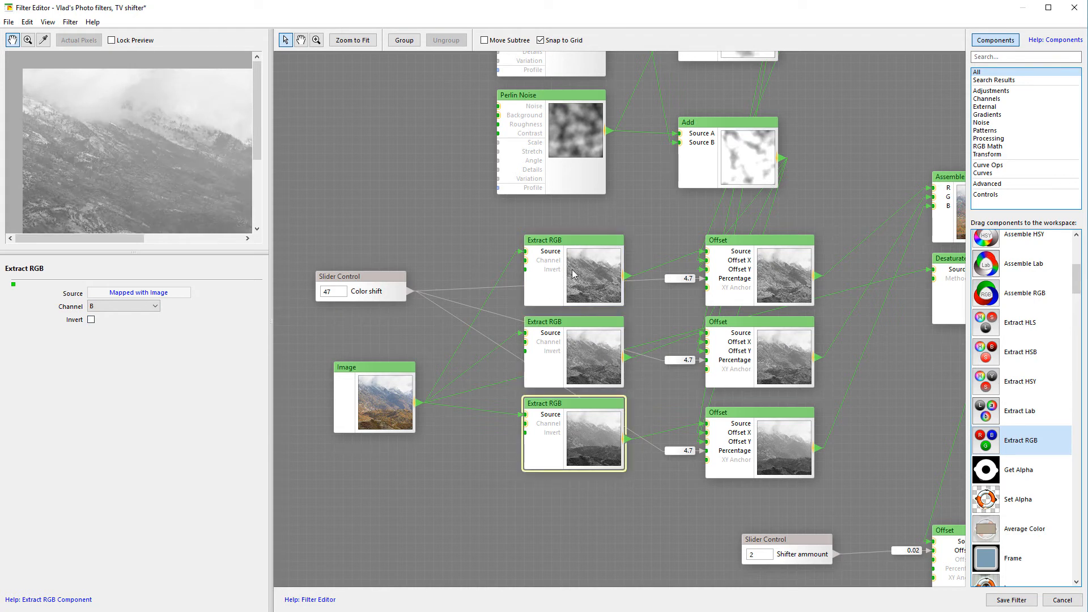
Step: Check the first Offset component's mappings and trace its offset inputs back to the Add and Perlin Noise components
drag(680, 402, 637, 399)
click(730, 268)
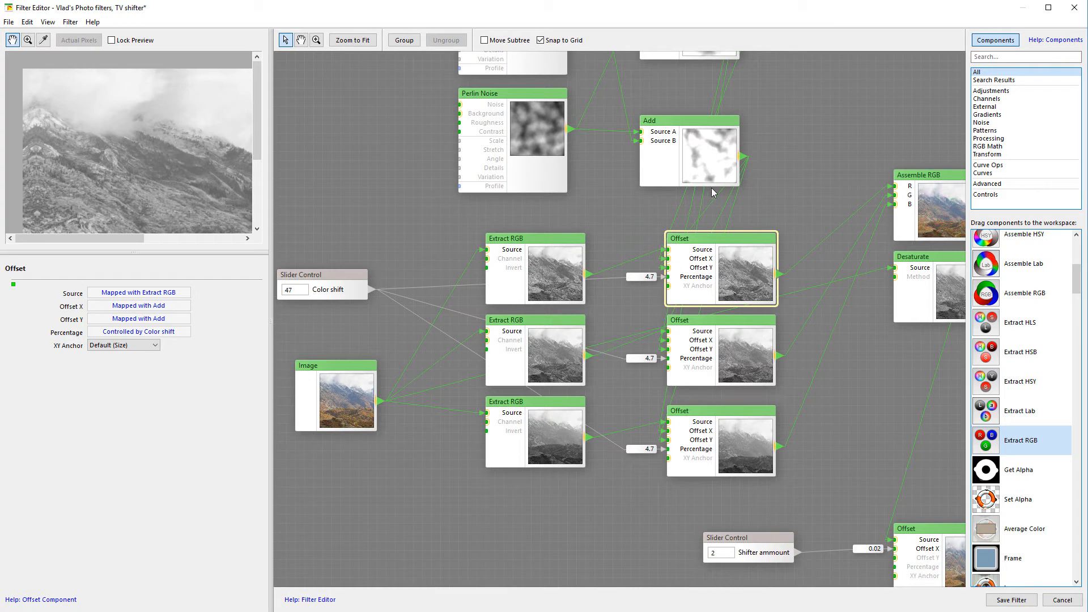
scroll(706, 191, up, 5)
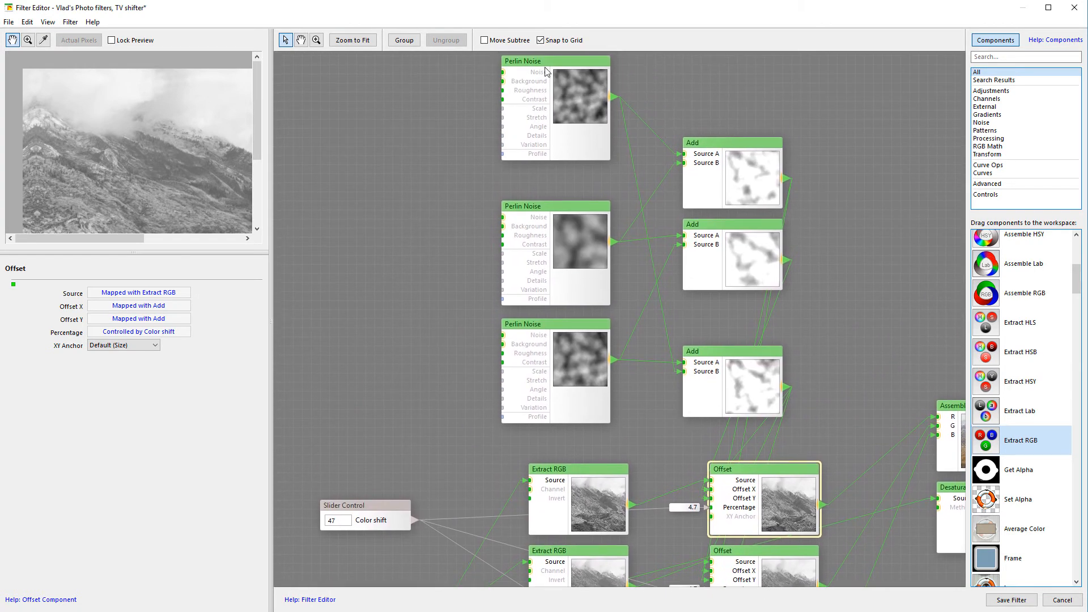
Step: Move the uppermost Perlin Noise component closer to the second one and review the settings of all three
drag(567, 89, 567, 116)
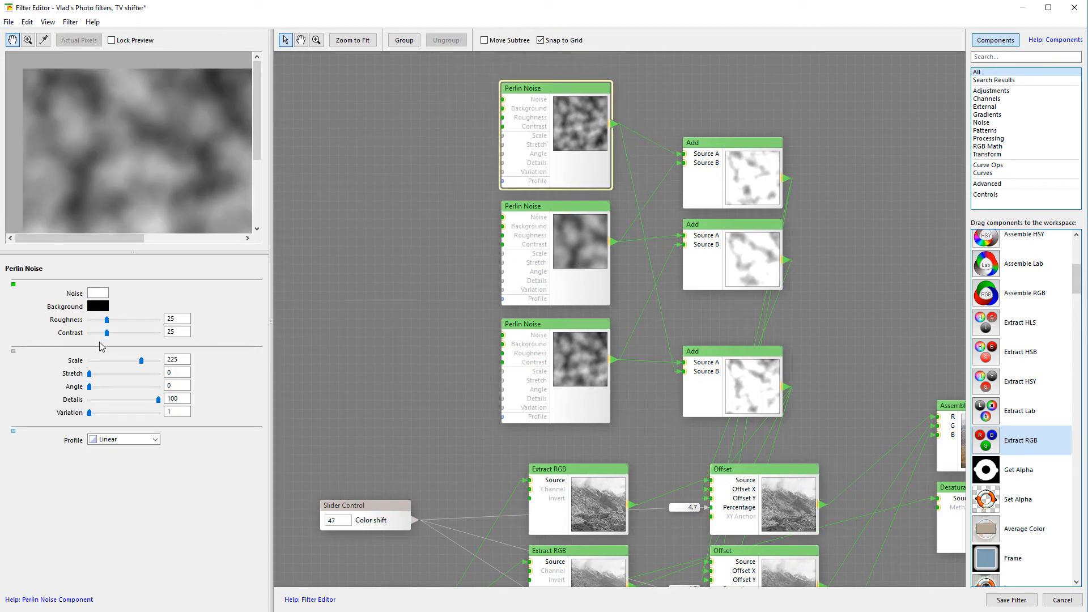
click(551, 257)
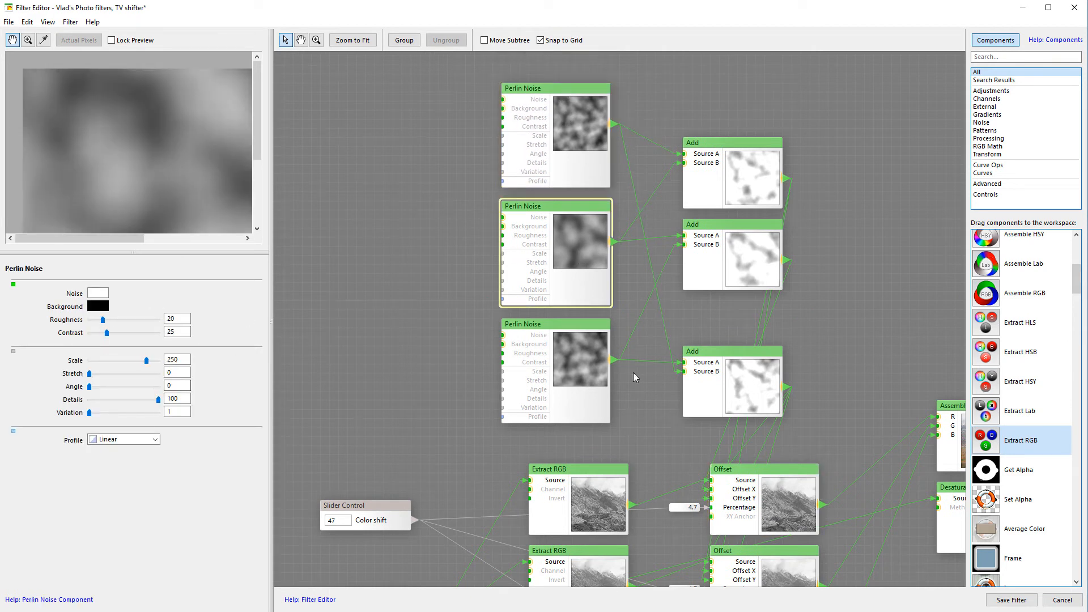
click(528, 369)
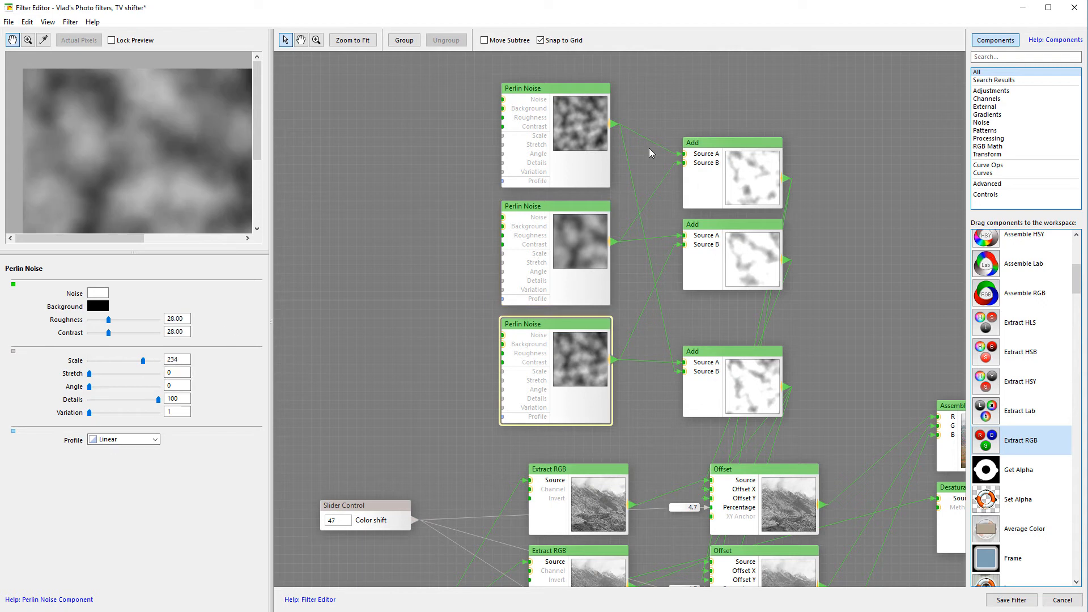
Step: Inspect the Add components and move the lowest one slightly up toward the middle one
drag(869, 172, 745, 119)
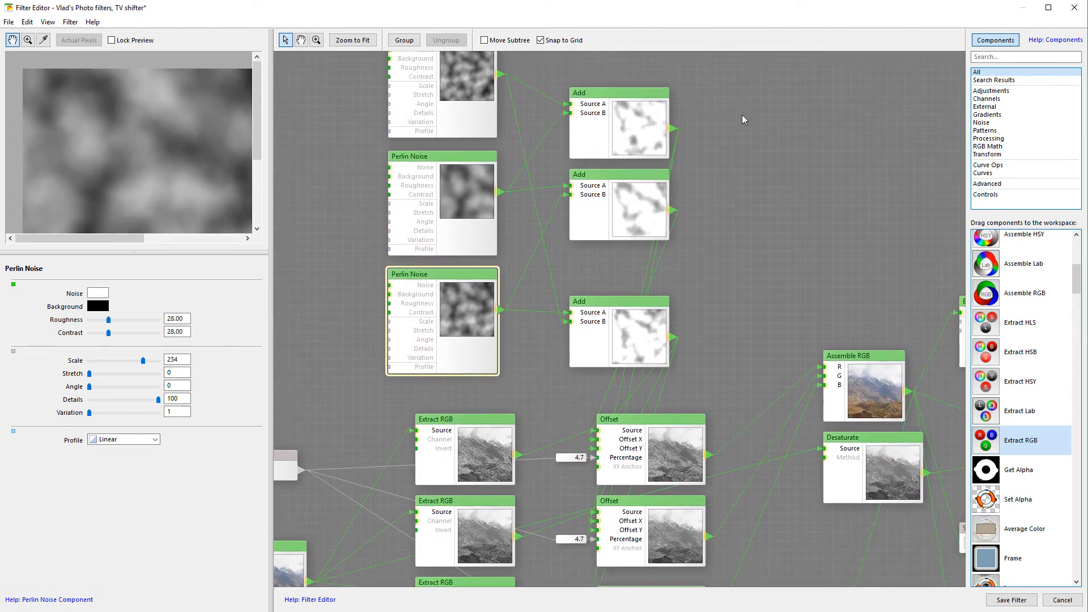
click(627, 139)
drag(605, 295, 605, 277)
Step: Compare the distorted outputs of the Offset components and inspect the Assemble RGB component that combines them
drag(715, 322, 737, 171)
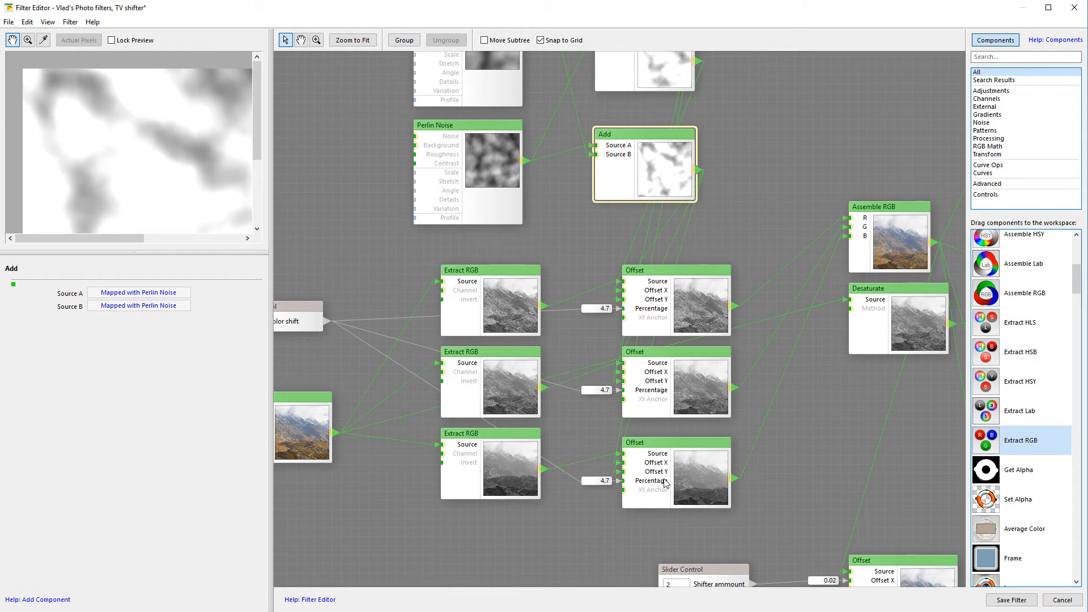
click(697, 302)
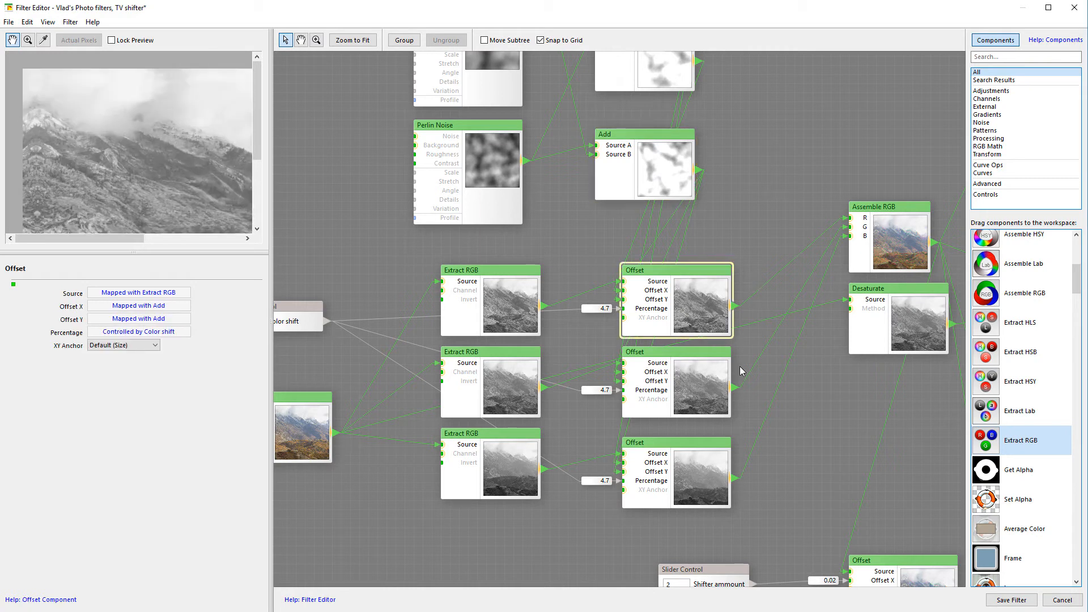
click(657, 383)
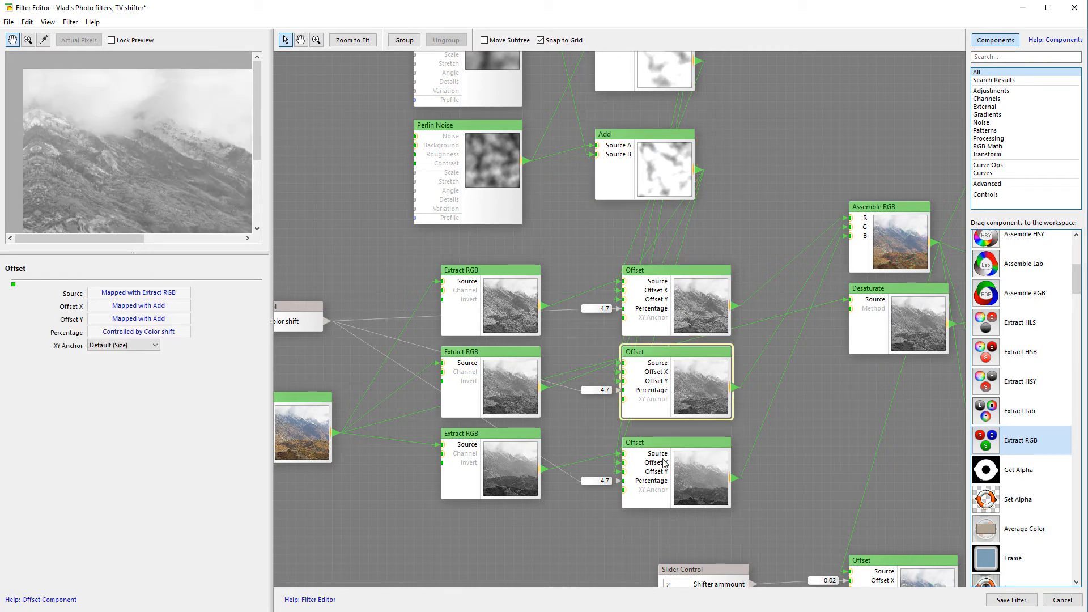
click(677, 302)
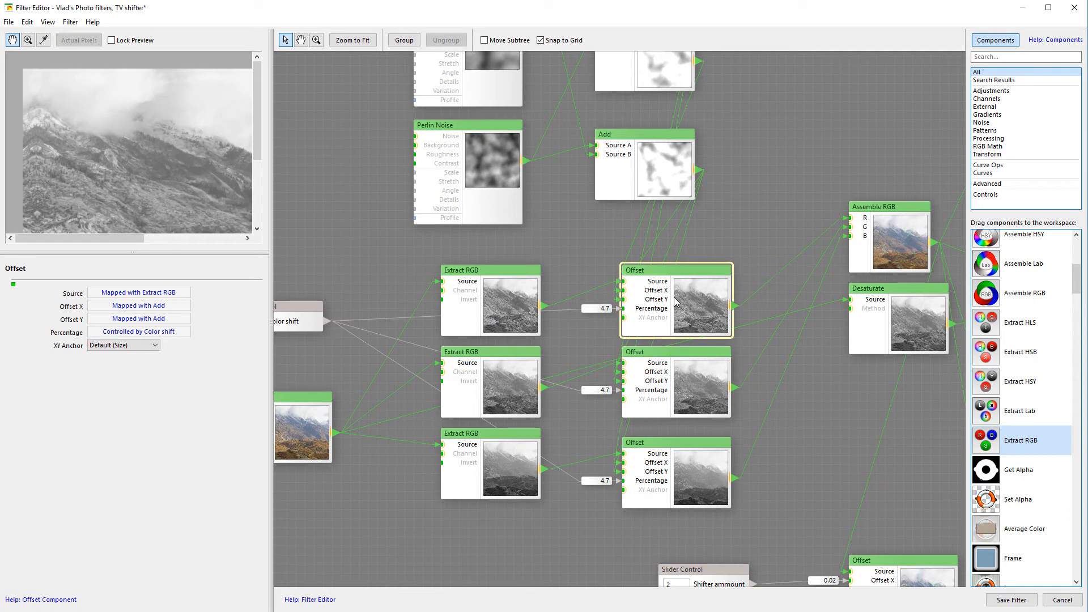
drag(713, 195, 661, 422)
click(792, 315)
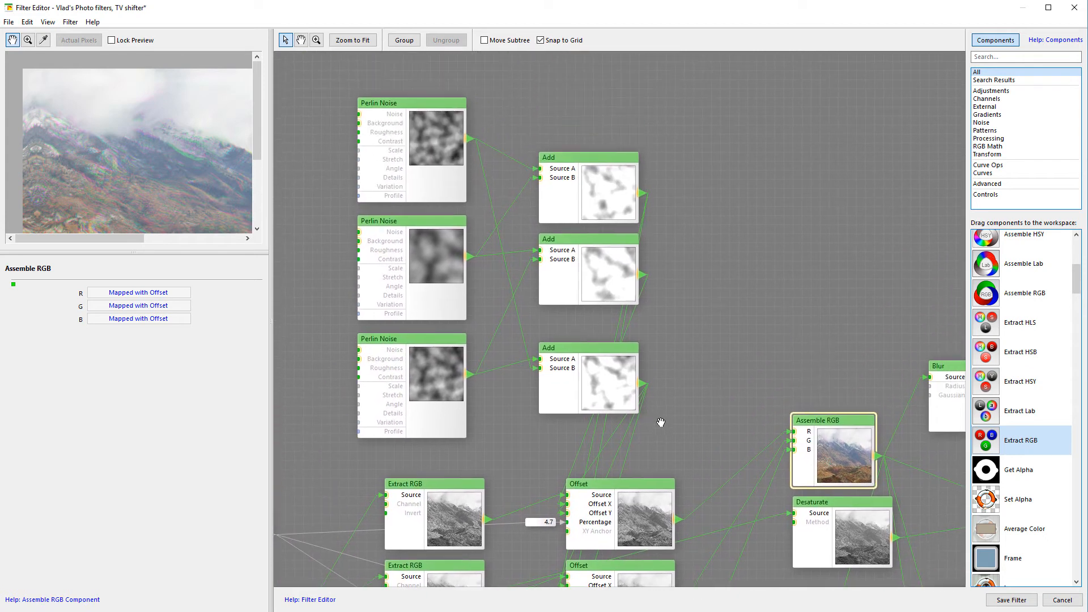
Step: Move the three Perlin Noise and three Add components farther left in the graph, widening the gap between the two groups
drag(645, 97, 622, 434)
drag(608, 179, 562, 171)
drag(671, 242, 896, 229)
drag(548, 70, 720, 424)
drag(710, 270, 436, 242)
drag(770, 100, 852, 399)
drag(833, 363, 677, 345)
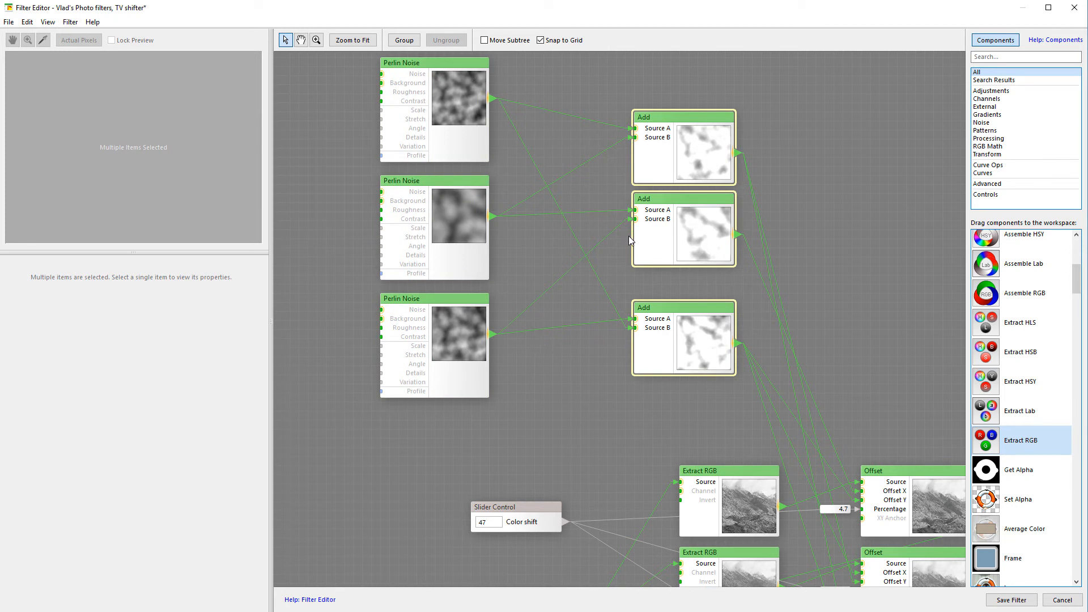
Step: Trace the connections from the Add components to the Offset X and Offset Y inputs of the Offset components
drag(800, 349, 672, 129)
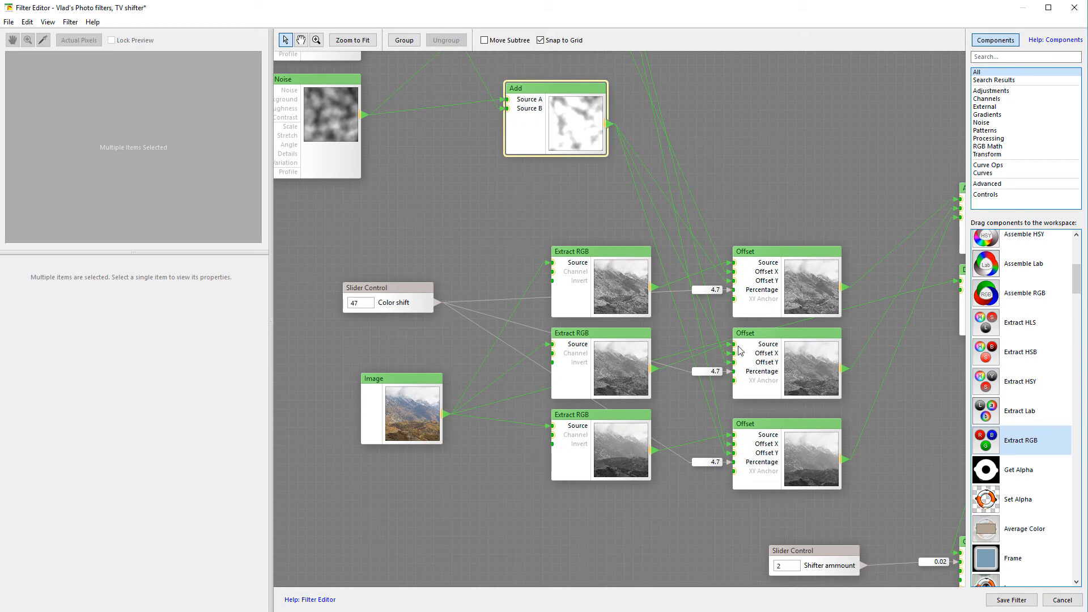
scroll(714, 286, up, 8)
scroll(722, 296, down, 2)
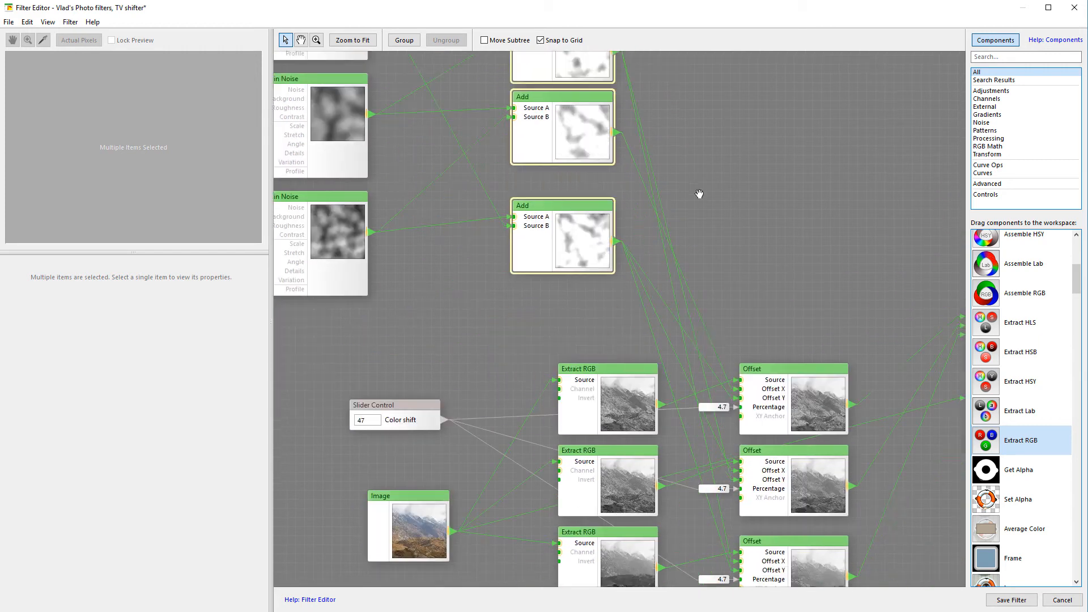
drag(582, 118, 565, 133)
click(680, 147)
drag(721, 235, 711, 145)
drag(667, 176, 677, 152)
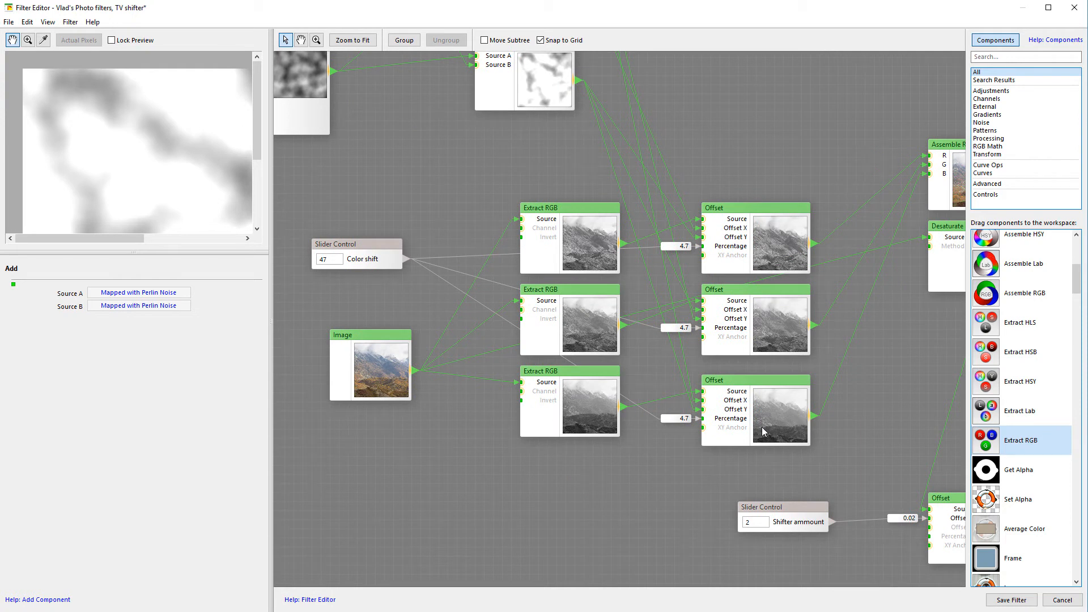
Step: Move the lowest Offset component up level with the lowest Extract RGB and compare its Max Size and Default (Size) XY Anchor options
drag(762, 389, 757, 372)
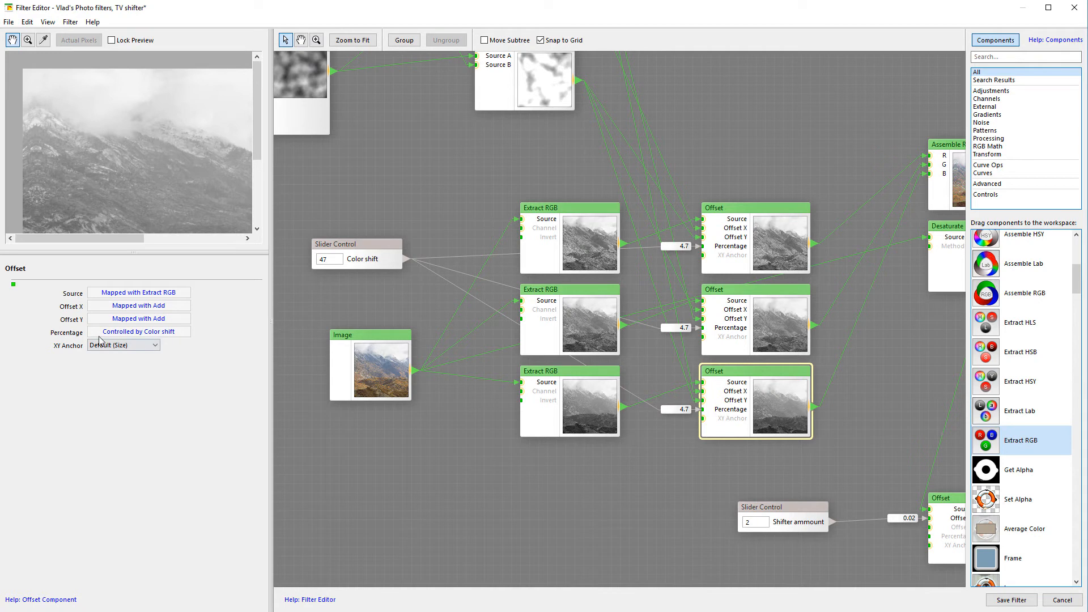
click(153, 345)
click(148, 363)
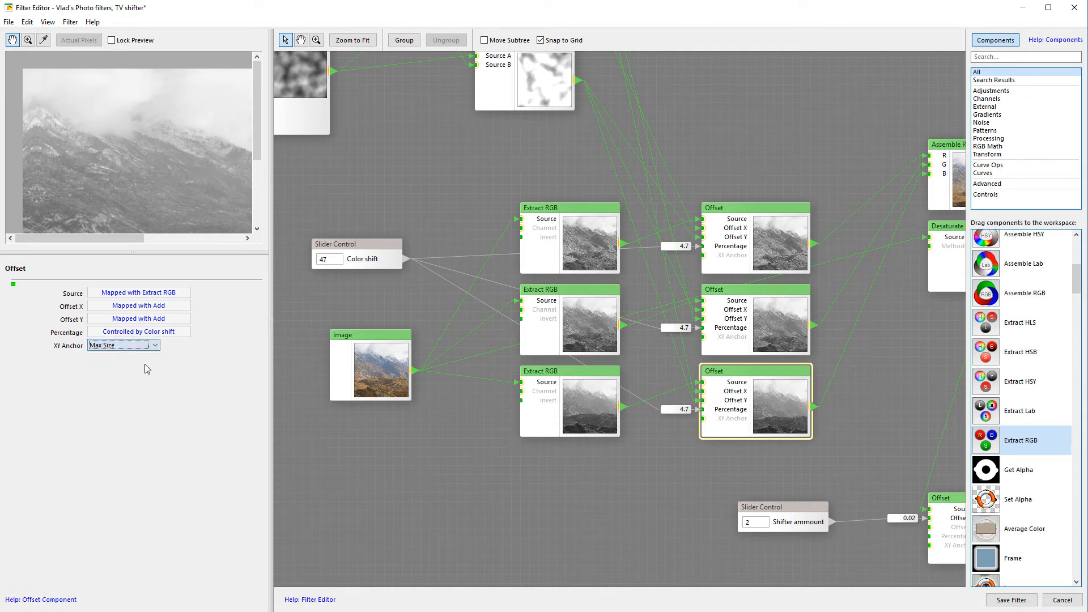
click(141, 345)
click(121, 357)
key(Up)
Step: Inspect the Color shift slider control and the remapper that links it to the top Offset's Percentage input
click(383, 239)
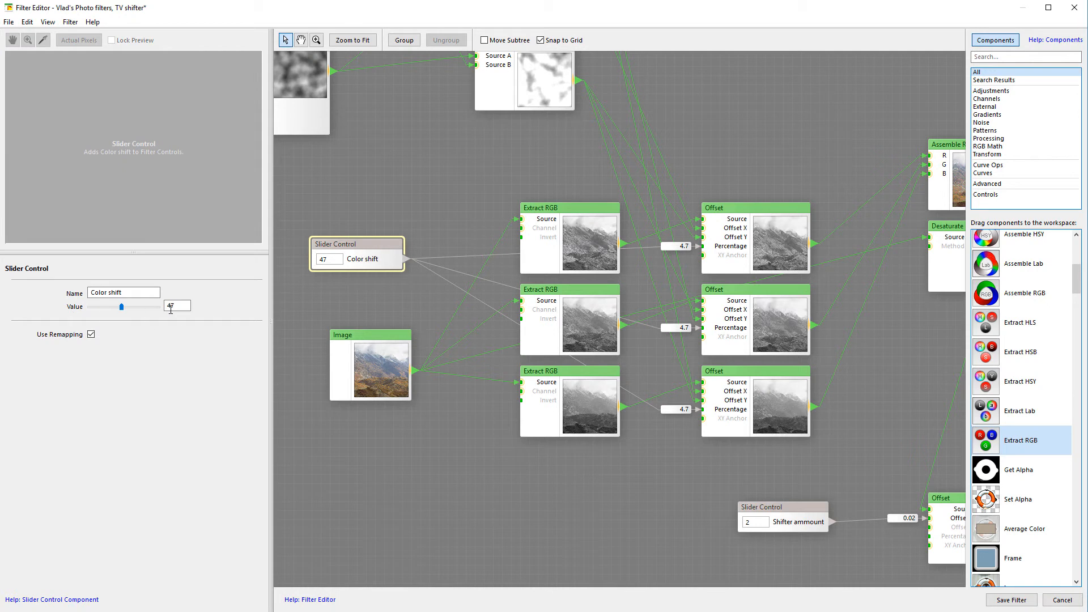
click(777, 253)
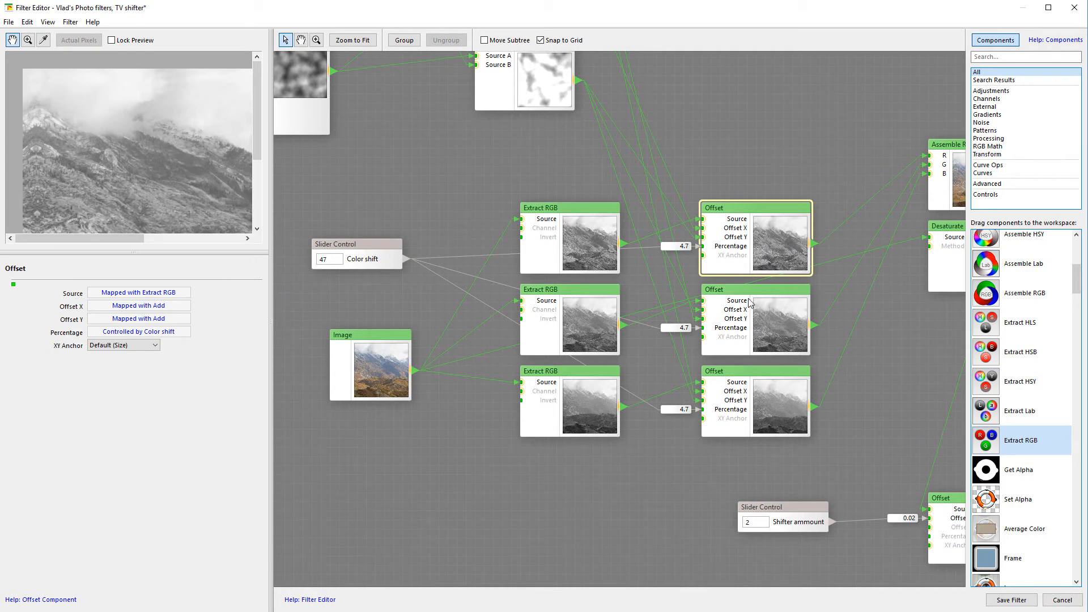
click(679, 246)
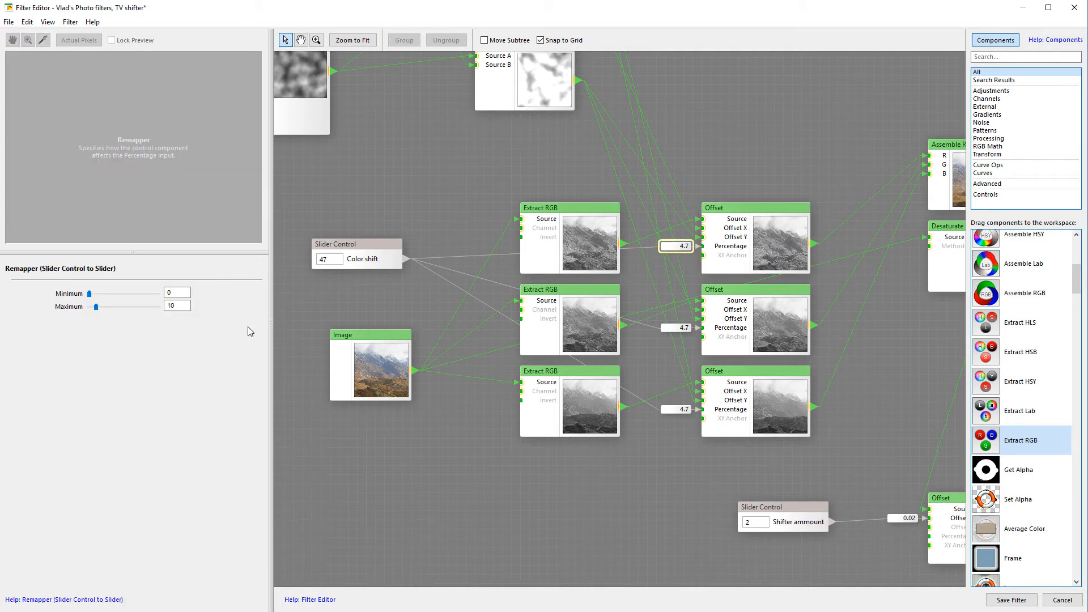
click(367, 256)
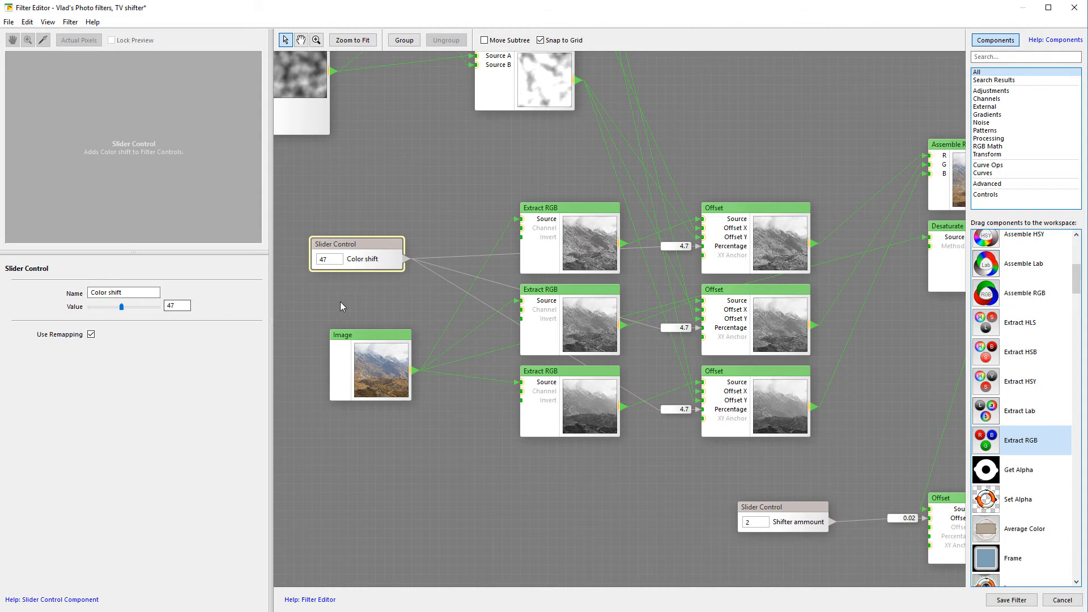
click(674, 249)
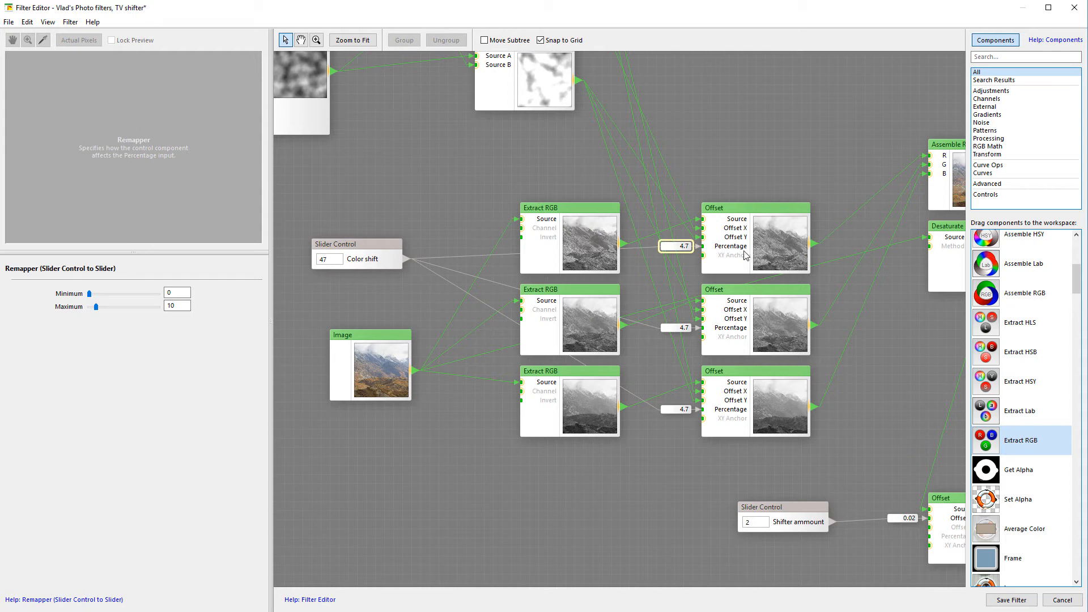
Step: Examine how the three Offset components feed Assemble RGB and trace them back to the Add components
drag(828, 257, 614, 269)
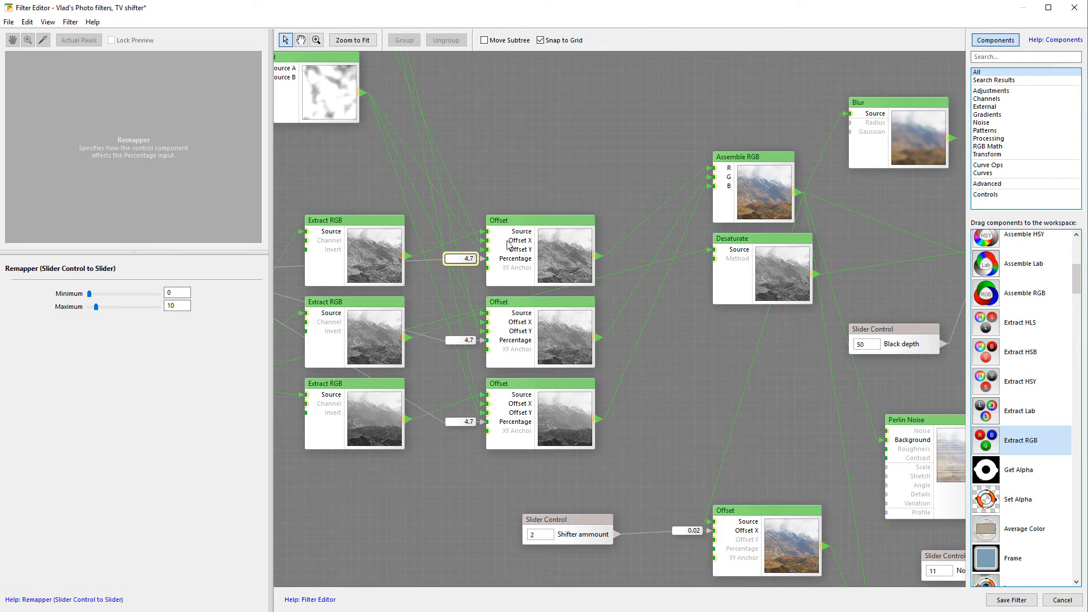
drag(611, 196, 567, 458)
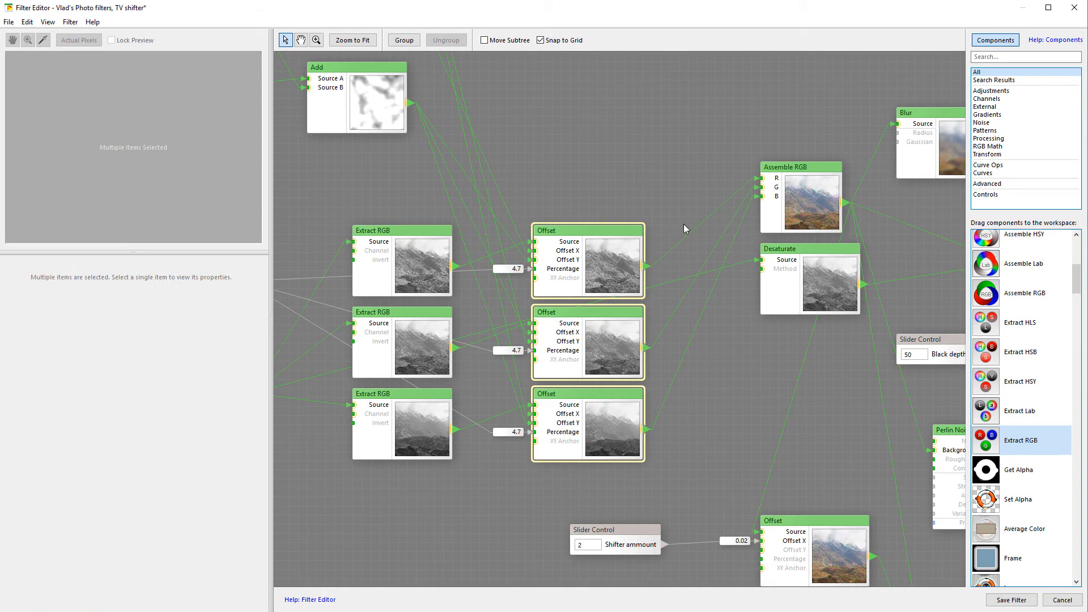
click(798, 172)
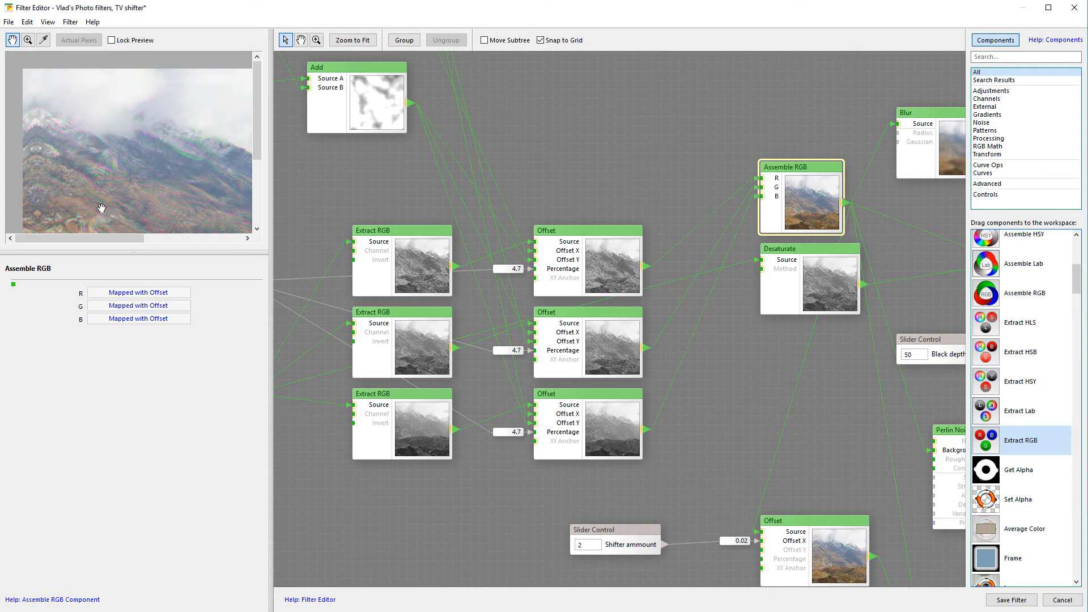
scroll(530, 170, down, 5)
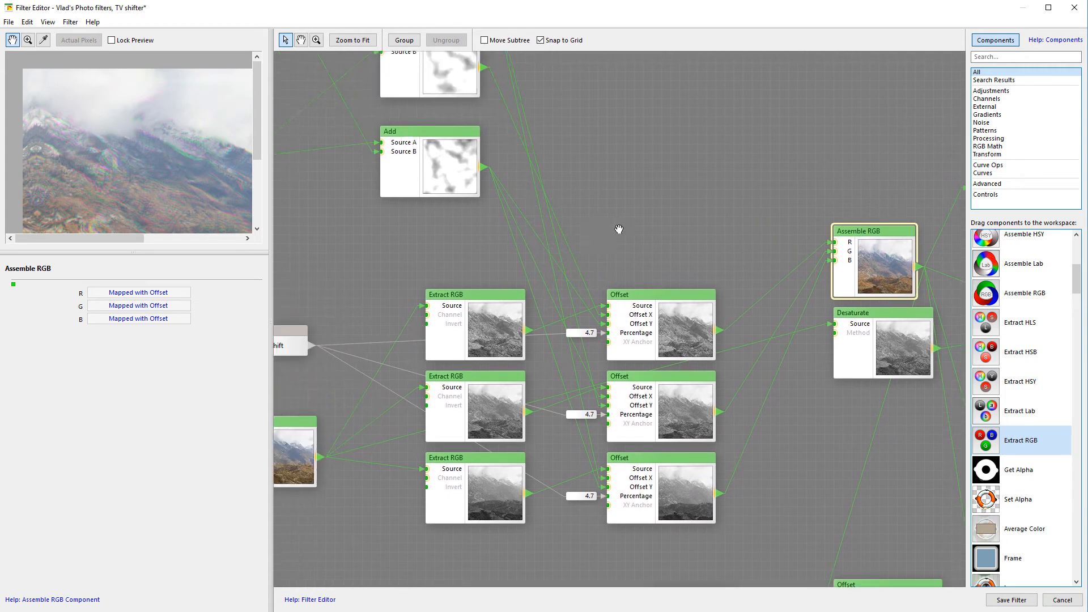
drag(325, 70, 595, 245)
drag(652, 212, 569, 175)
scroll(533, 179, up, 3)
drag(657, 306, 563, 225)
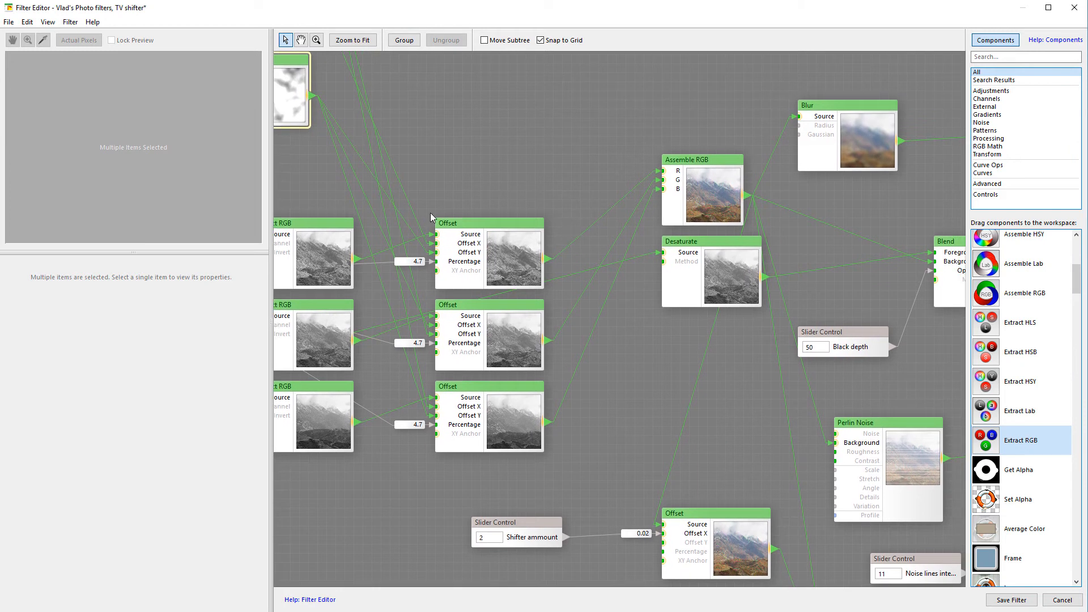
Step: Move the Desaturate component down and the Assemble RGB component slightly left to spread out their connections
drag(622, 252, 514, 230)
drag(607, 221, 614, 312)
click(591, 146)
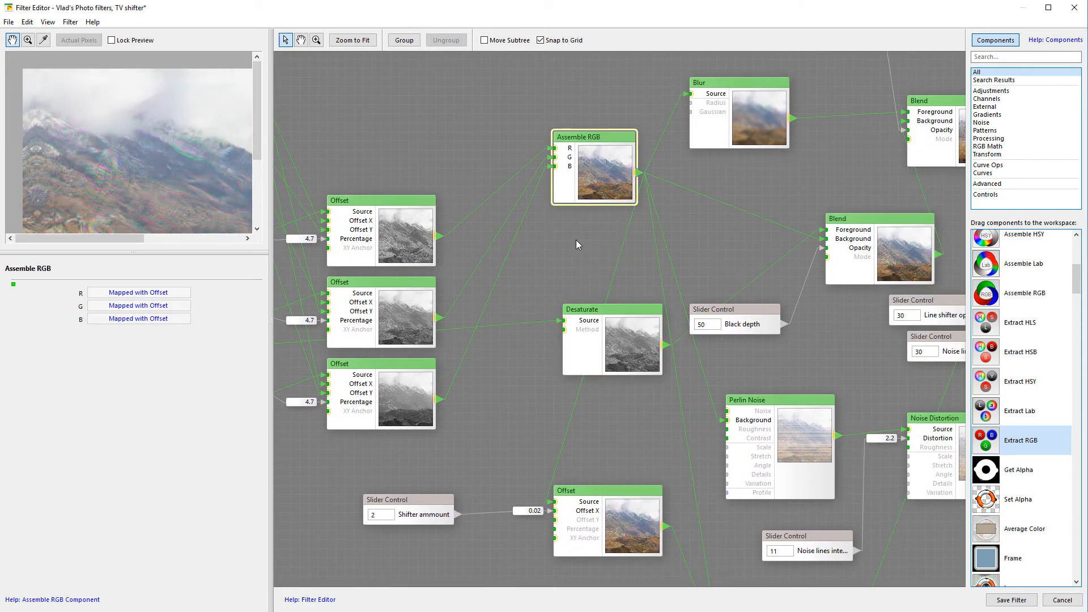
drag(634, 189, 583, 177)
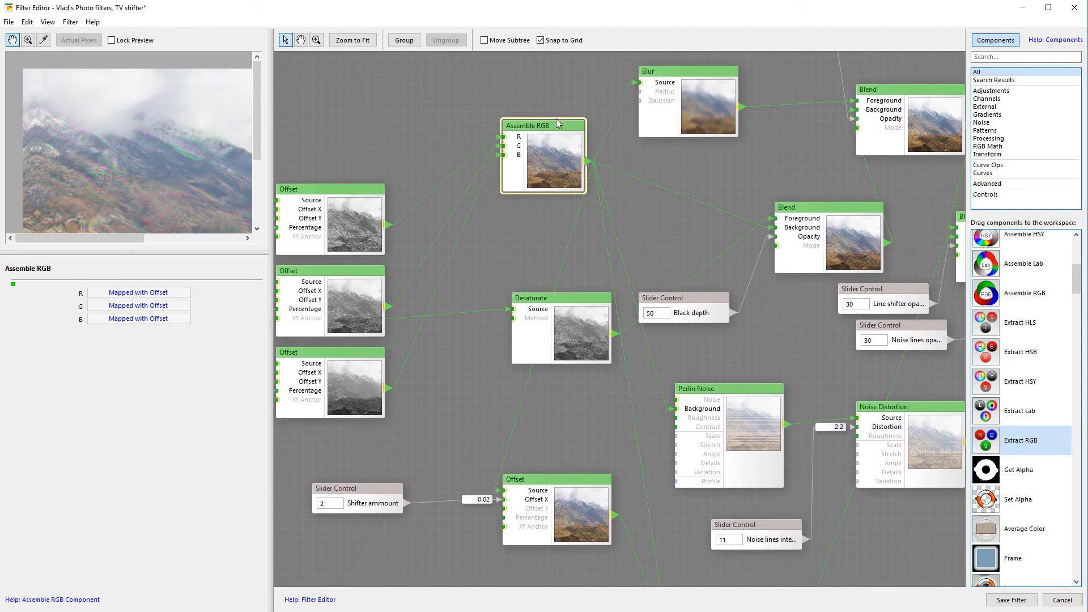
drag(556, 128, 520, 136)
mouse_move(512, 223)
mouse_down()
mouse_move(449, 205)
mouse_move(510, 225)
mouse_up()
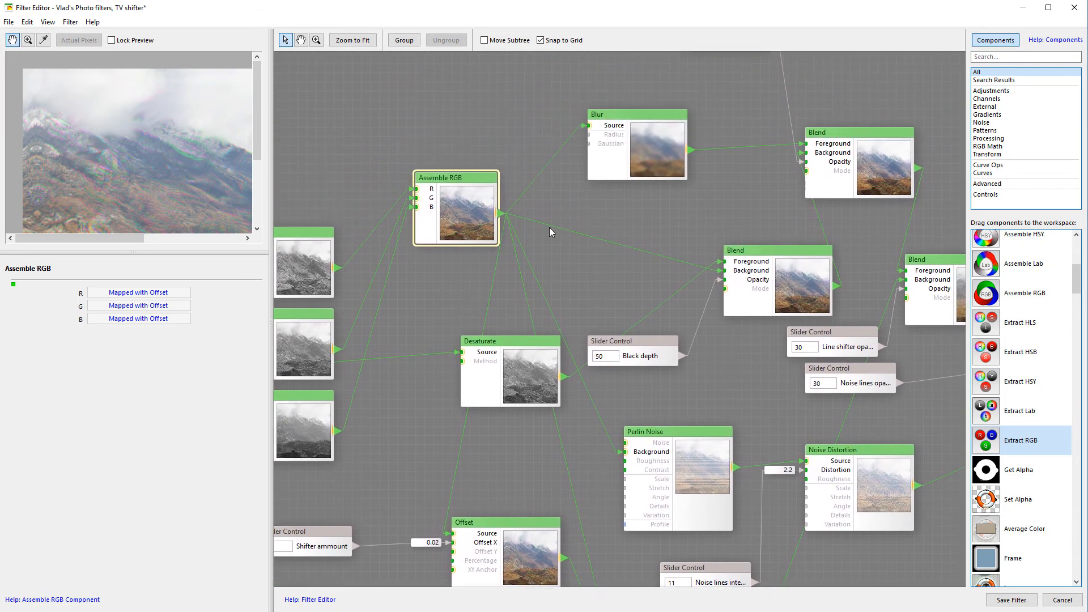
Step: Survey the line shifter section and inspect the outputs of the noise lines Perlin Noise and the Blend component below it
drag(597, 207, 628, 201)
drag(576, 303, 636, 253)
drag(524, 319, 752, 192)
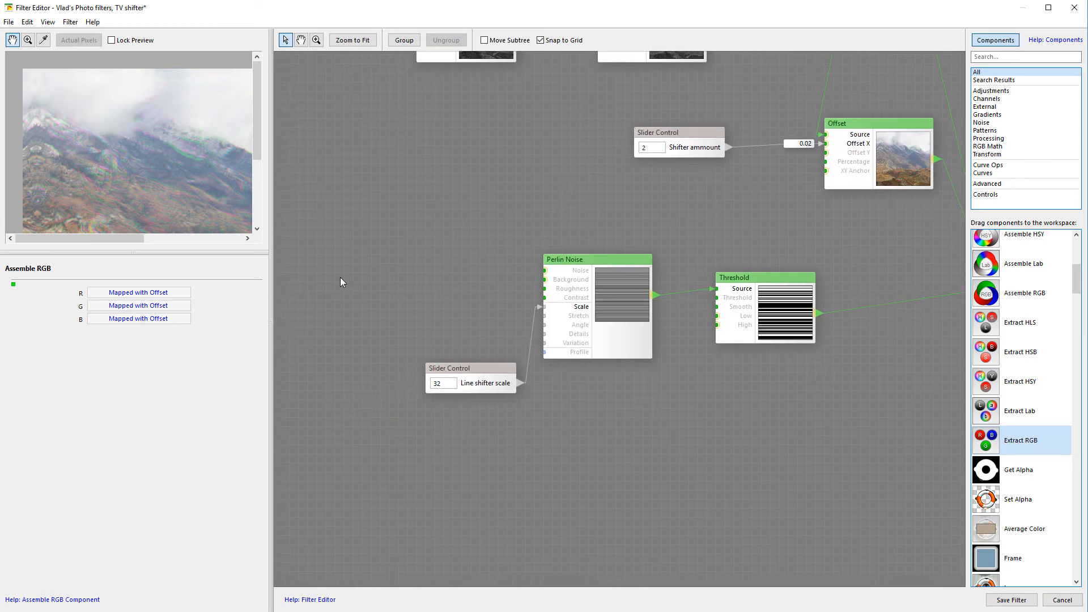
drag(845, 258, 740, 329)
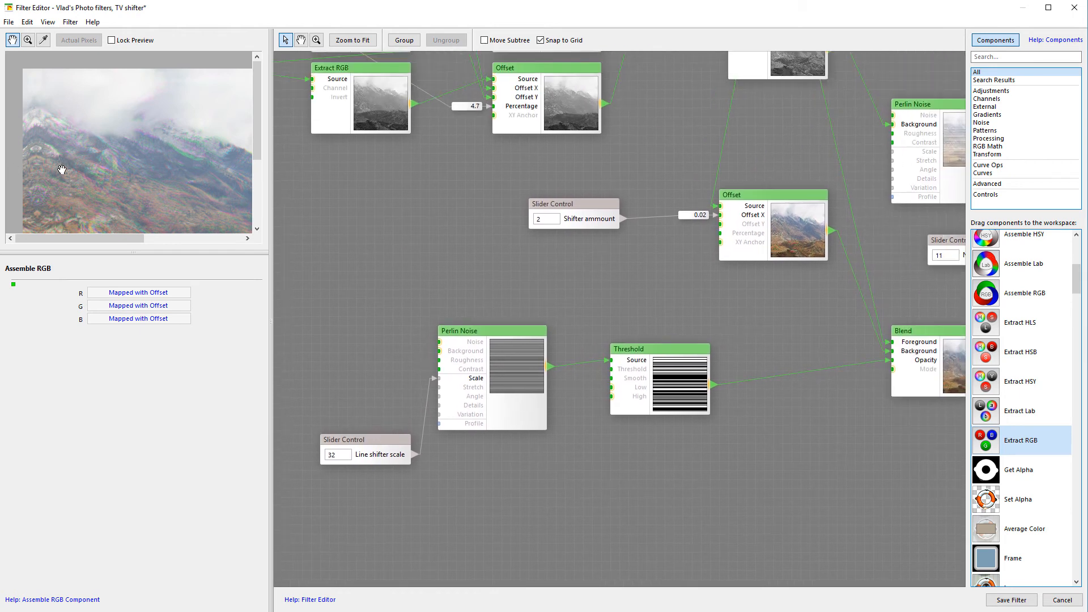
drag(605, 257, 371, 395)
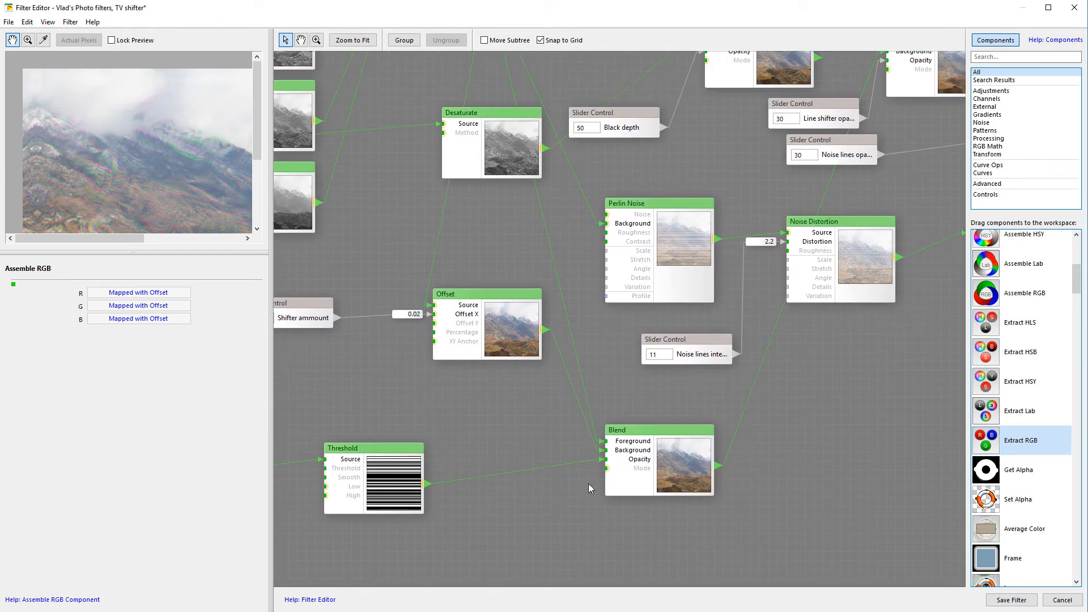
click(641, 223)
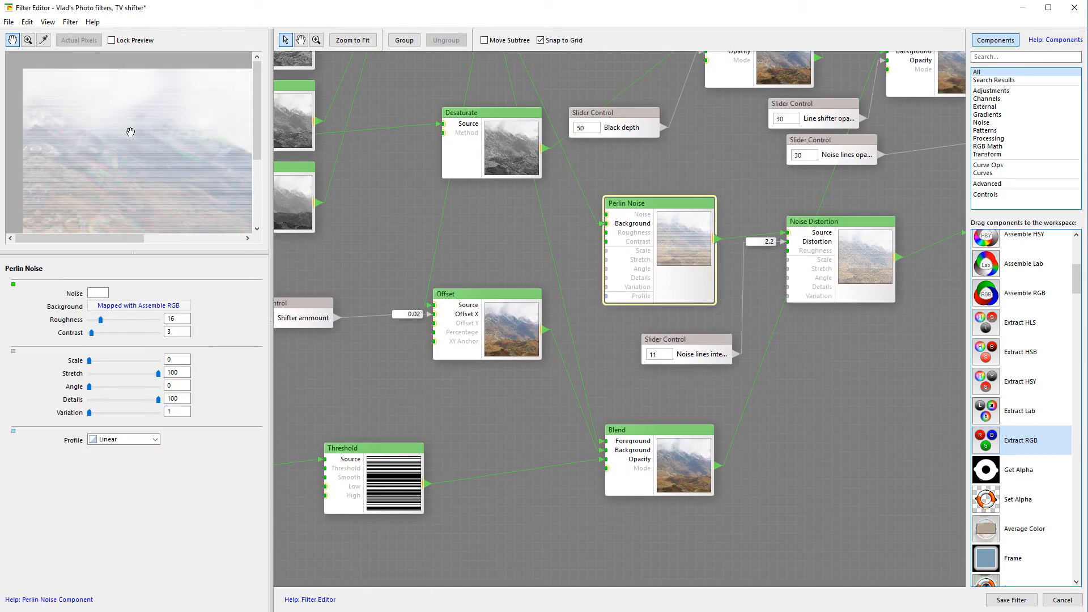
click(665, 457)
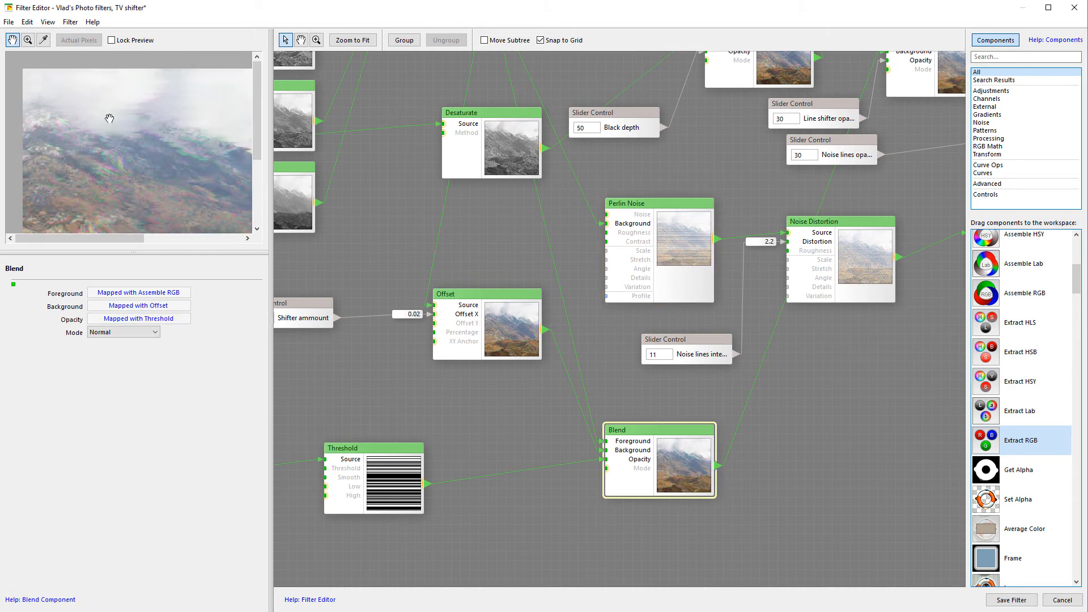
Step: Move the Line shifter scale slider control up and slightly left, beside the Perlin Noise component it controls
drag(629, 343, 810, 261)
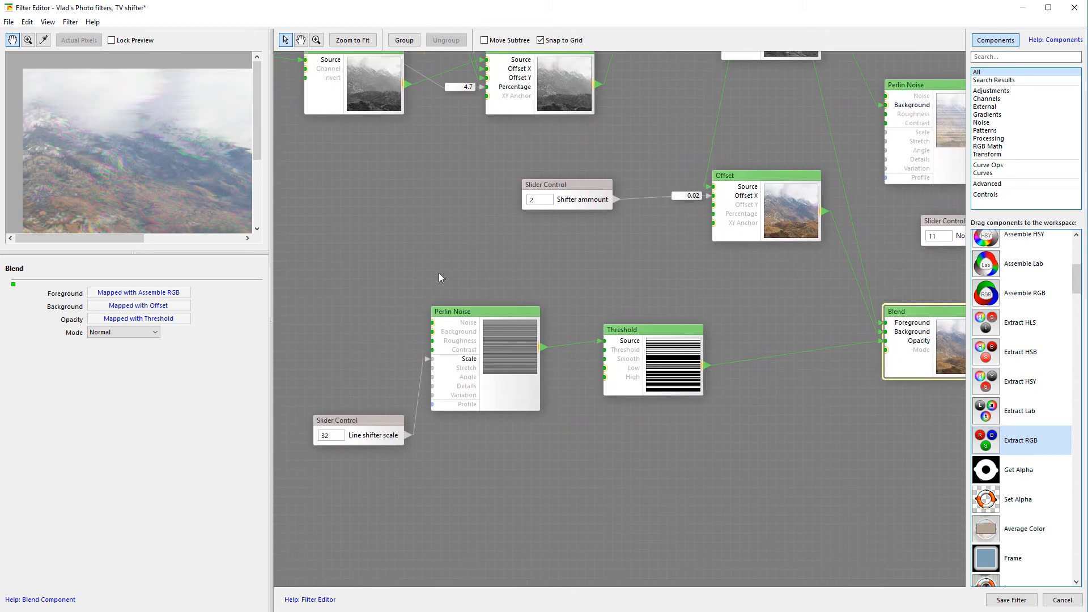
drag(363, 422, 340, 381)
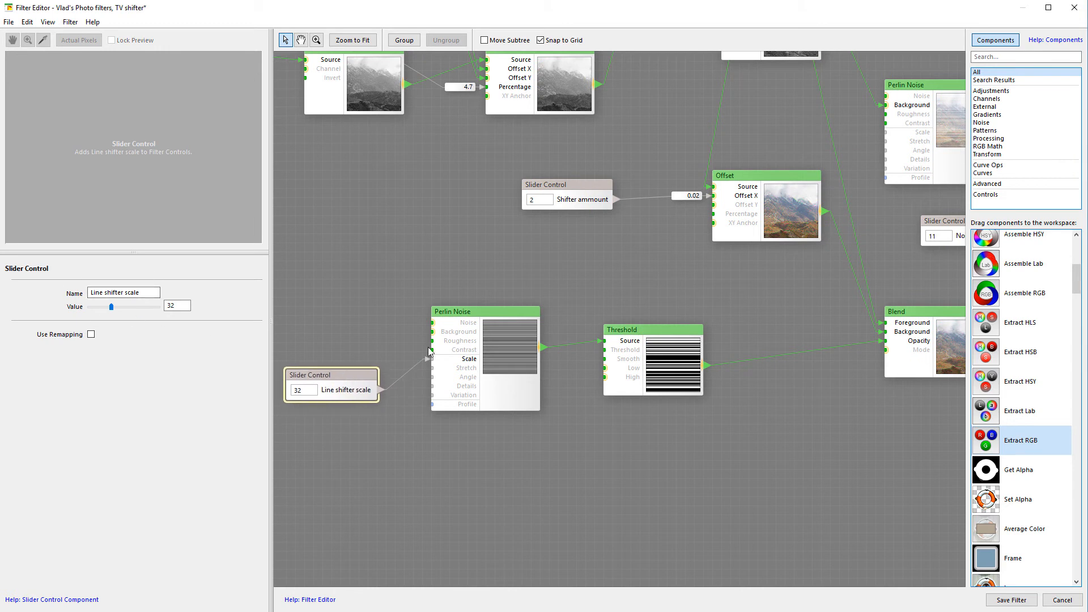
Step: Try a Stretch of 0 on the line shifter's Perlin Noise component, then restore it to 100
click(498, 315)
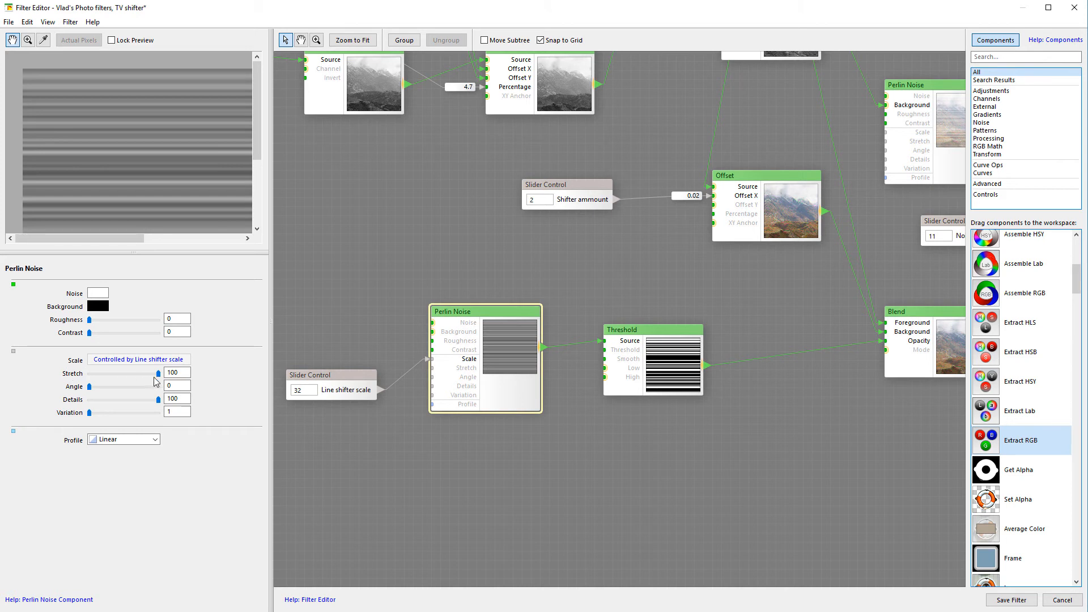
drag(159, 374, 91, 374)
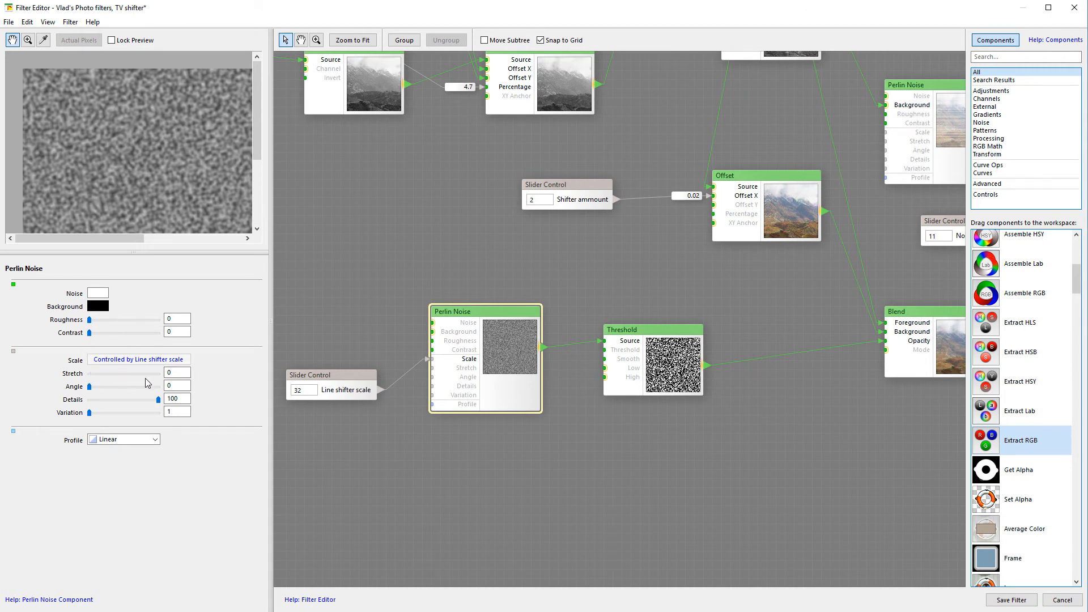
drag(124, 377, 217, 381)
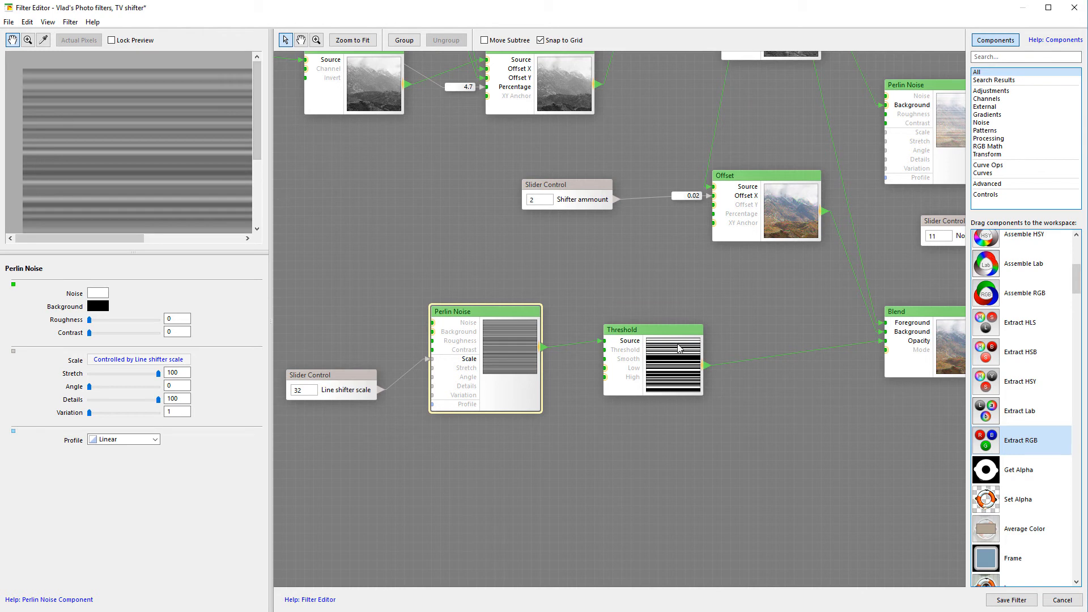
Step: Set the Line shifter scale slider control's value to 30
click(353, 387)
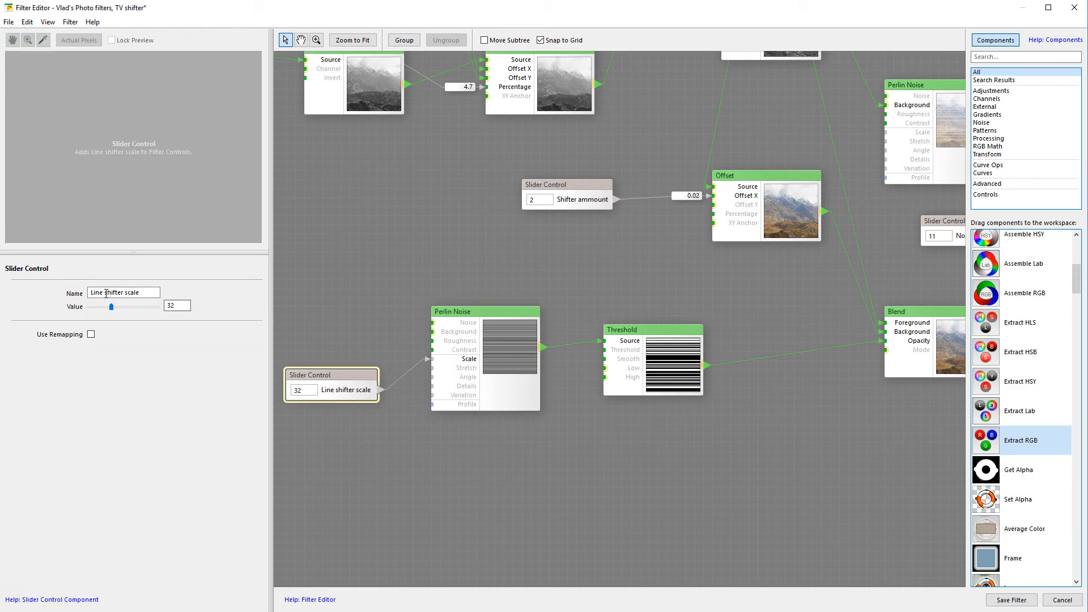
mouse_move(111, 307)
mouse_down()
mouse_move(160, 307)
mouse_move(108, 300)
mouse_up()
double_click(174, 305)
text(30)
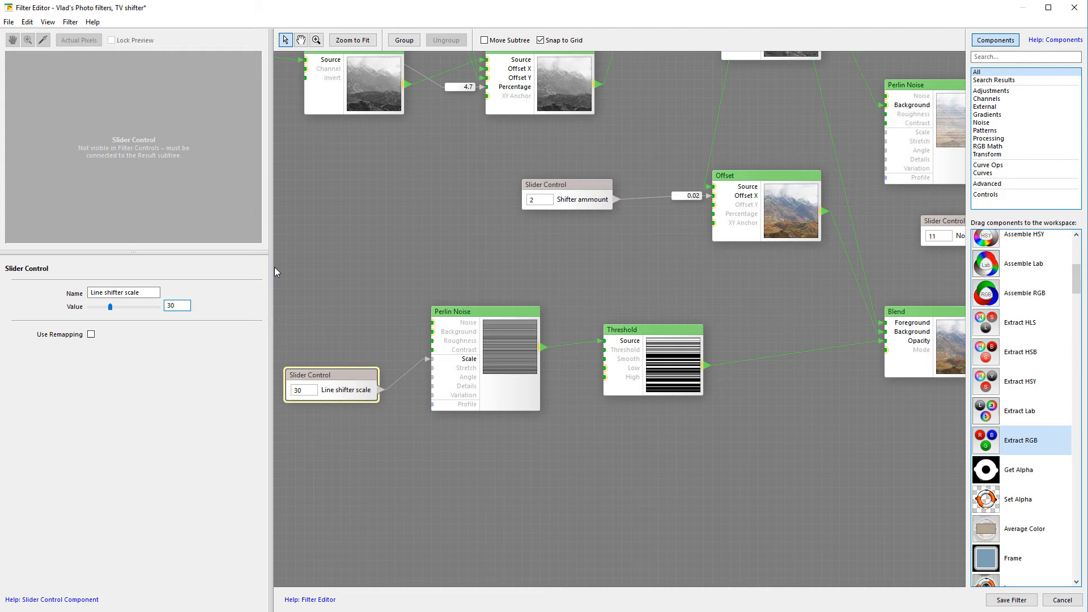
Step: Compare the striped outputs of the Perlin Noise and Threshold components and inspect the Blend component whose Opacity they drive
click(517, 314)
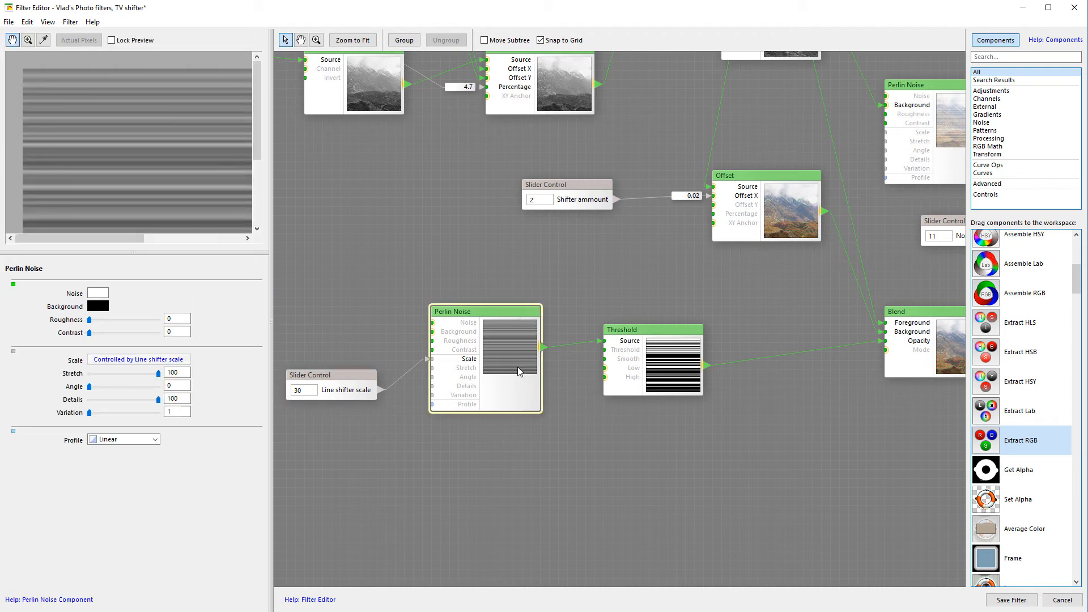
click(660, 358)
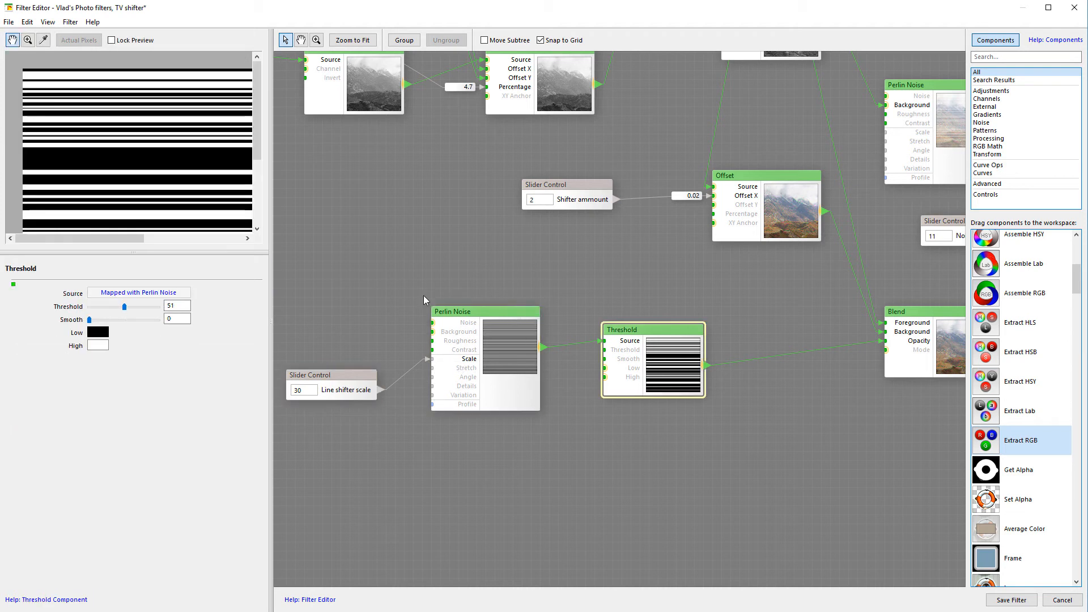
click(475, 373)
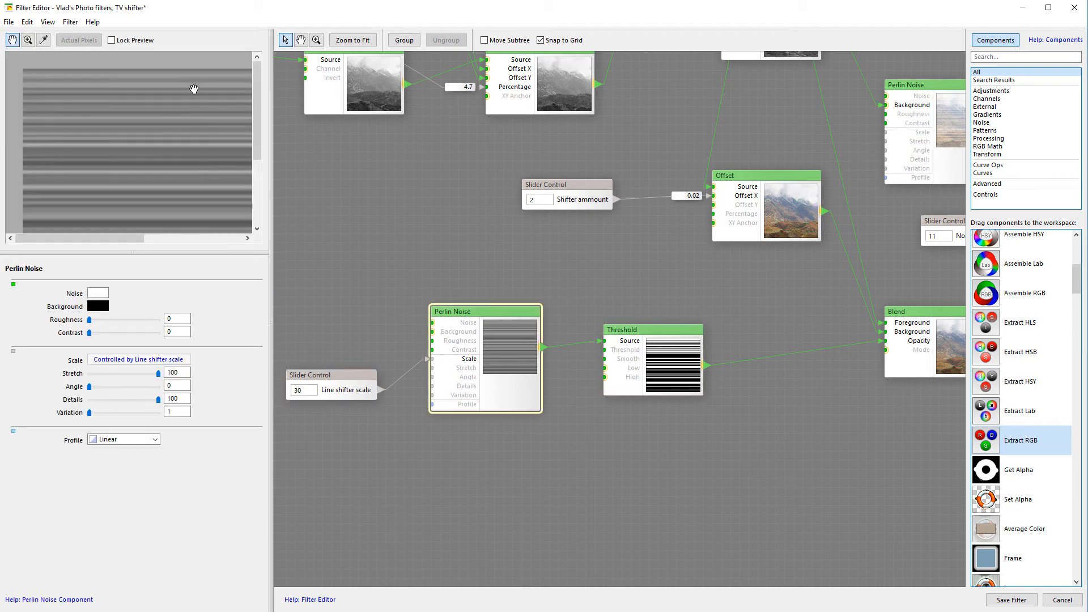
click(674, 371)
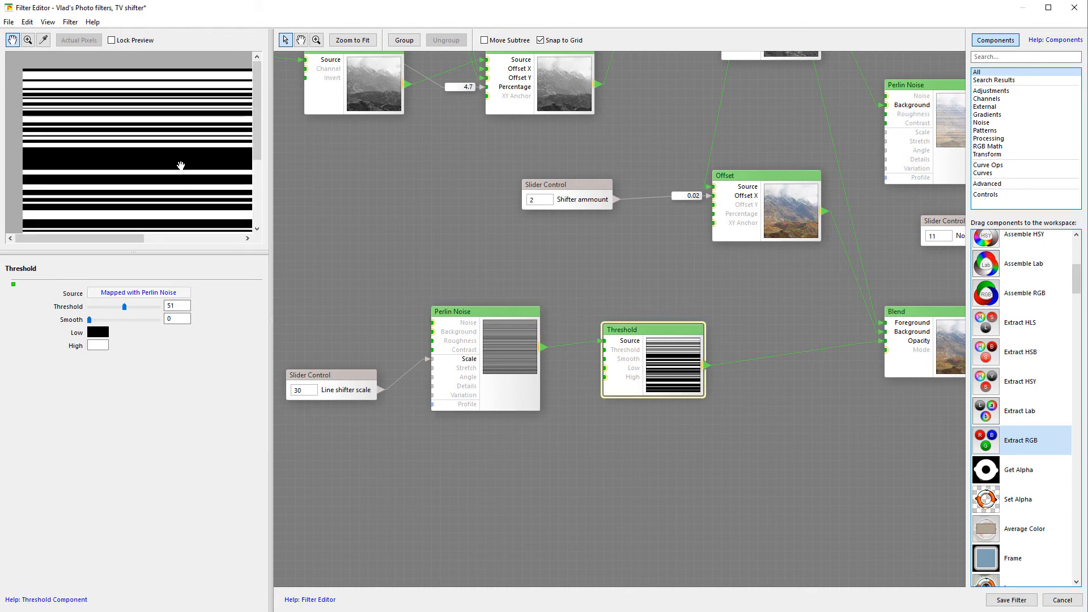
drag(636, 257, 389, 326)
drag(586, 331, 492, 363)
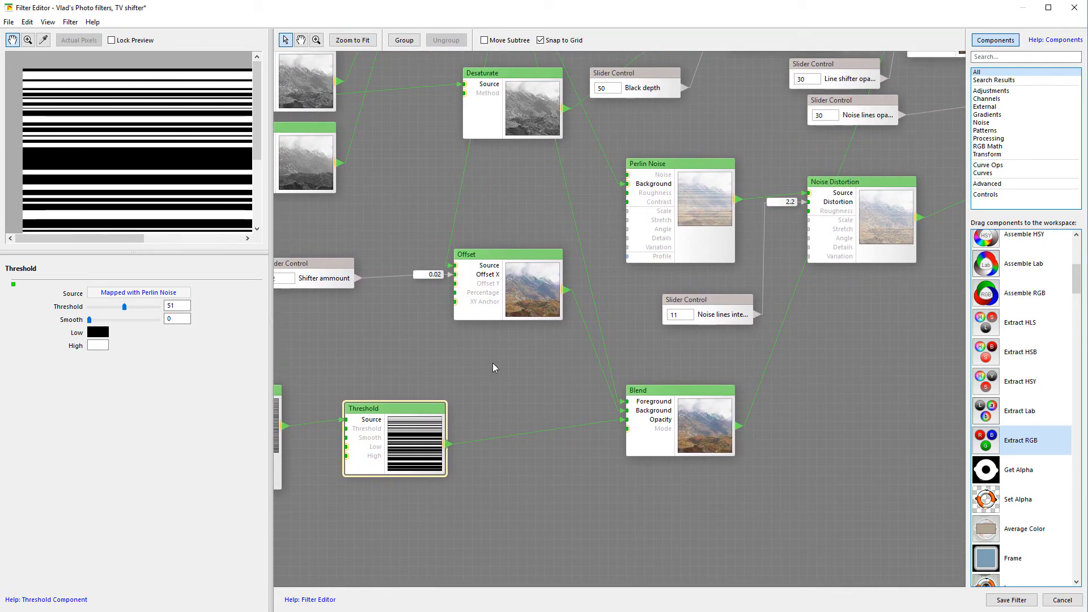
click(699, 427)
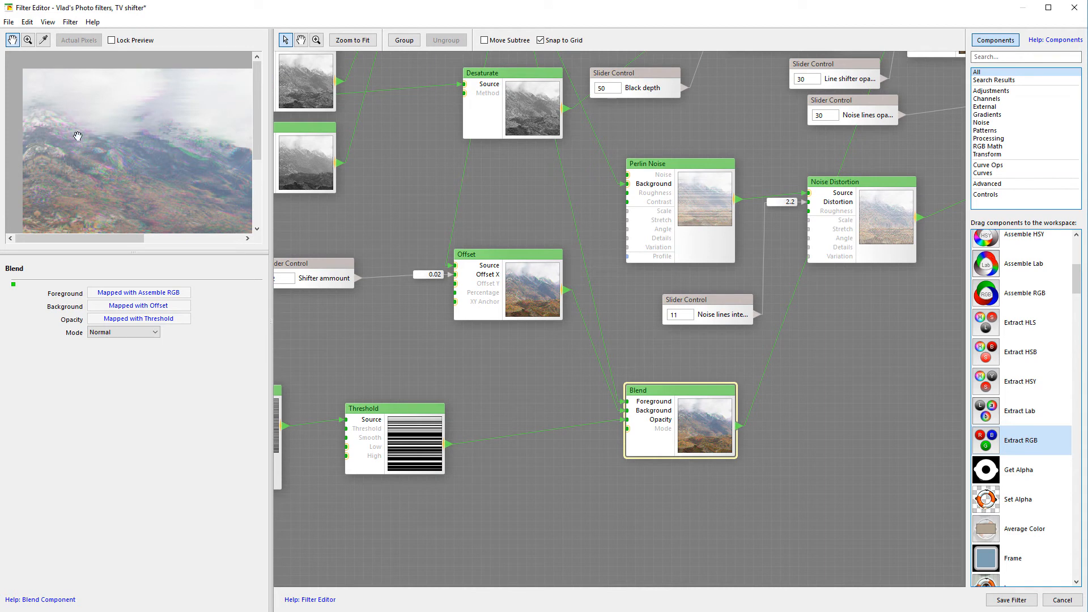
Step: Move the line shifter's Offset component slightly down and the Assemble RGB component farther left and down
drag(489, 362, 526, 381)
drag(537, 310, 535, 346)
click(541, 90)
drag(528, 221, 545, 346)
drag(487, 104, 466, 125)
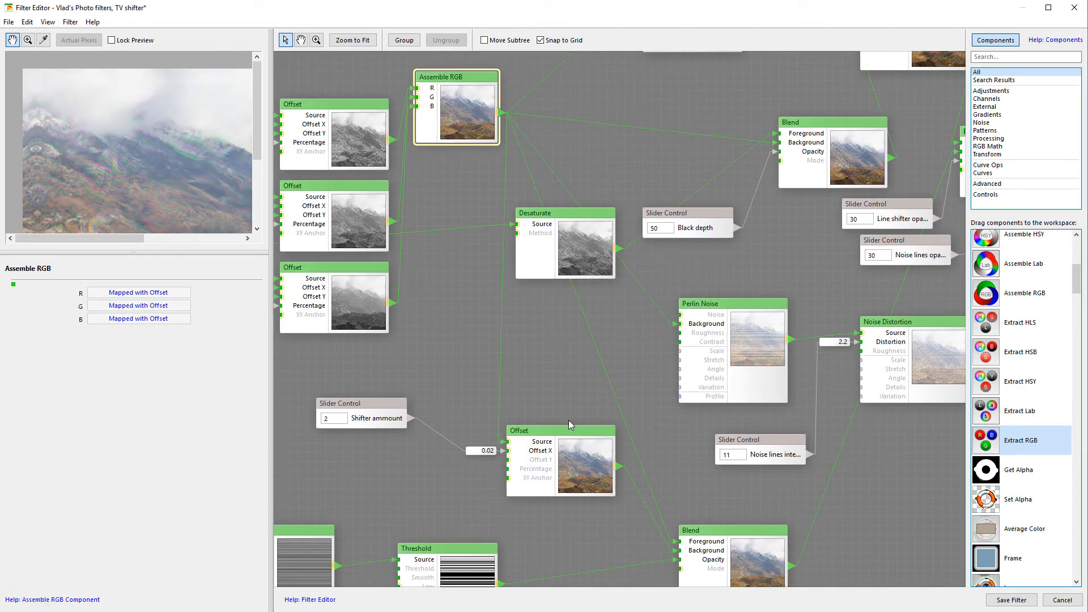
Step: Move the Shifter ammount slider control down beside the line shifter's Offset component and inspect that Offset's settings
drag(567, 409, 589, 255)
click(587, 295)
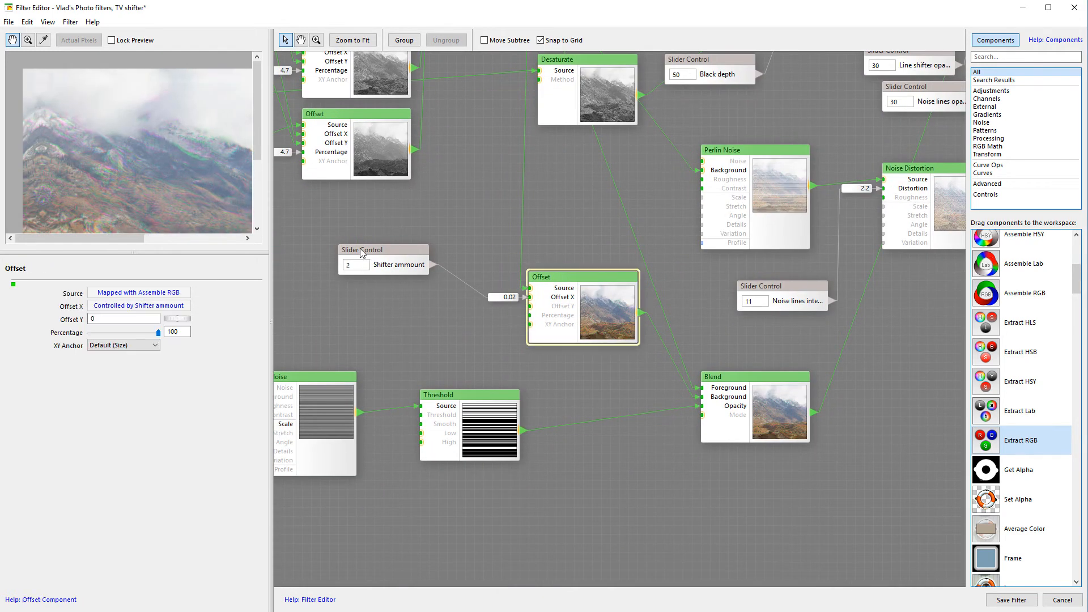
drag(361, 251, 360, 287)
click(612, 299)
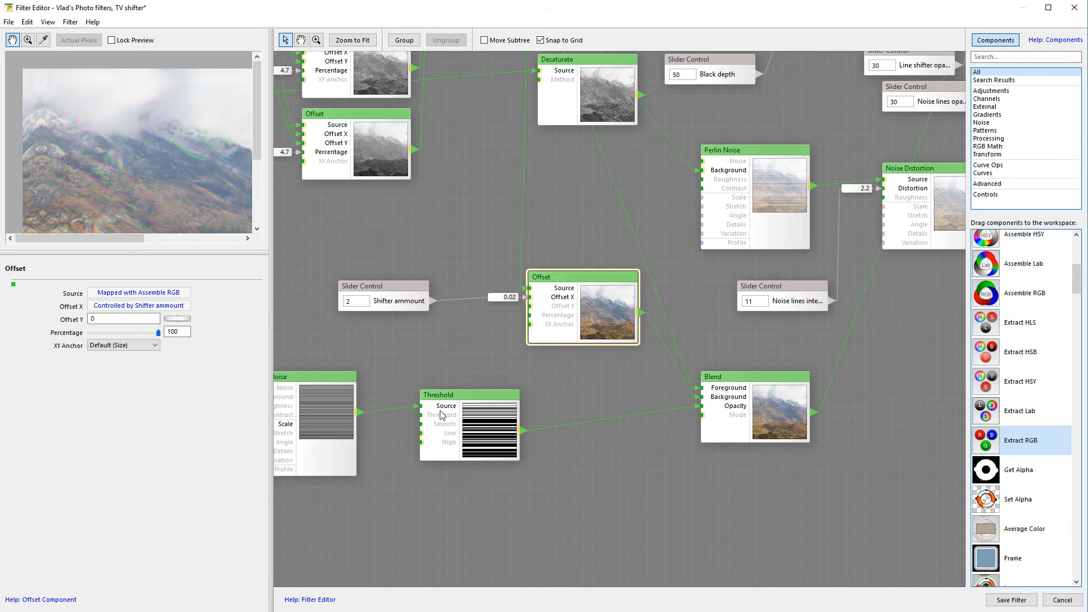
Step: Inspect the line shifter's Blend component and lock the preview to it
click(755, 417)
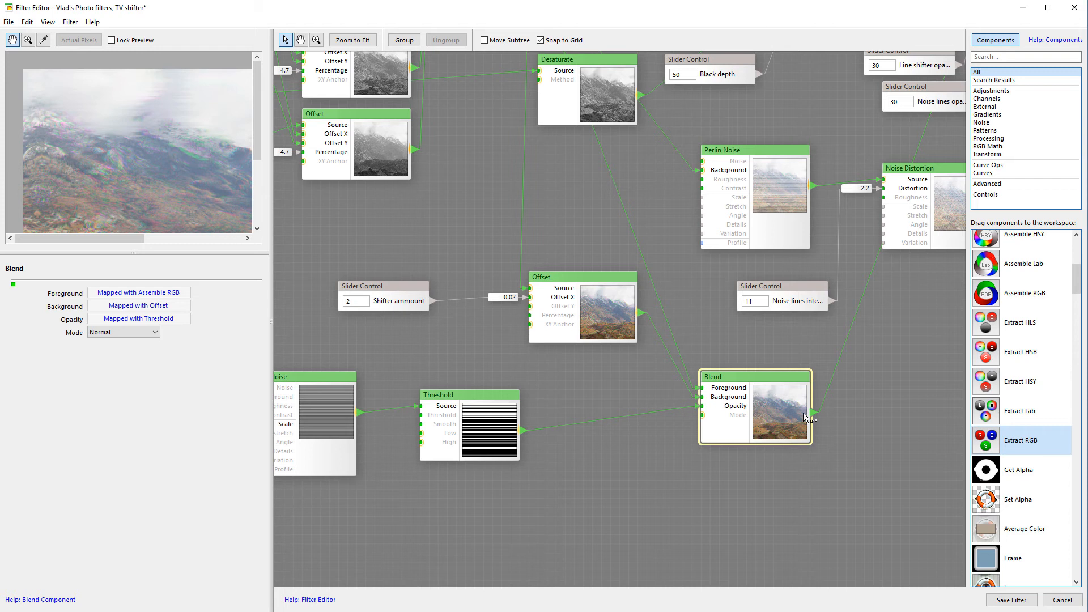
drag(181, 214, 170, 194)
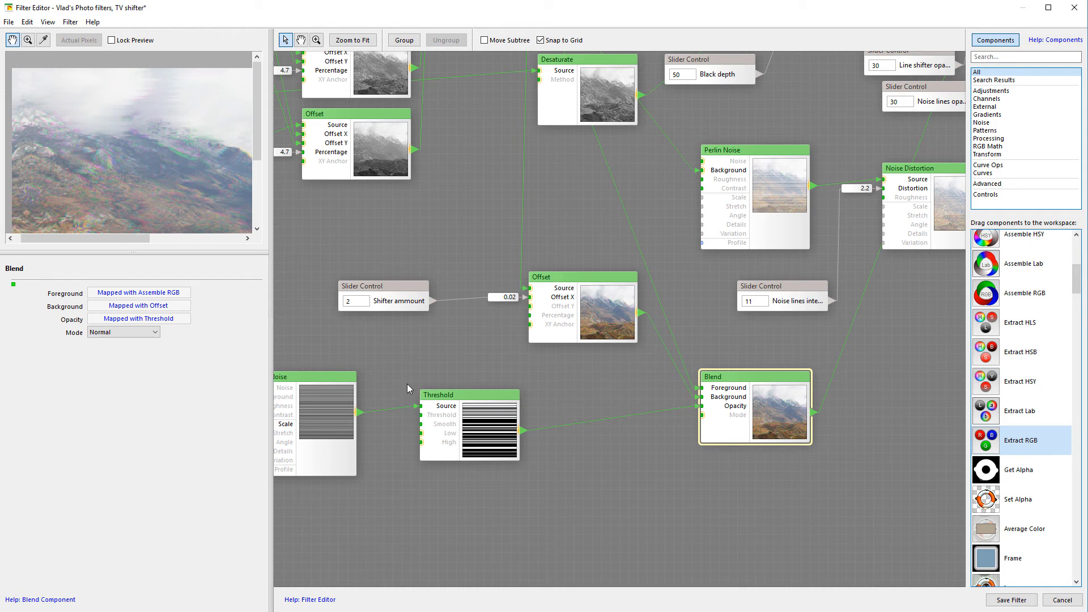
right_click(731, 396)
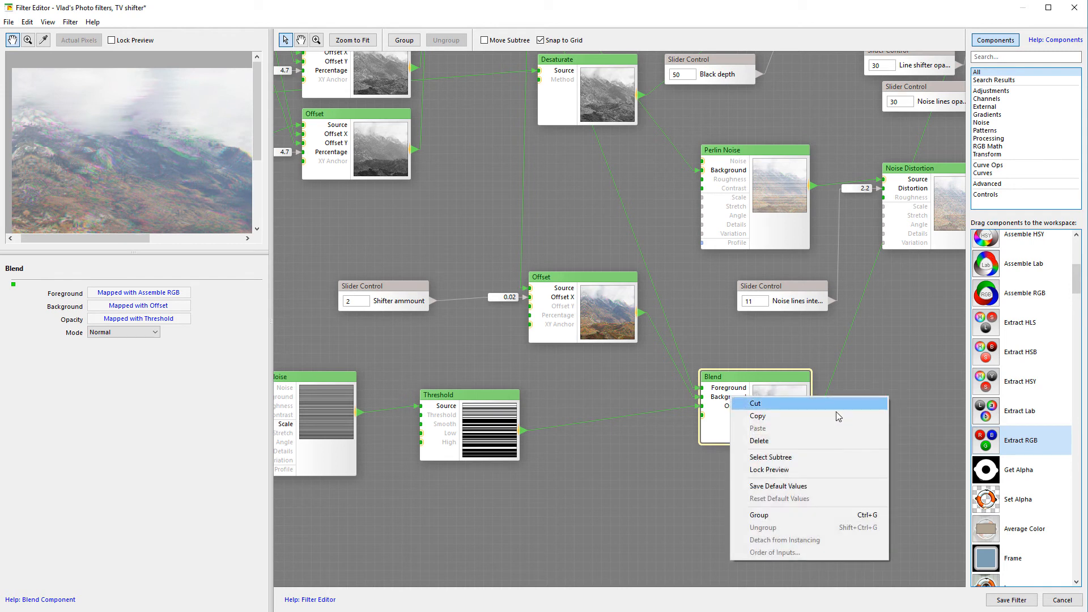
click(831, 471)
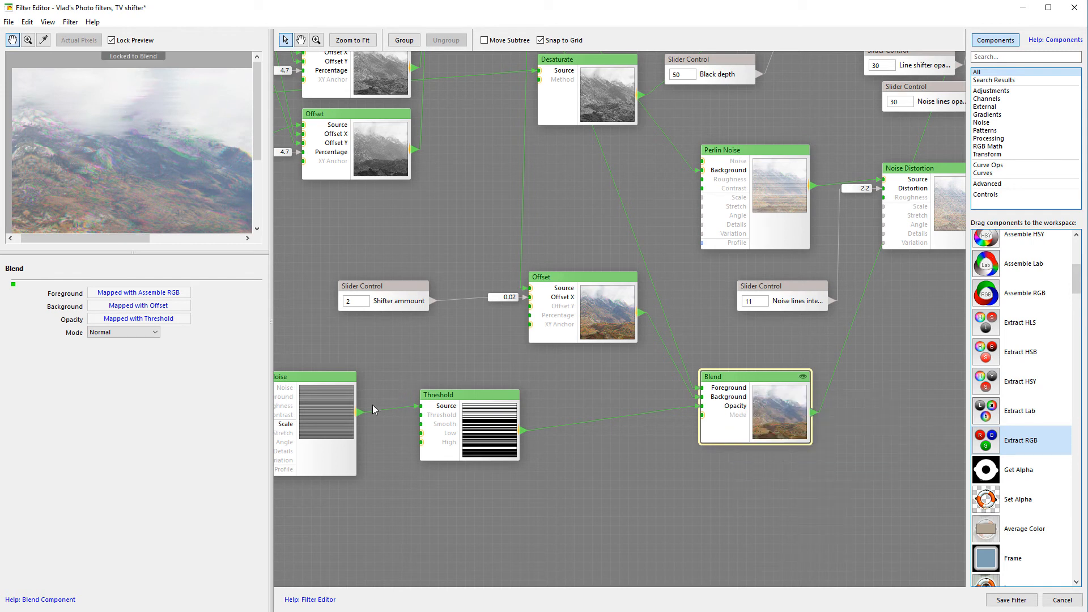
Step: Try a value of 47 for the Line shifter scale slider control
drag(399, 342, 457, 333)
drag(340, 393, 413, 369)
click(280, 417)
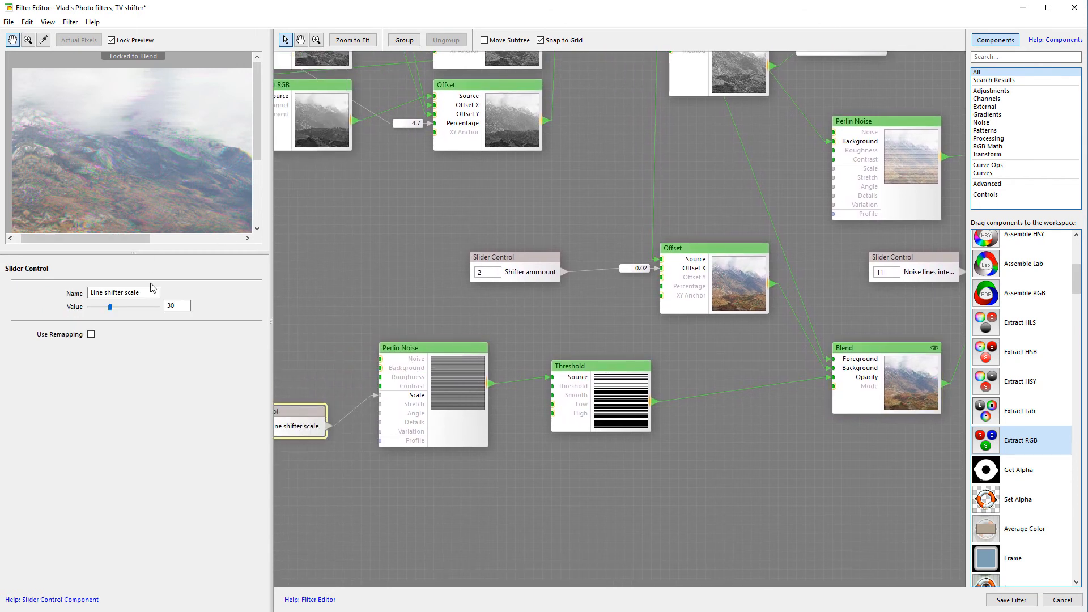
drag(112, 308, 121, 307)
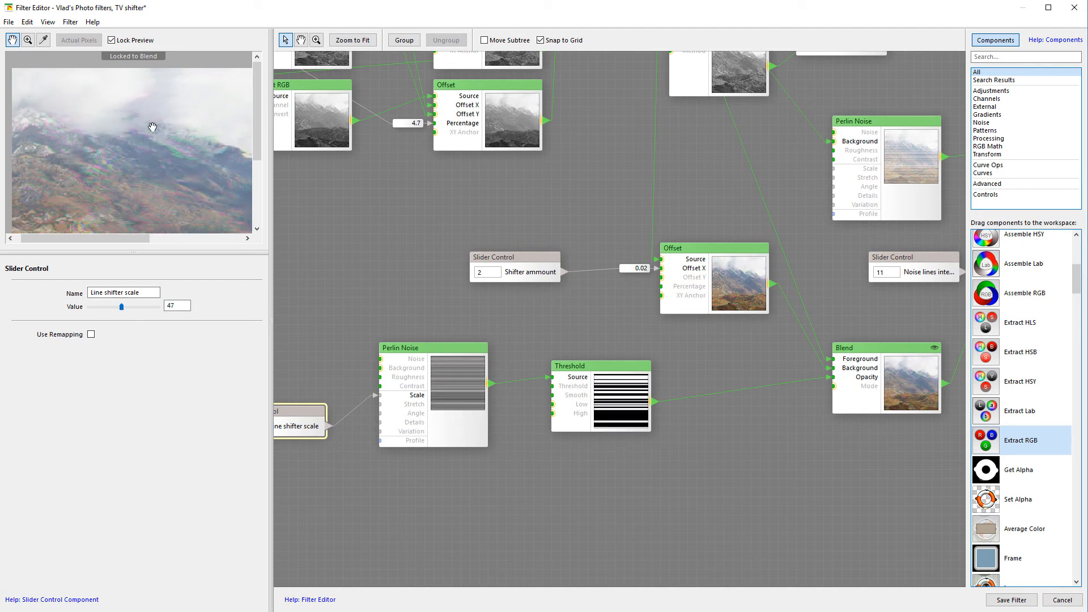
drag(720, 356, 636, 377)
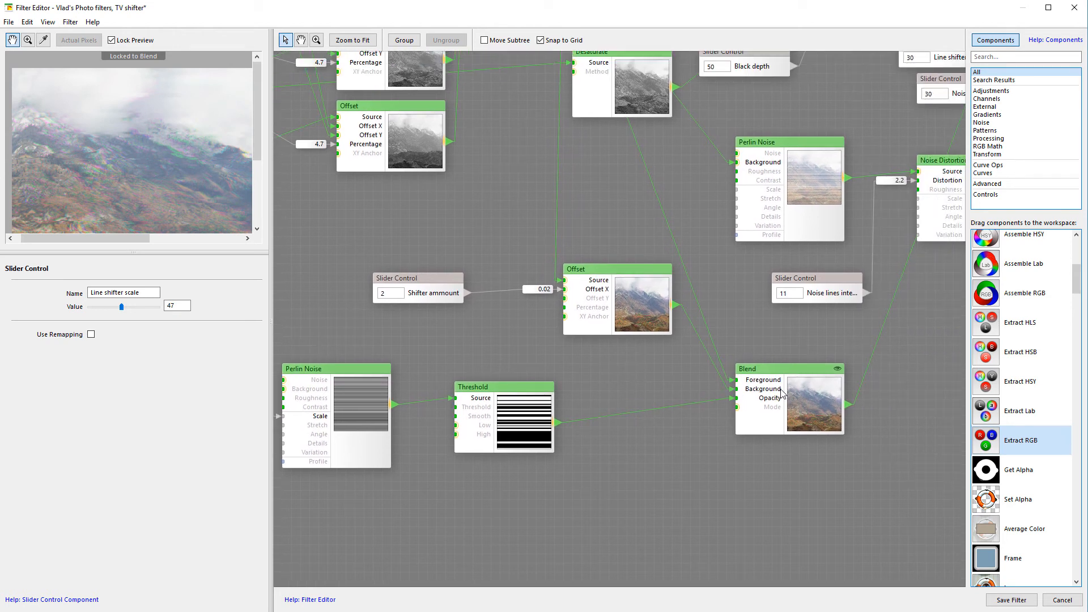
Step: Try a Shifter ammount of 0, then restore it to 2
click(422, 285)
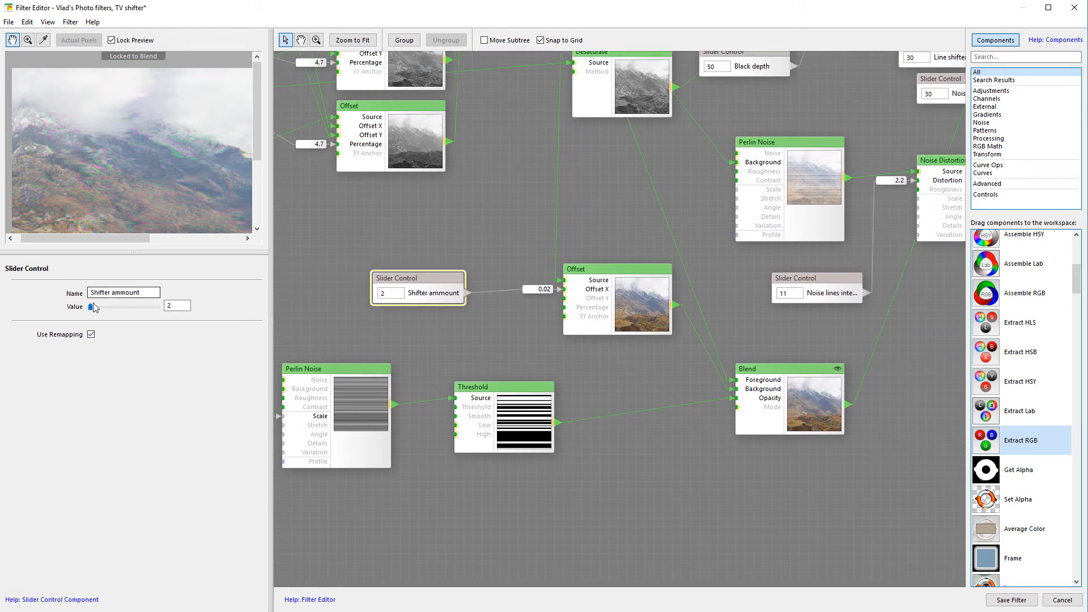
drag(94, 311, 89, 312)
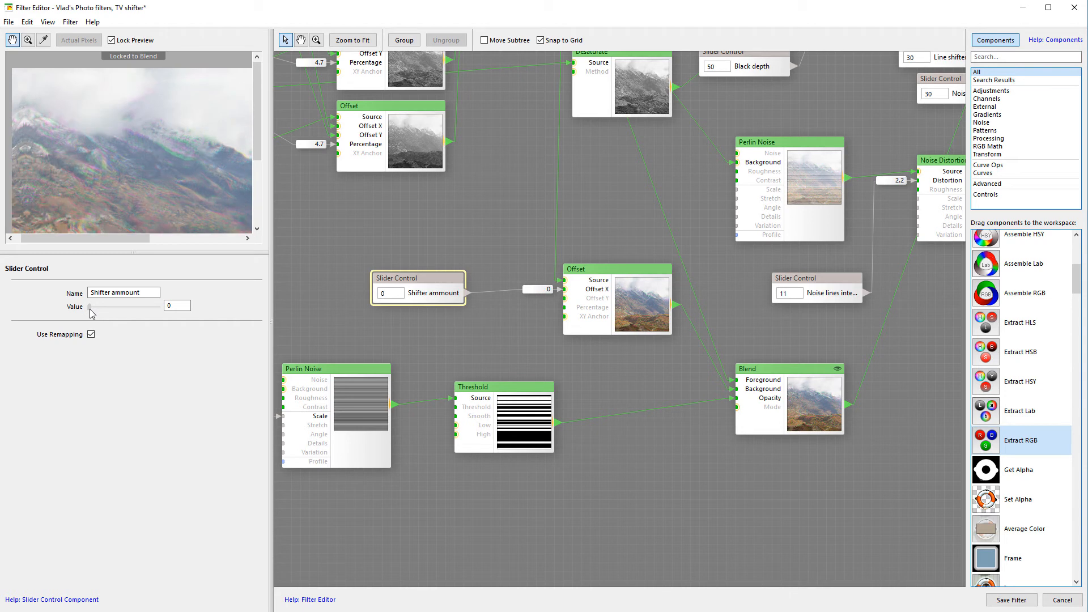
double_click(177, 305)
text(2)
Step: Restore the Line shifter scale slider control's value to 30 and examine the shifted lines in the locked preview
drag(525, 316, 852, 249)
mouse_move(480, 382)
mouse_down()
mouse_move(413, 382)
mouse_move(470, 383)
mouse_up()
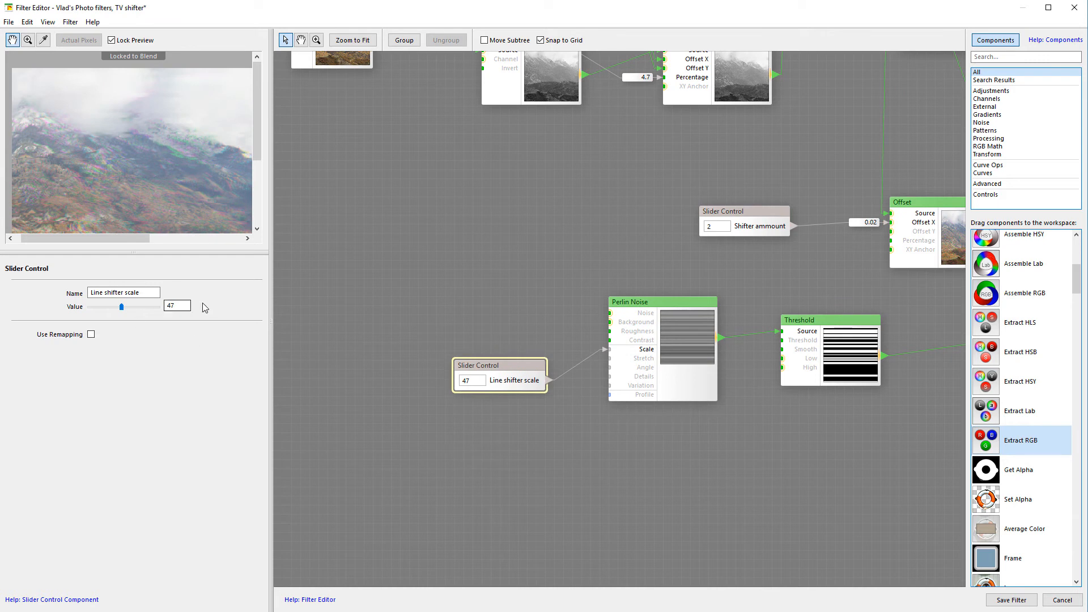
double_click(176, 306)
text(30)
drag(574, 277, 257, 243)
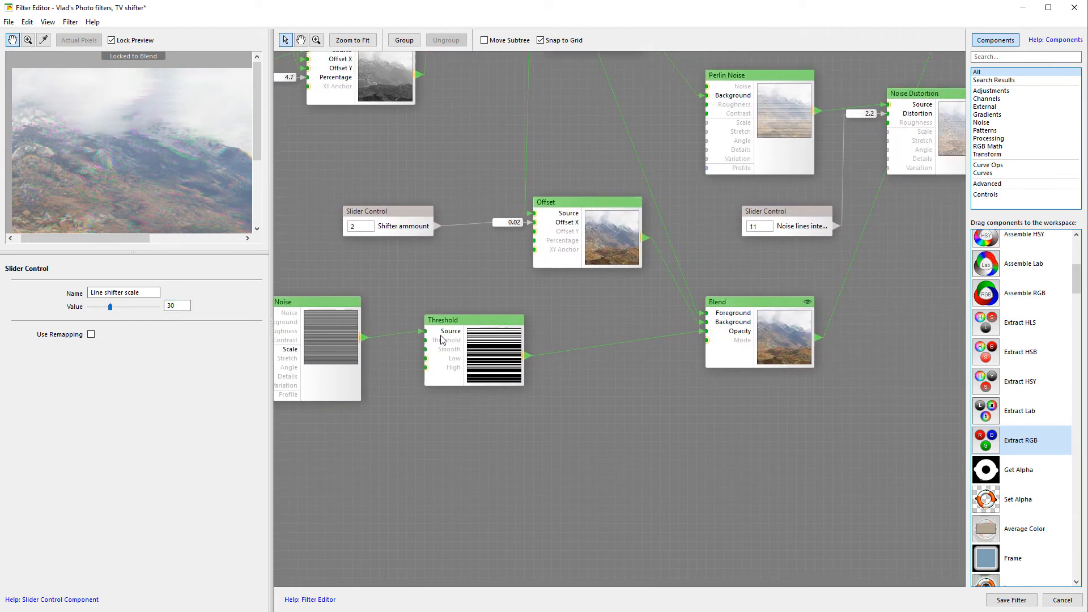
drag(152, 120, 154, 180)
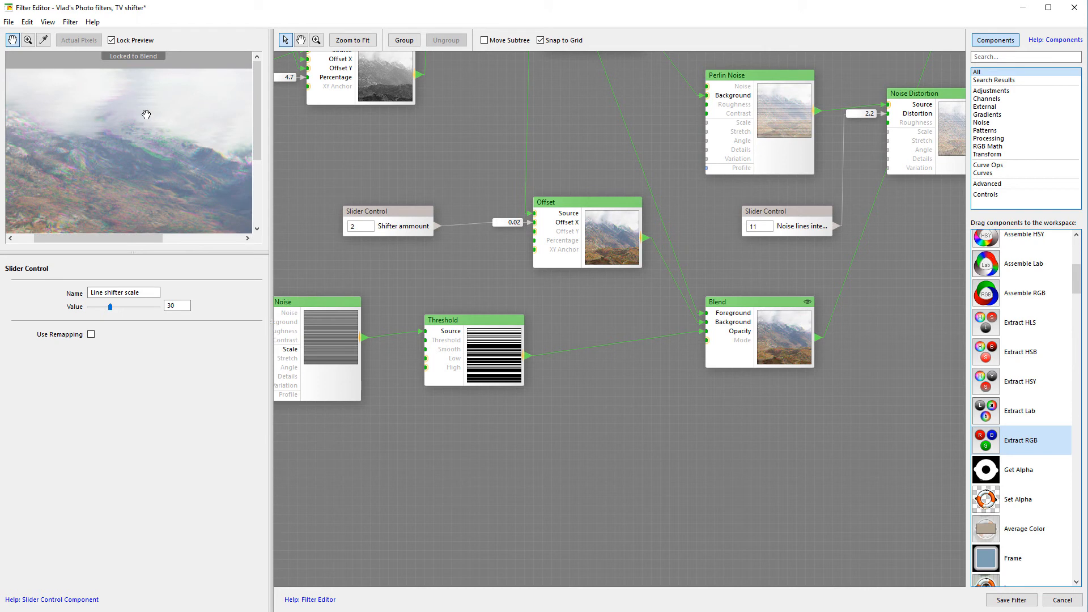
Step: Move the line shifter's Offset component slightly down and unlock the preview from the line shifter's Blend component
drag(789, 274, 719, 392)
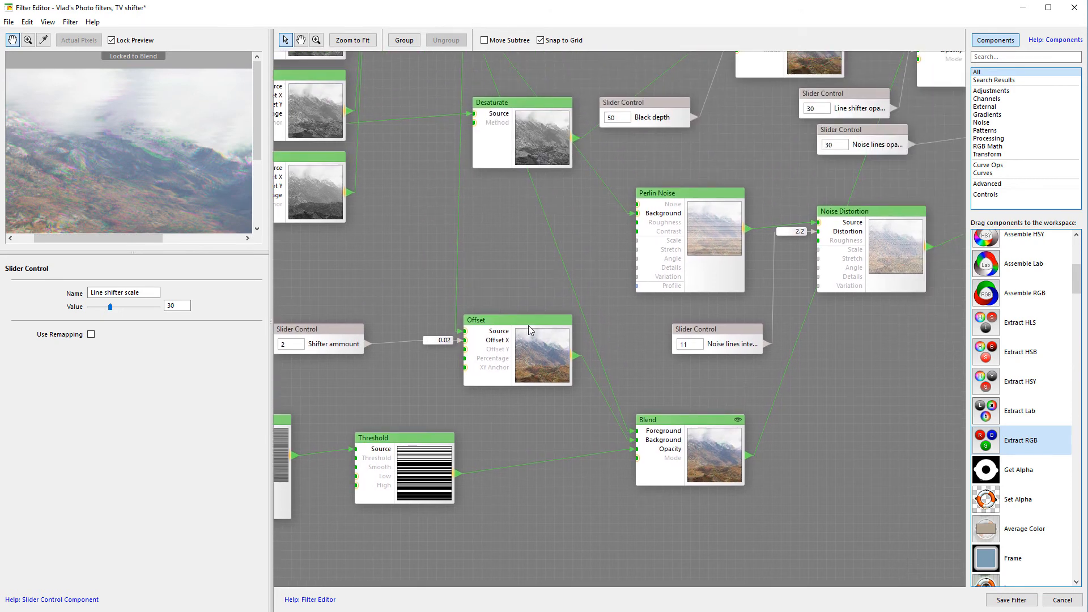
drag(514, 330, 536, 341)
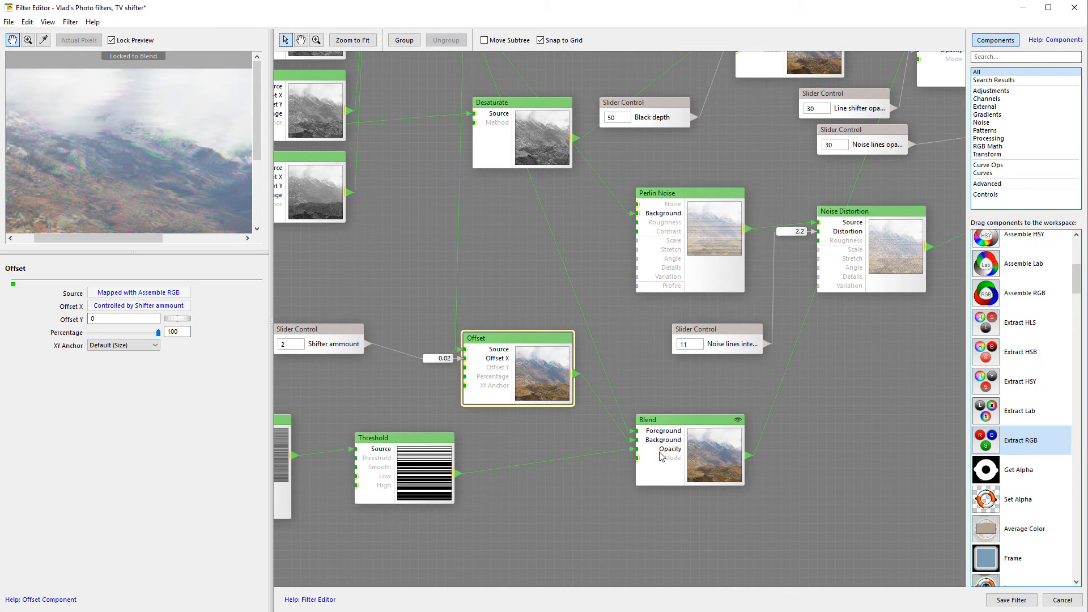
right_click(701, 440)
click(767, 510)
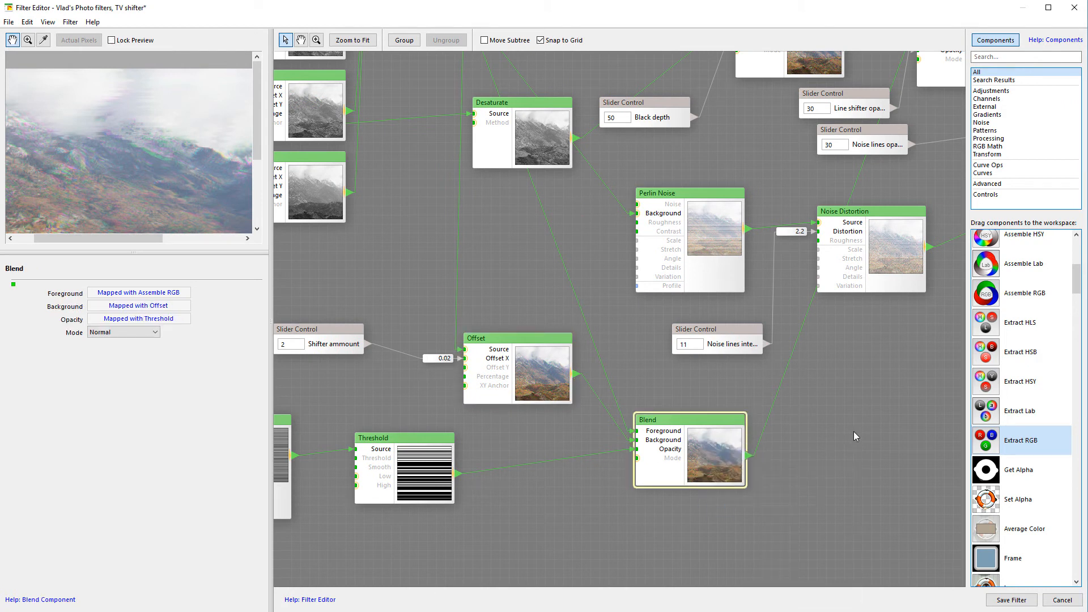
Step: Trace the connections around the line shifter's Blend, from the Threshold and Offset inputs up to the Blend components above
drag(851, 439, 756, 454)
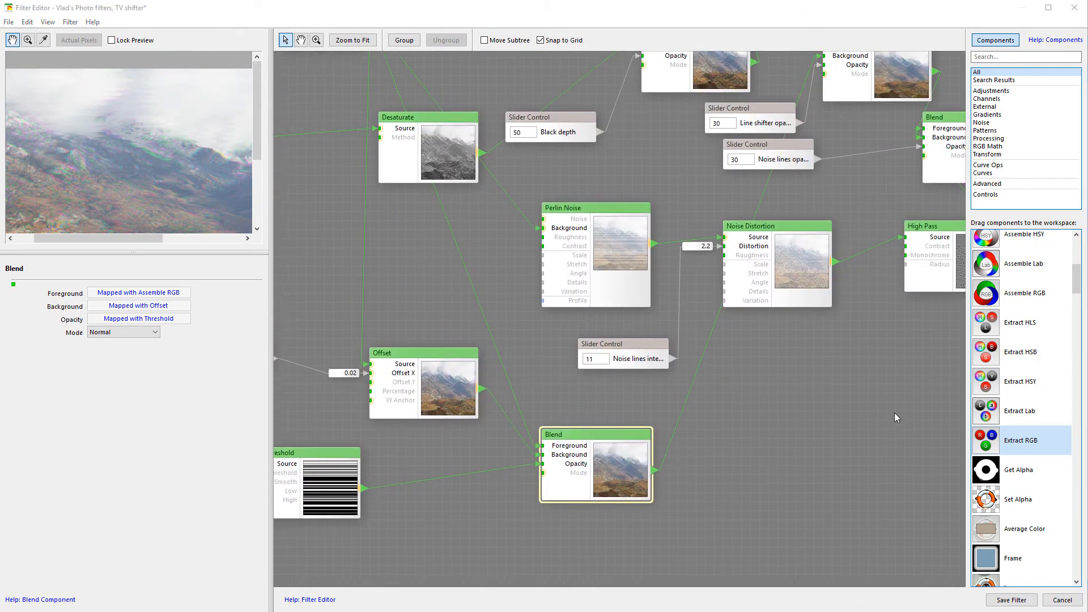
drag(545, 368, 636, 368)
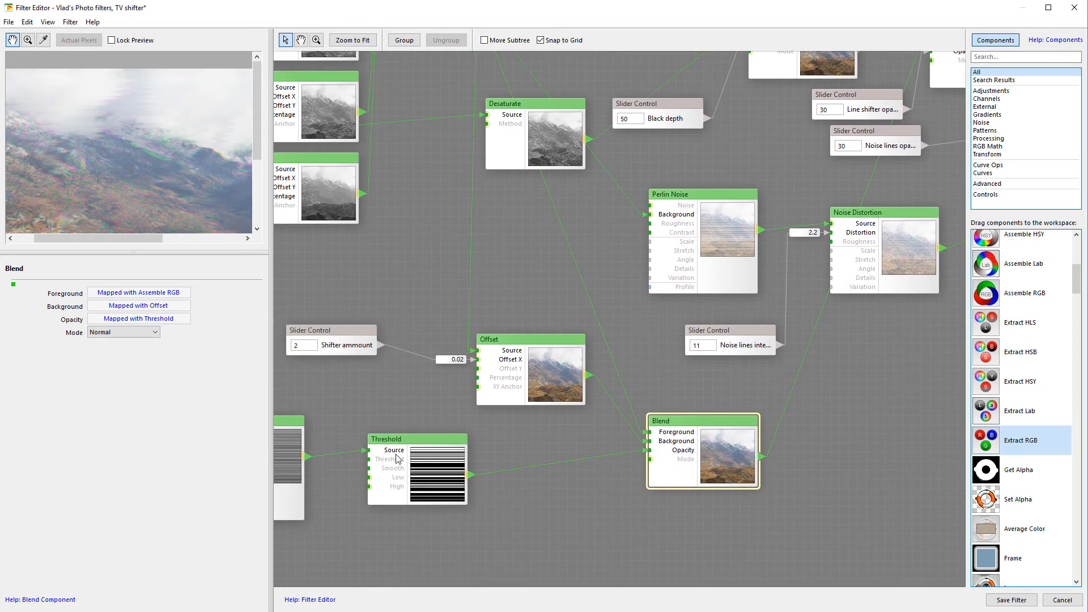
drag(608, 384, 469, 516)
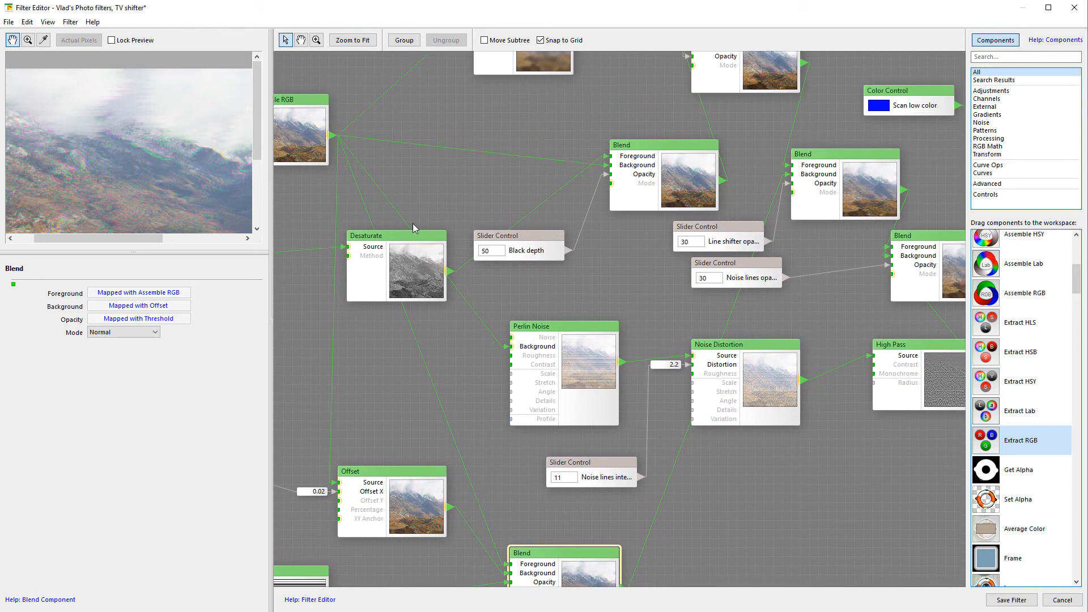
drag(476, 342, 486, 163)
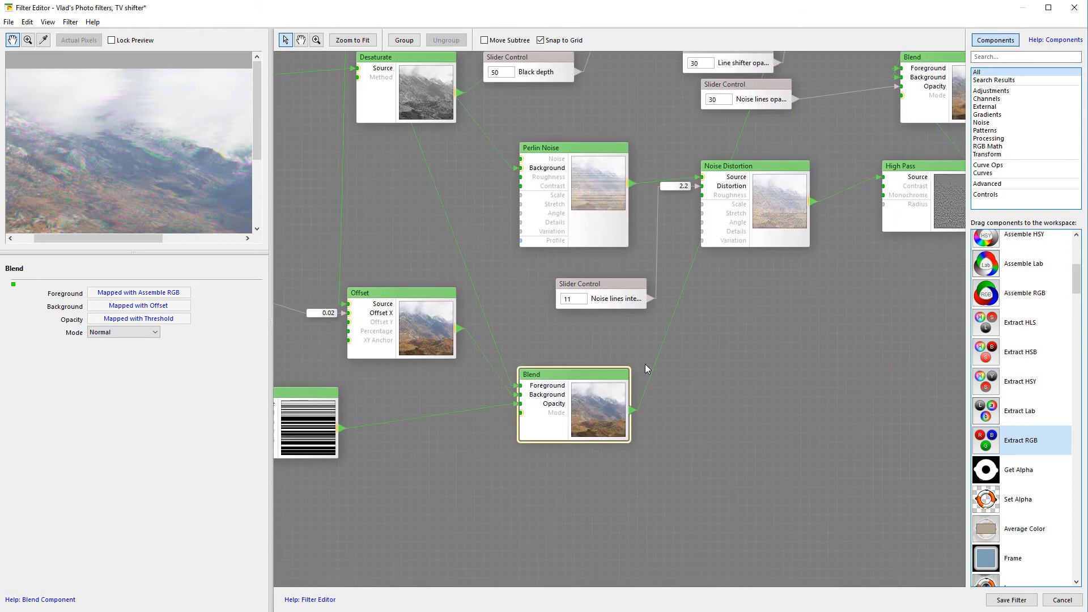
drag(702, 294, 675, 425)
drag(549, 328, 565, 378)
drag(636, 172, 661, 281)
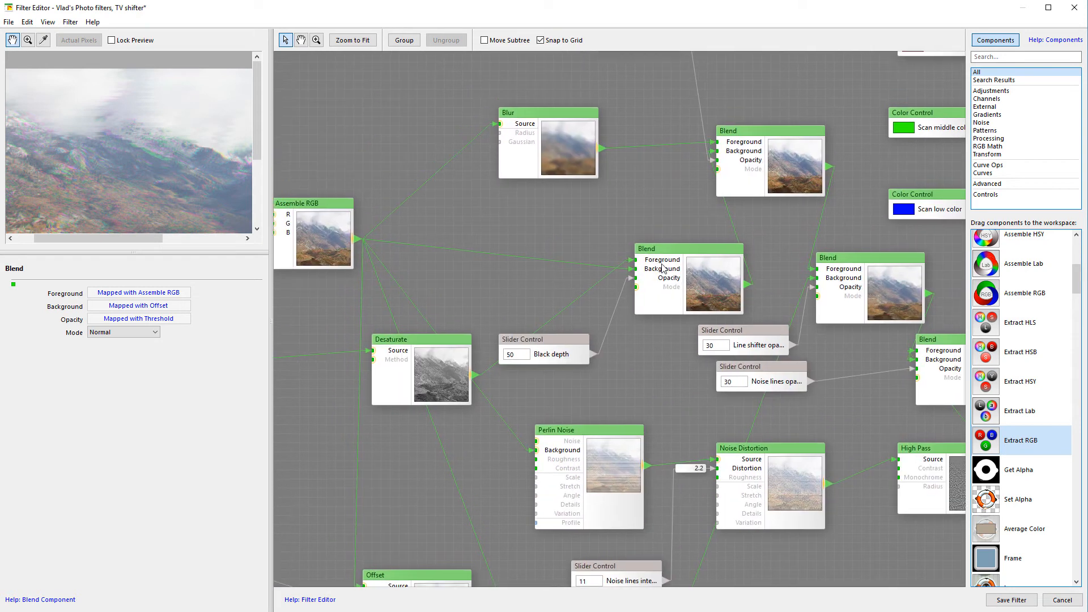
Step: Move the Black depth Blend up and left and the Desaturate component down and left, and check the Desaturate's source
drag(707, 254, 658, 212)
drag(462, 300, 580, 266)
drag(532, 306, 505, 398)
drag(436, 345, 762, 283)
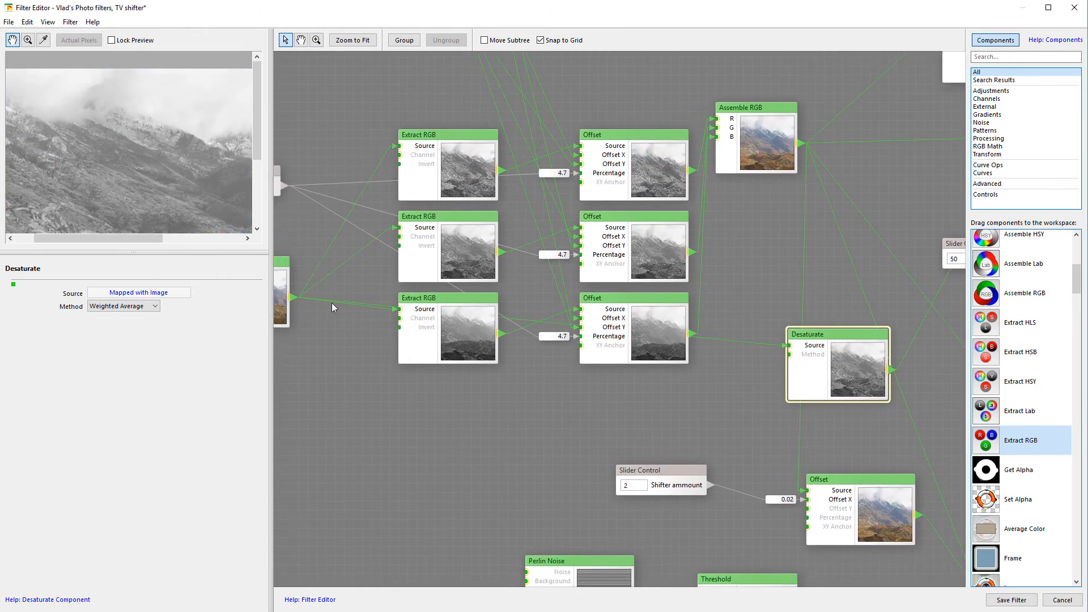
drag(818, 254, 342, 243)
mouse_move(345, 317)
mouse_down()
mouse_move(365, 296)
mouse_move(338, 302)
mouse_up()
drag(423, 161, 383, 268)
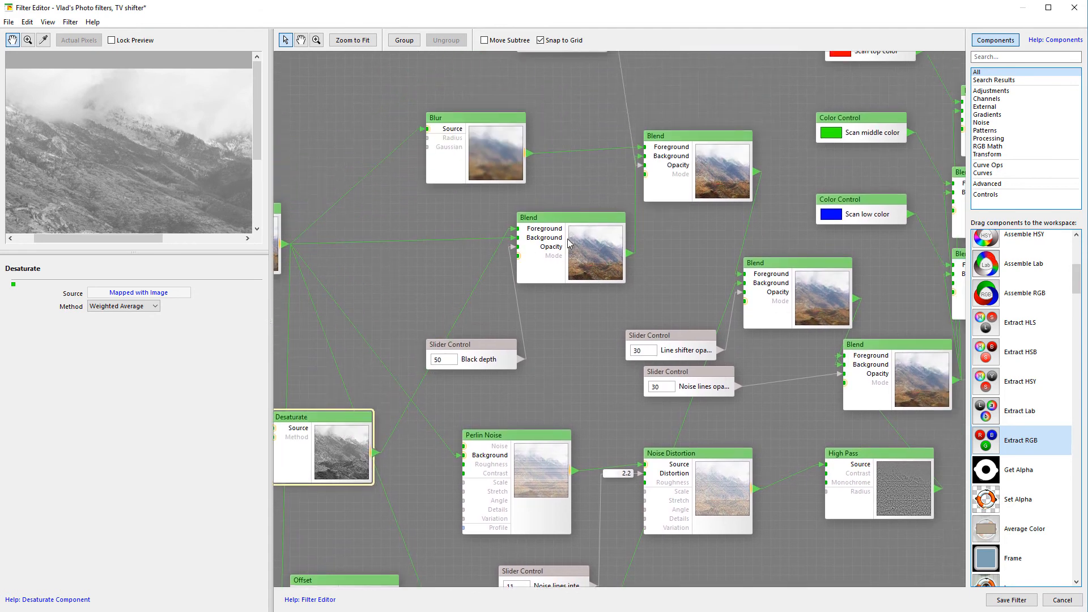
Step: Place the Black depth slider control just below and left of its Blend component and inspect both components' settings
drag(528, 219, 528, 228)
drag(476, 347, 430, 290)
drag(508, 258, 513, 257)
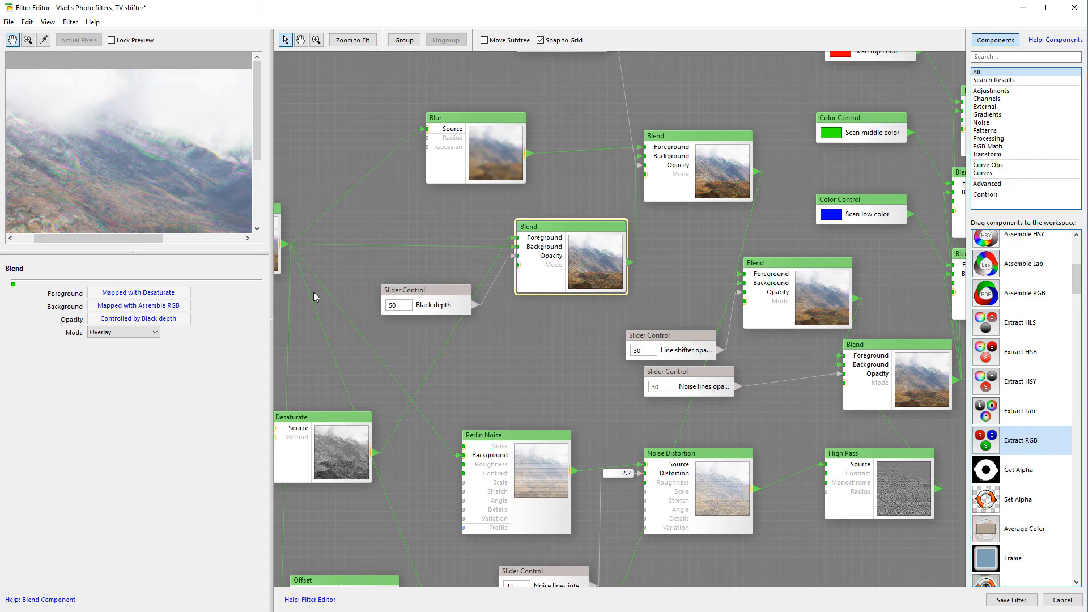
click(410, 306)
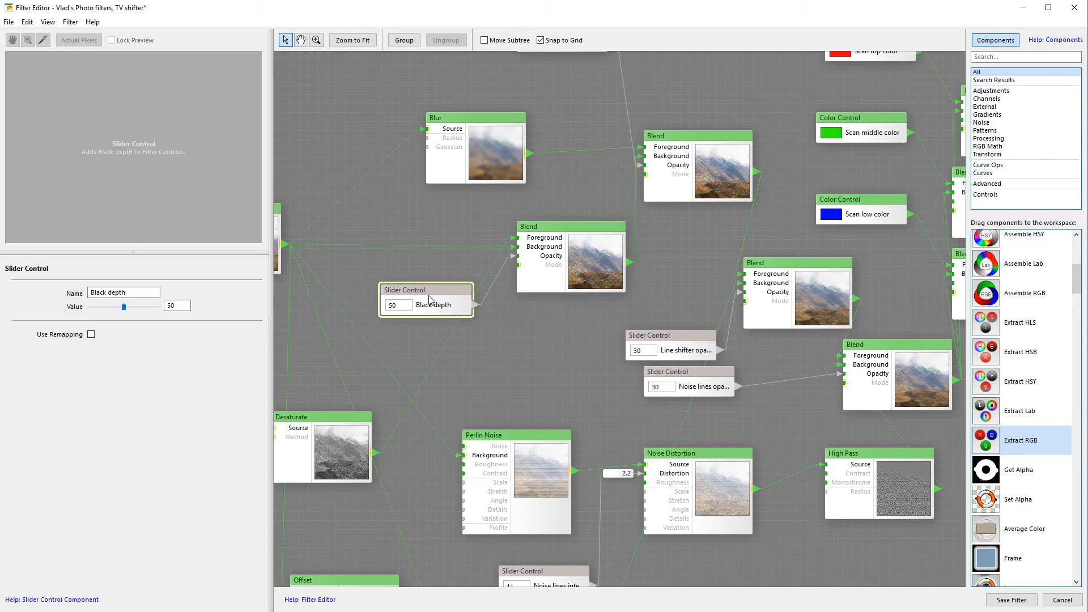
Step: Lock the preview to the Blend component controlled by Black depth
drag(566, 305, 412, 335)
click(428, 291)
right_click(428, 291)
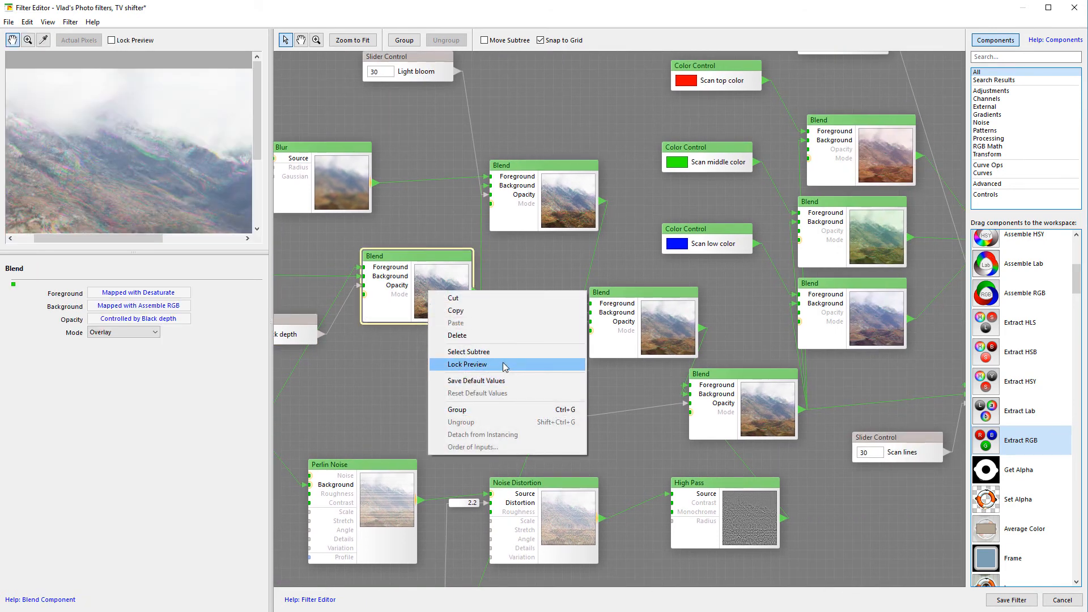
click(467, 365)
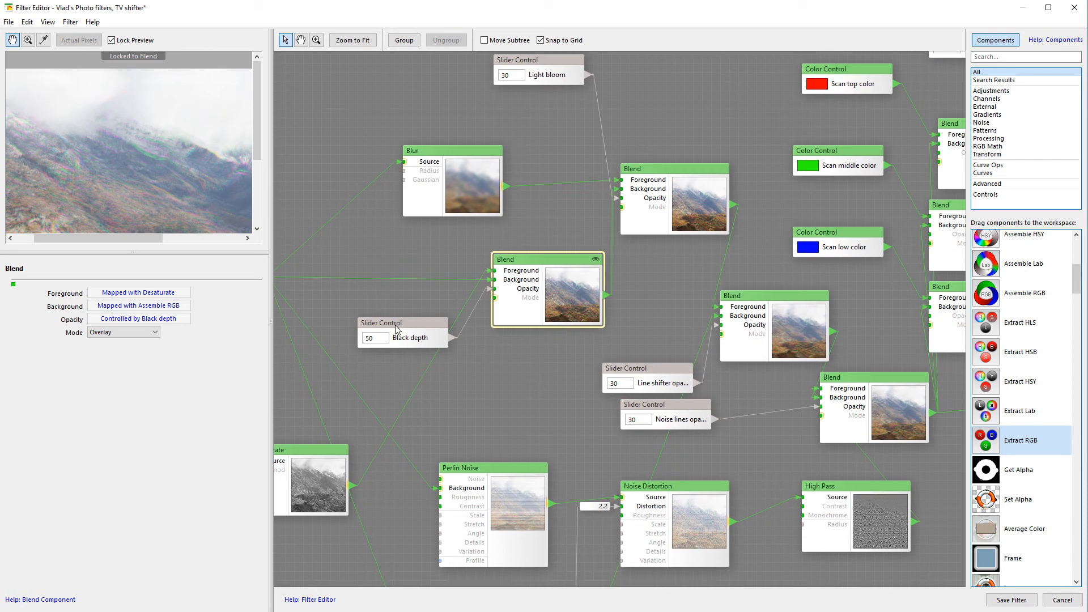
Step: Try lower Black depth values, then set the slider control to 30
click(396, 329)
drag(125, 307, 35, 310)
mouse_move(105, 311)
mouse_down()
mouse_move(197, 312)
mouse_move(109, 311)
mouse_up()
click(188, 309)
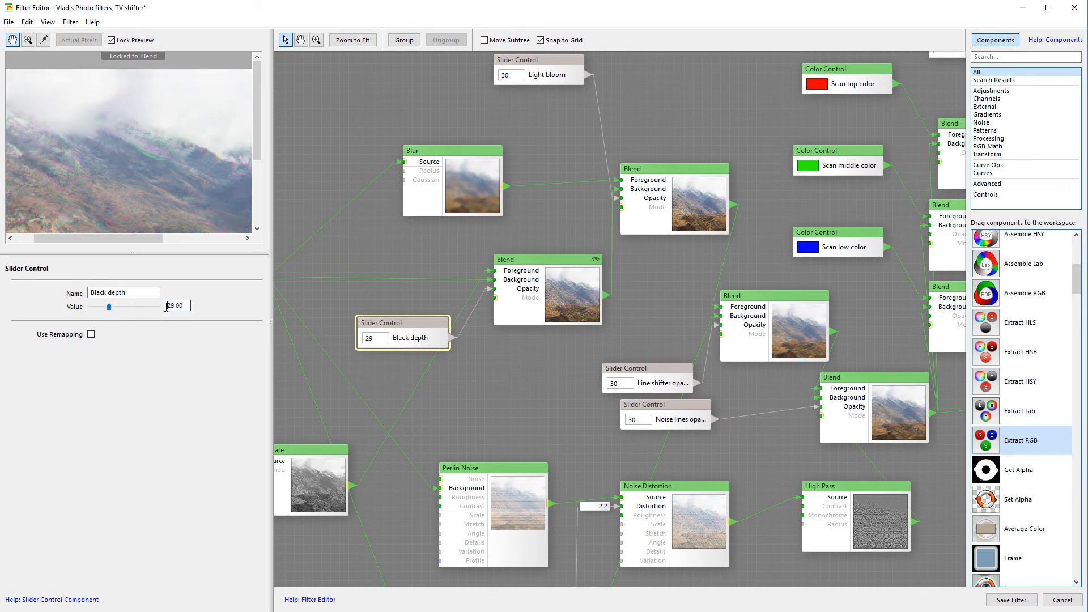
double_click(185, 307)
text(30)
Step: Unlock the preview from the Black depth Blend component
drag(556, 215, 539, 271)
right_click(552, 333)
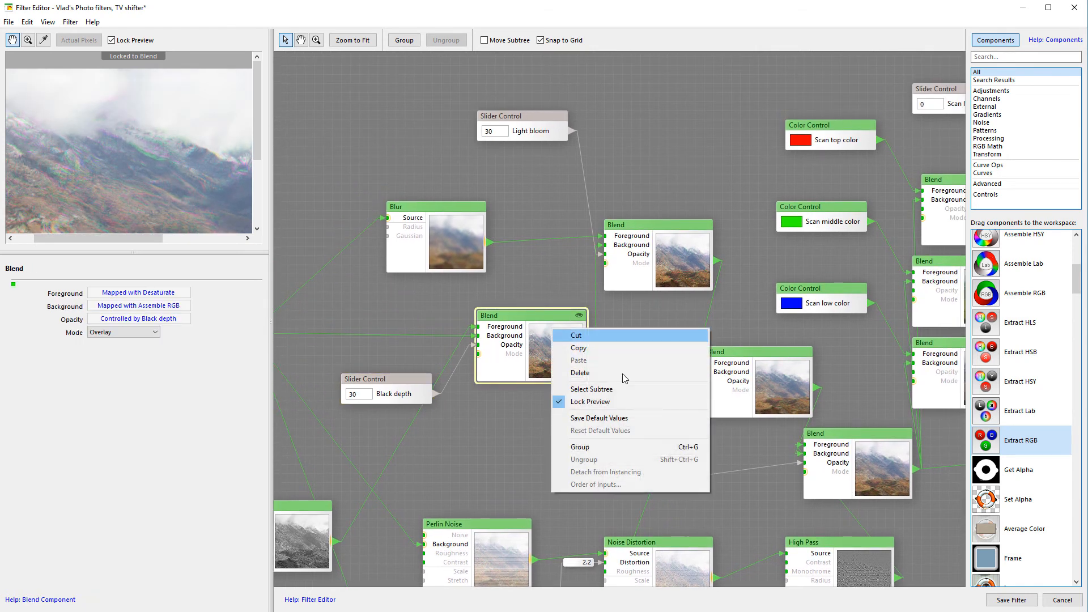
click(624, 403)
Step: Move the Blur component and the Light bloom Blend slightly up and inspect the Blur's settings
drag(645, 353, 567, 344)
scroll(341, 311, left, 5)
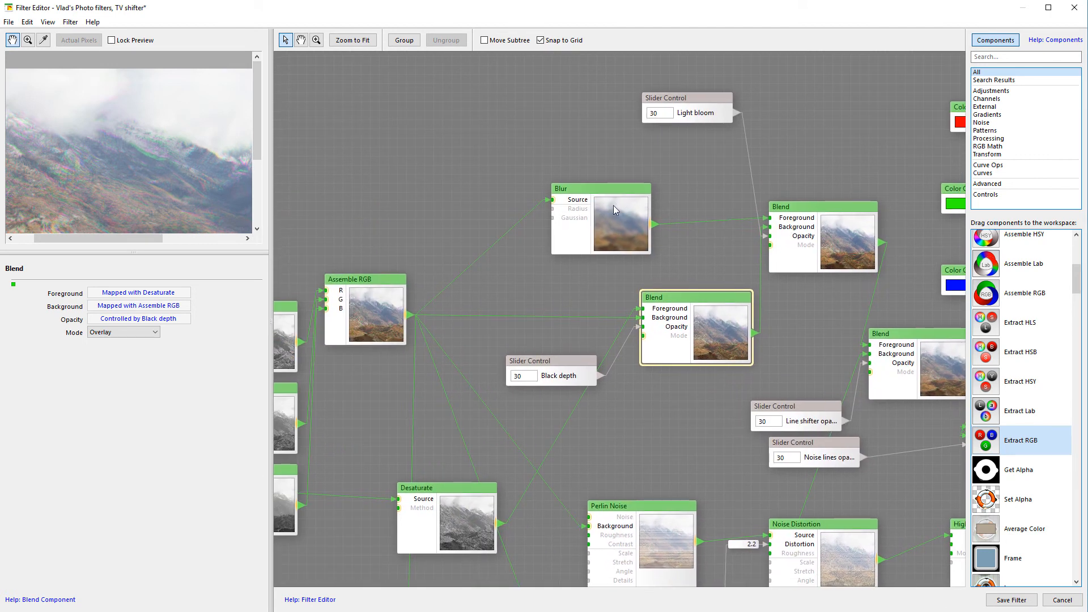
click(613, 205)
drag(723, 188, 611, 203)
drag(531, 208, 532, 198)
drag(701, 215, 700, 201)
click(474, 216)
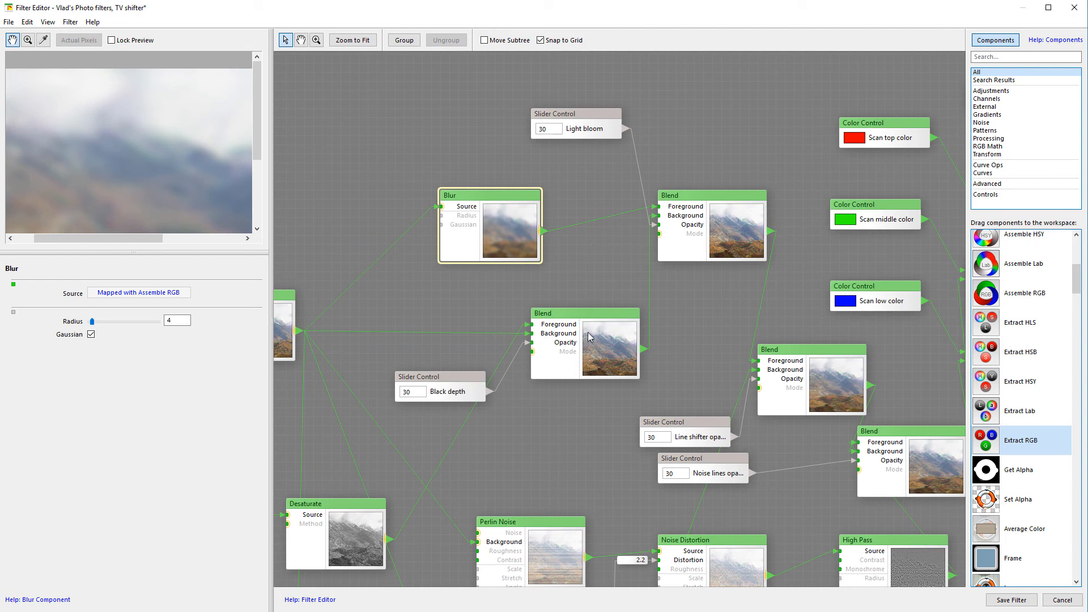
Step: Shift the Black depth Blend slightly up and left, then lock the preview to the Blend controlled by Light bloom
click(680, 220)
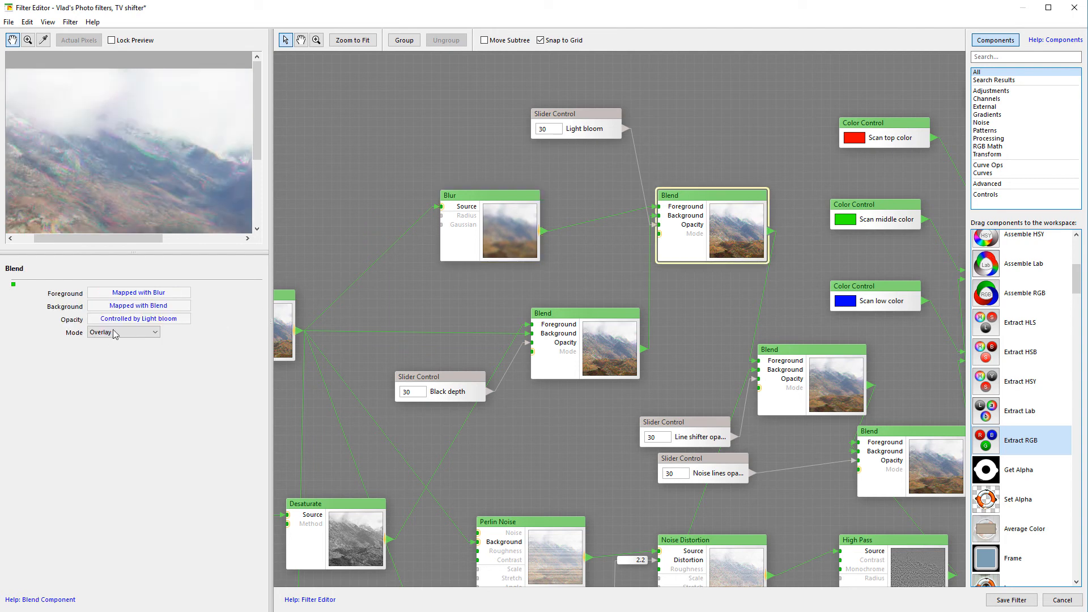
drag(610, 315, 590, 306)
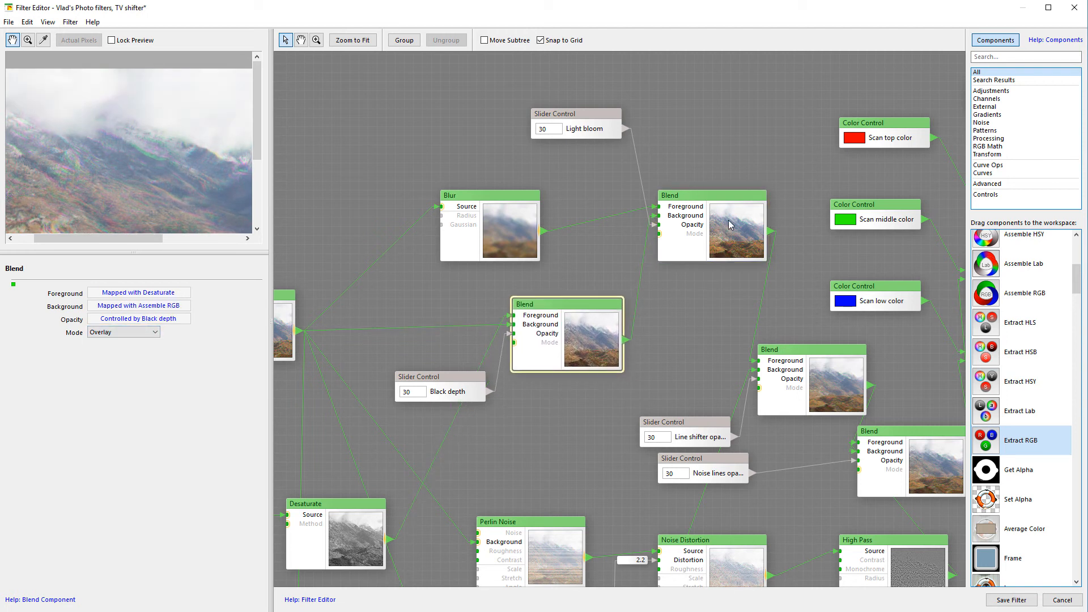
right_click(730, 225)
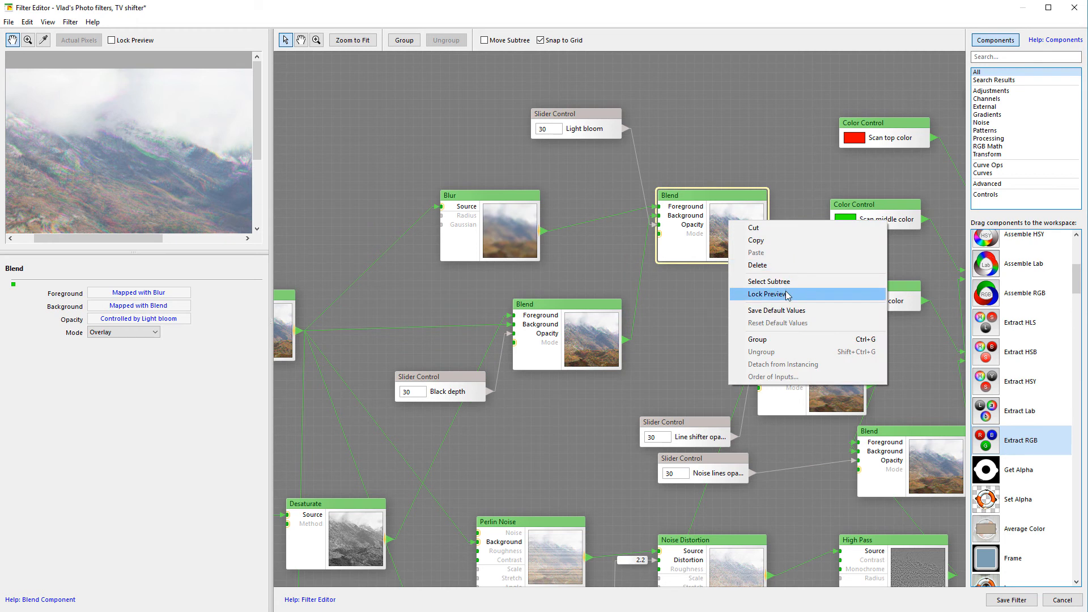
click(759, 295)
Step: Try a Light bloom value of 60, then set the slider control to 40
click(587, 116)
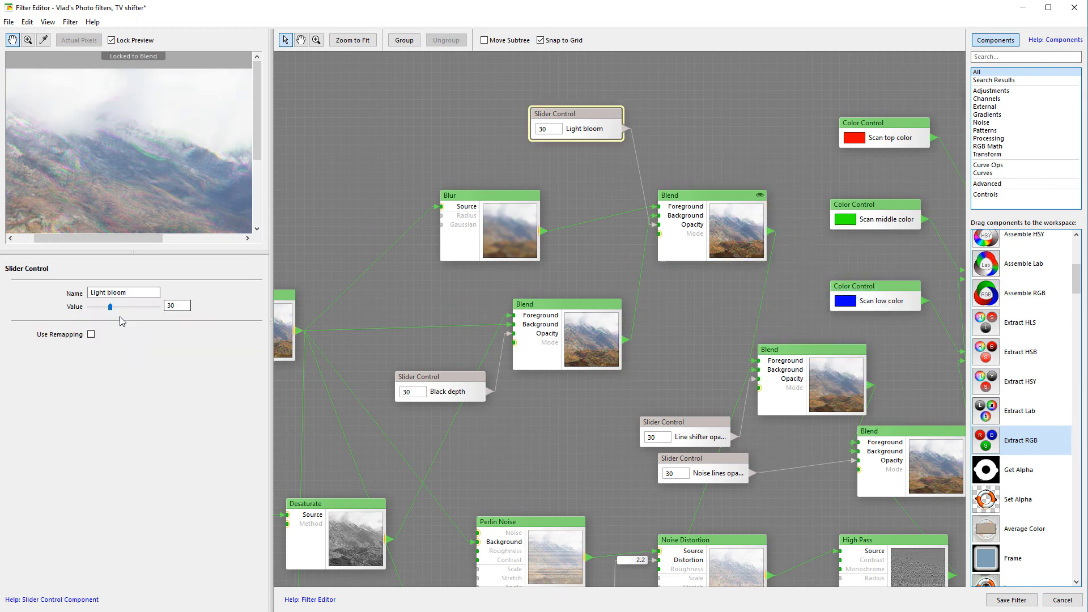
mouse_move(111, 311)
mouse_down()
mouse_move(124, 313)
mouse_move(71, 317)
mouse_move(132, 315)
mouse_up()
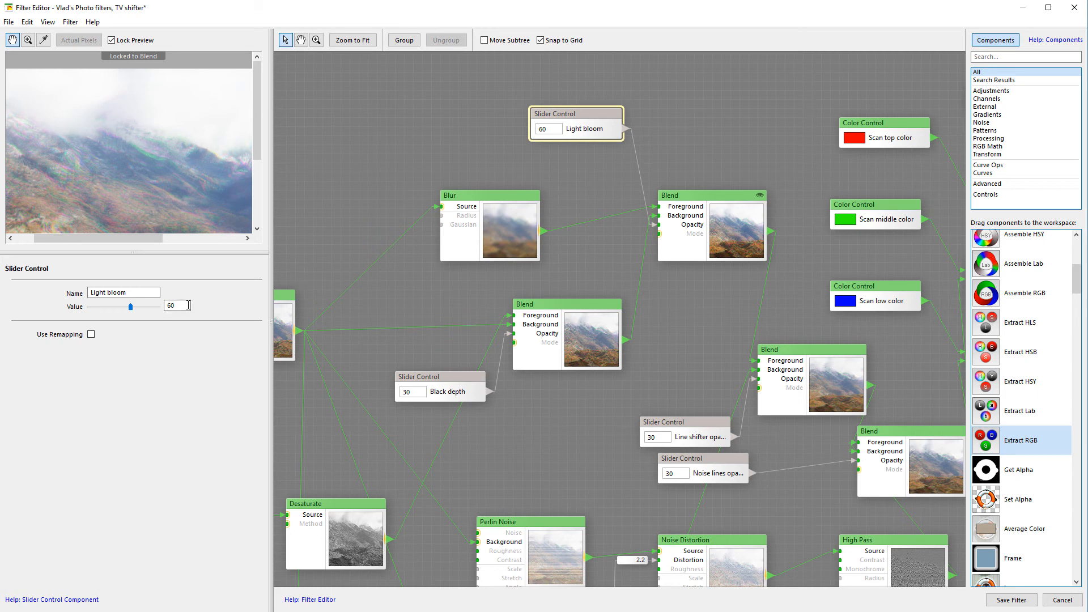
text(40)
Step: Unlock the preview from the Light bloom Blend and move that Blend slightly closer to the Blur component
drag(668, 309, 564, 298)
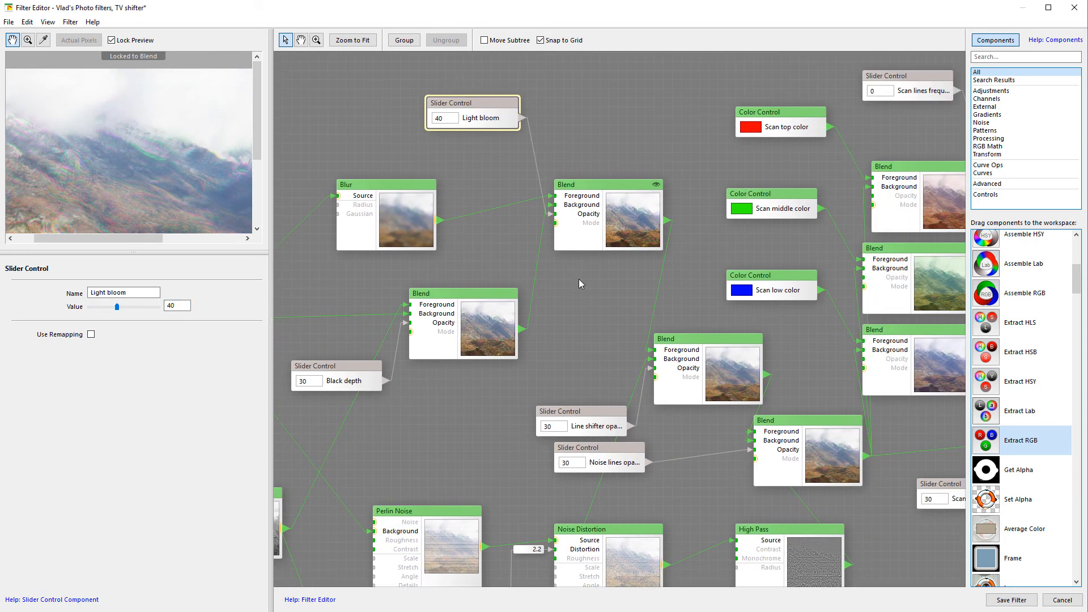
right_click(629, 221)
click(708, 294)
drag(620, 262, 665, 186)
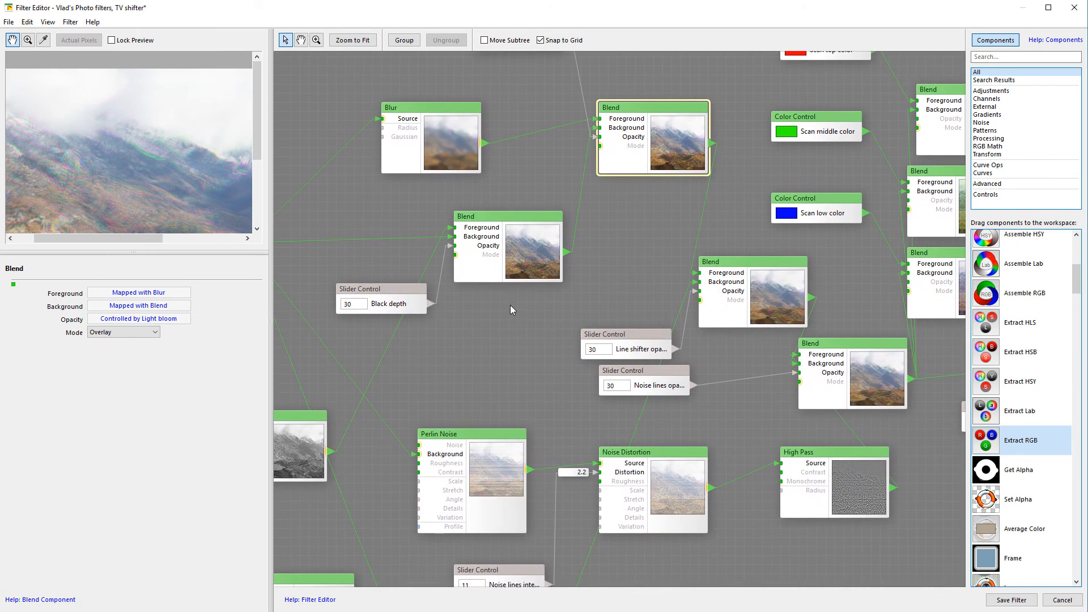
mouse_move(680, 118)
mouse_down()
mouse_move(634, 114)
mouse_move(671, 118)
mouse_up()
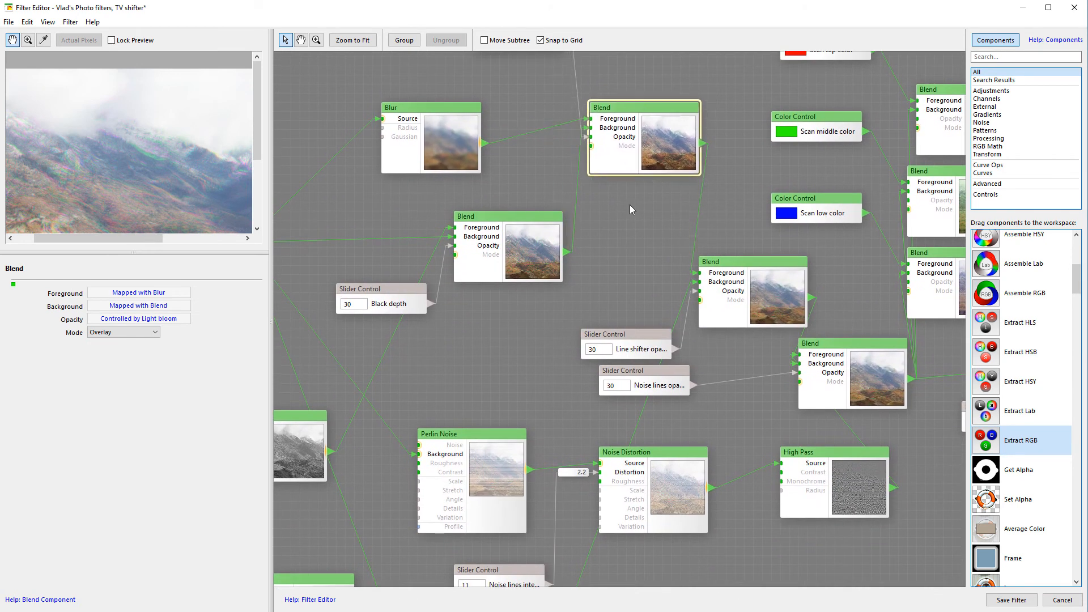
Step: Move the Perlin Noise component slightly up and inspect its settings and the noise lines in the preview
drag(592, 291, 717, 151)
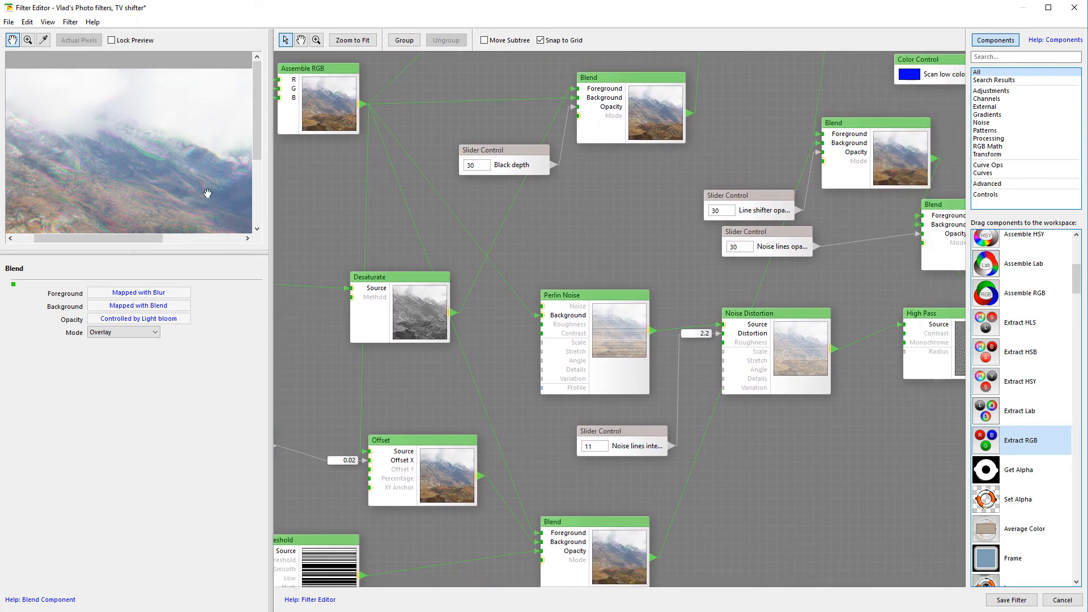
drag(613, 299, 617, 267)
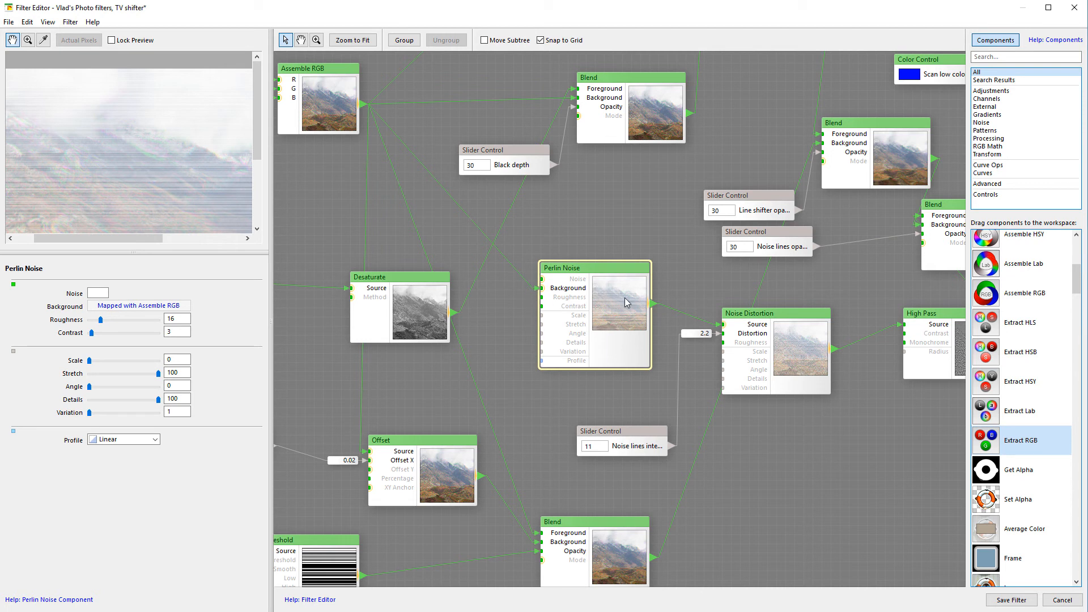
drag(136, 179, 158, 148)
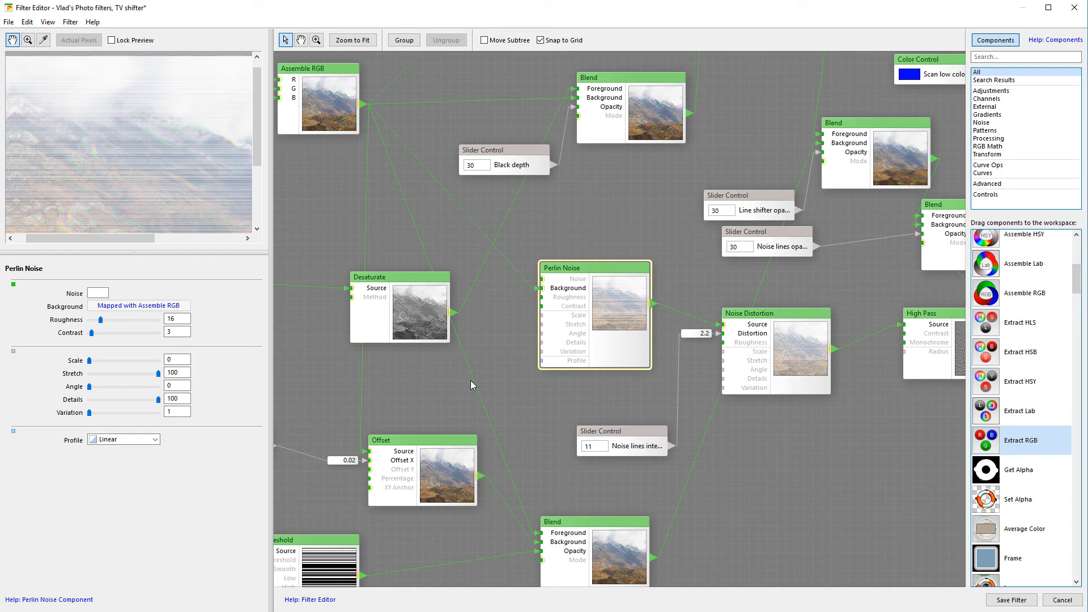
Step: Try adding an Average Color component below Desaturate and mapping it to the Noise input of Perlin Noise
drag(996, 528, 809, 509)
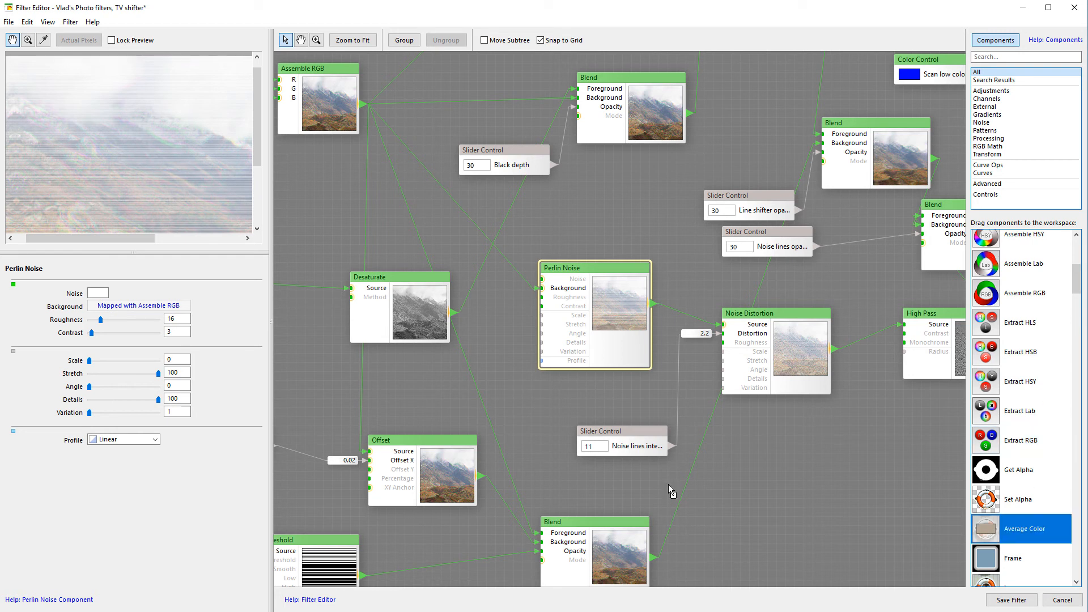
drag(472, 380, 470, 381)
drag(569, 407, 528, 368)
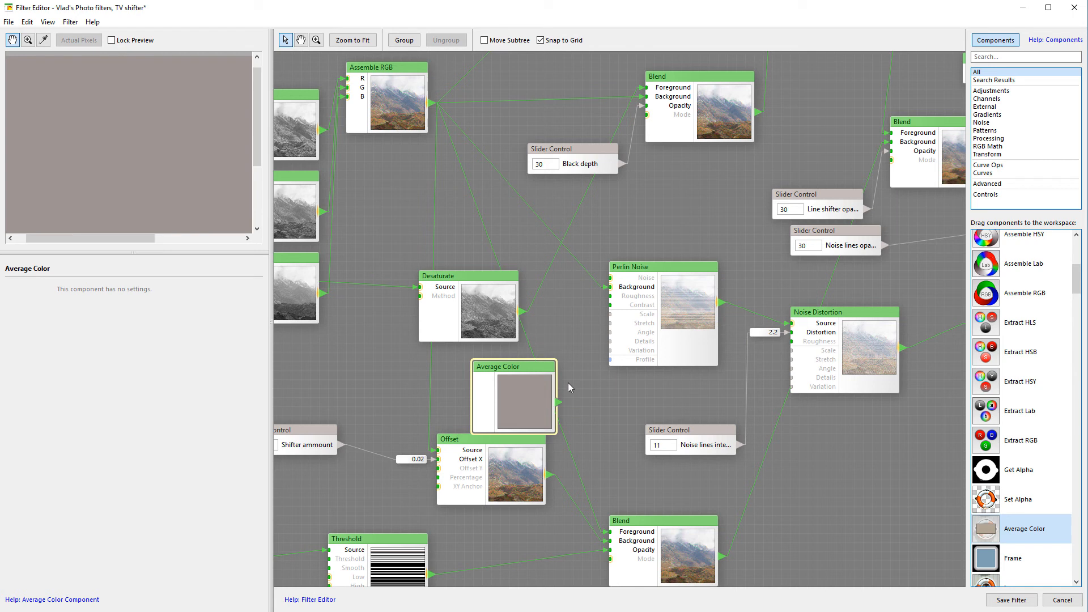
drag(563, 404, 611, 278)
click(682, 301)
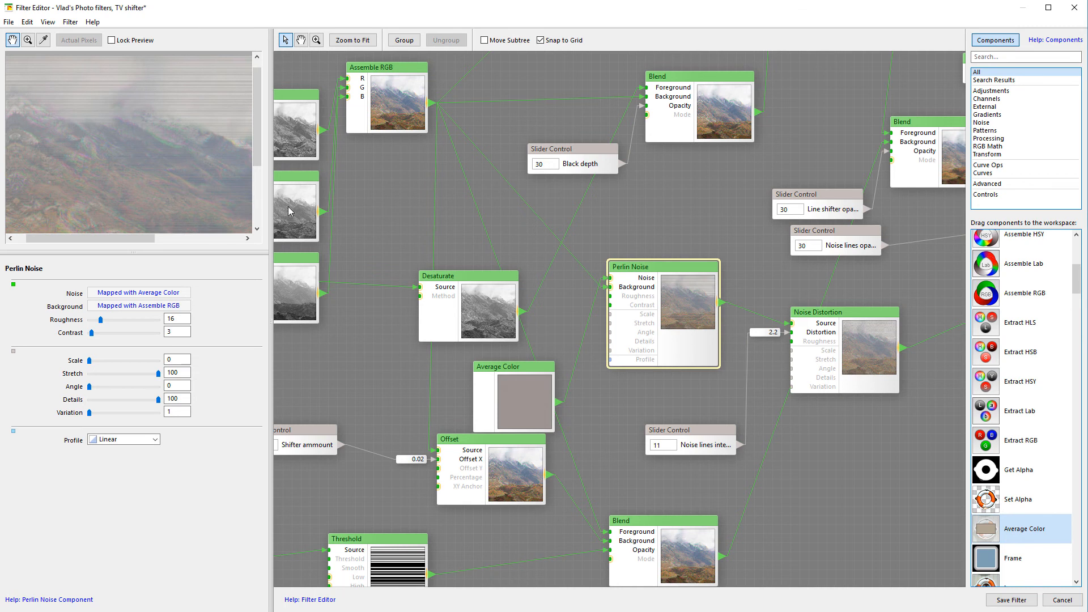
Step: Check the Noise Distortion output with the averaged noise color, then delete the Average Color component
drag(834, 440, 689, 461)
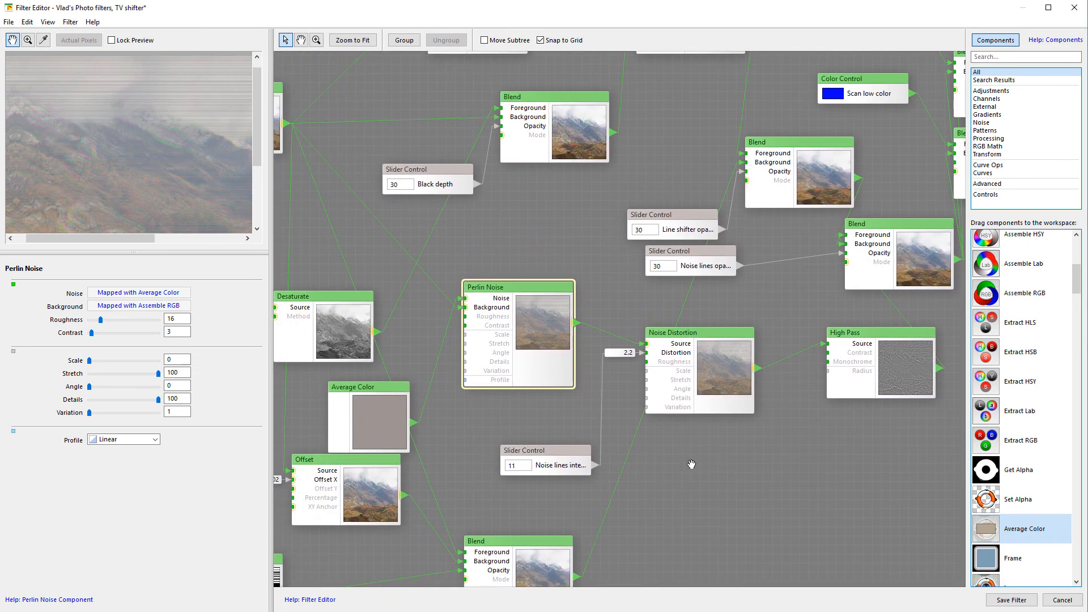
click(710, 386)
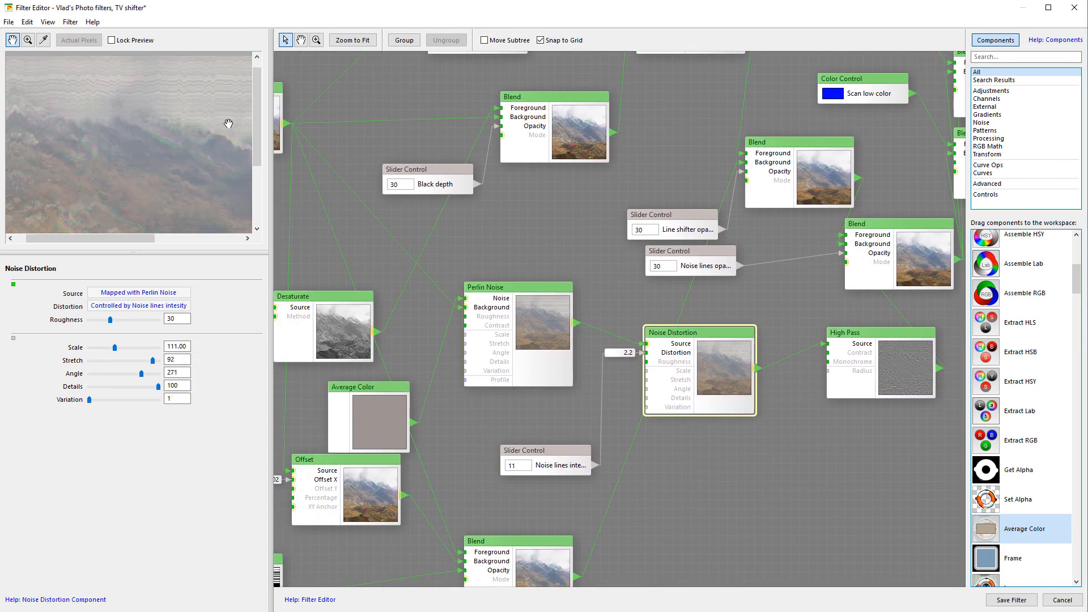
click(382, 402)
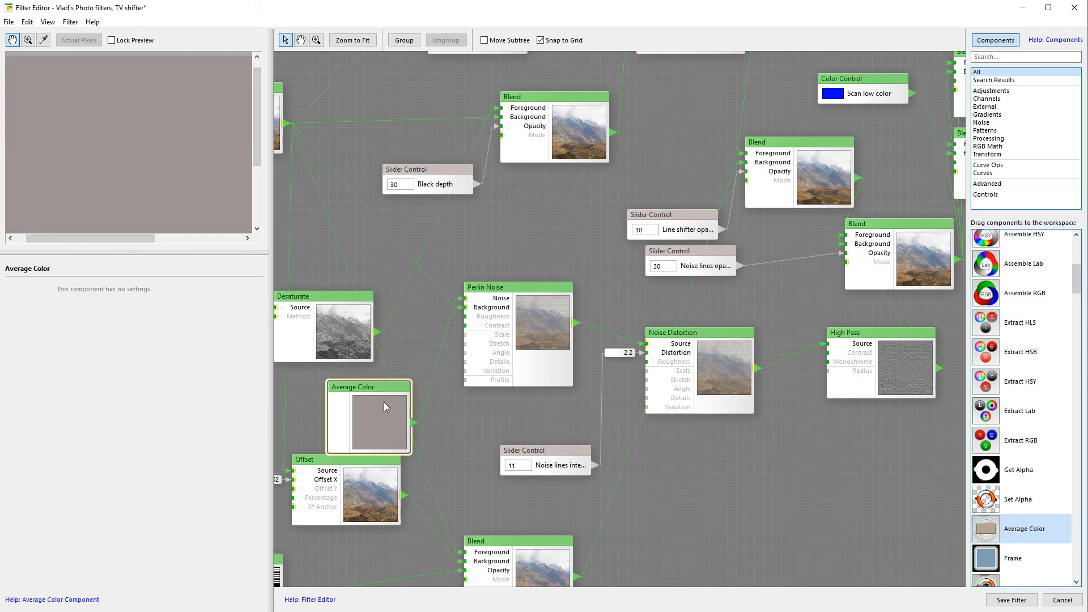
key(Delete)
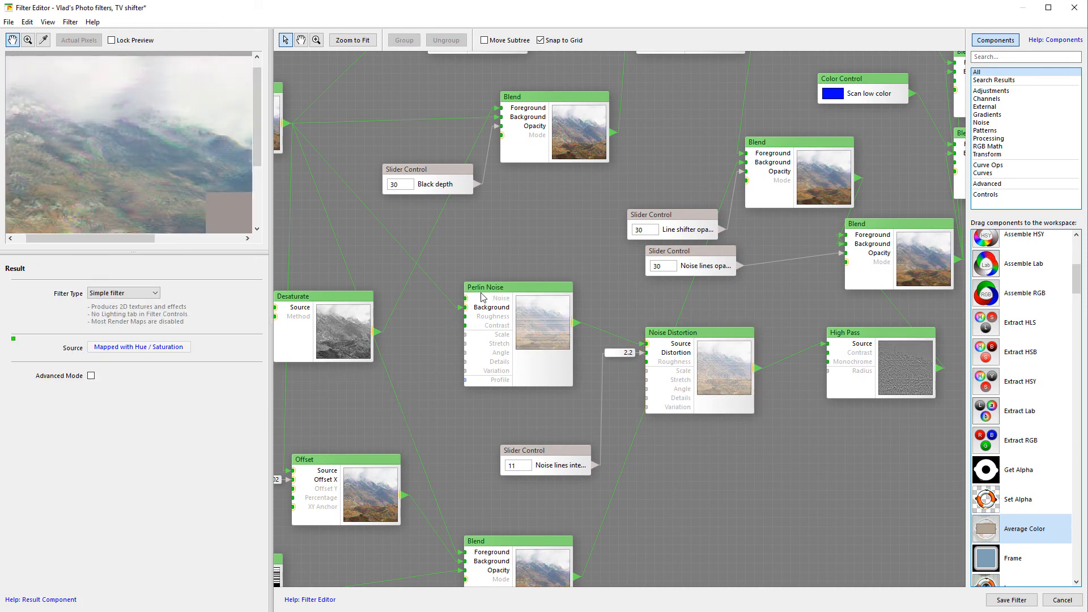
Step: Nudge the Noise Distortion component down and compare its preview and settings with those of Perlin Noise
click(538, 320)
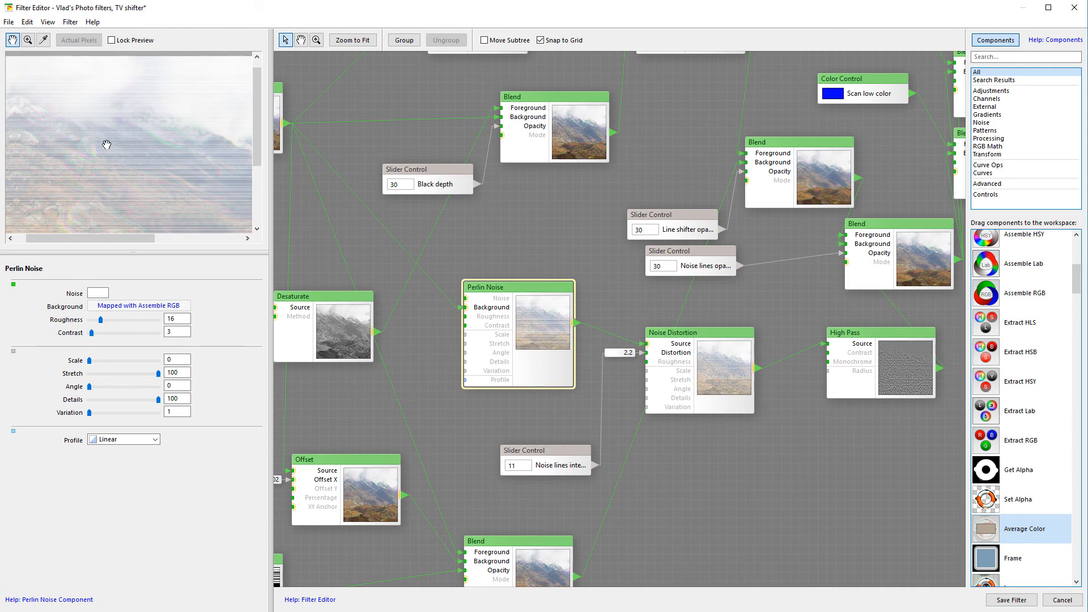
drag(738, 414, 652, 346)
drag(628, 292, 631, 300)
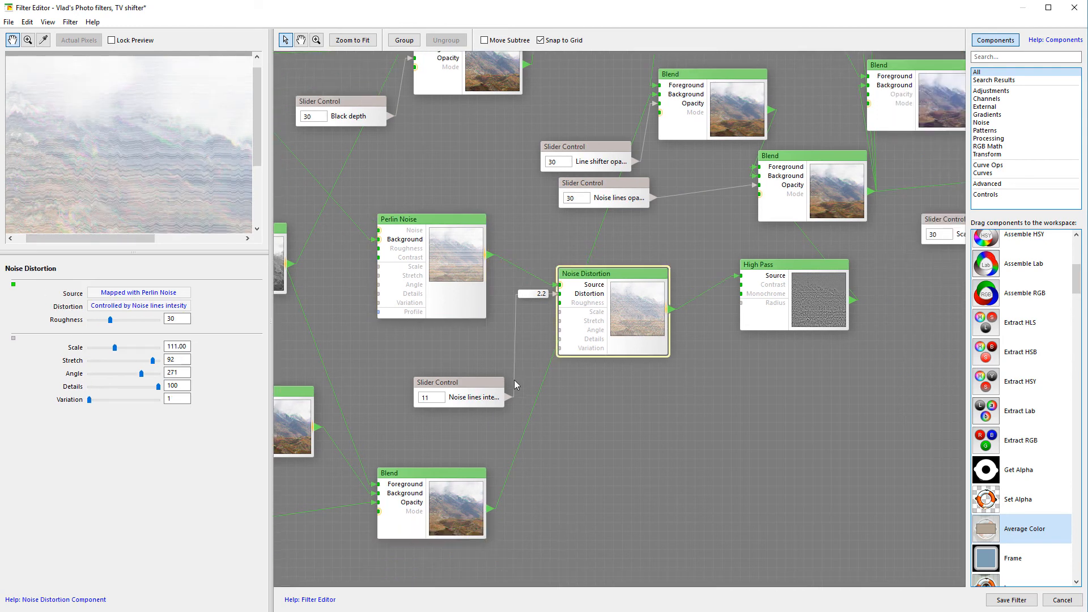
click(464, 253)
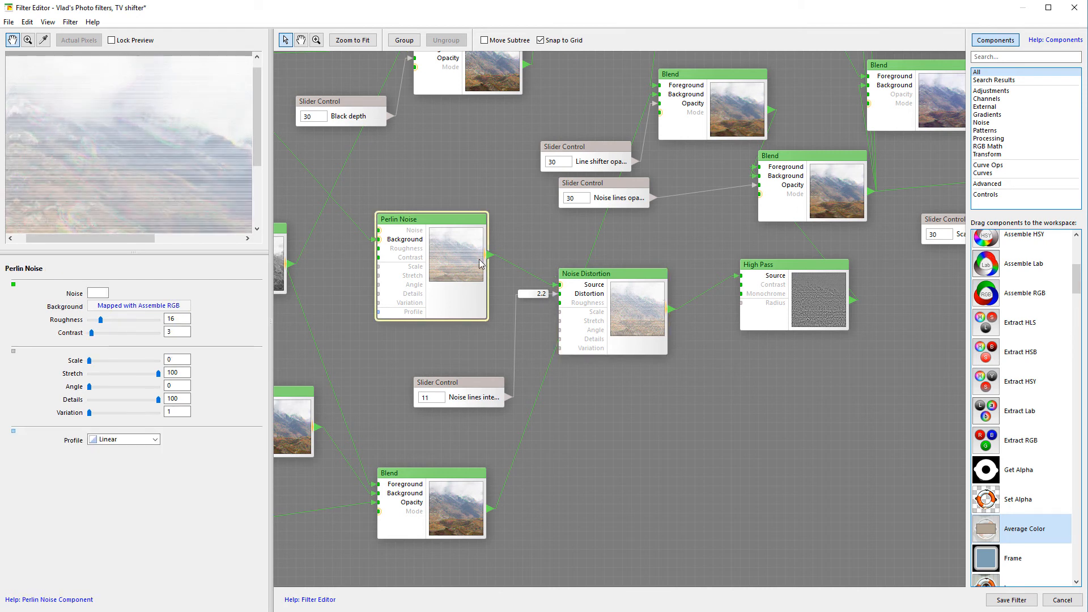
click(644, 297)
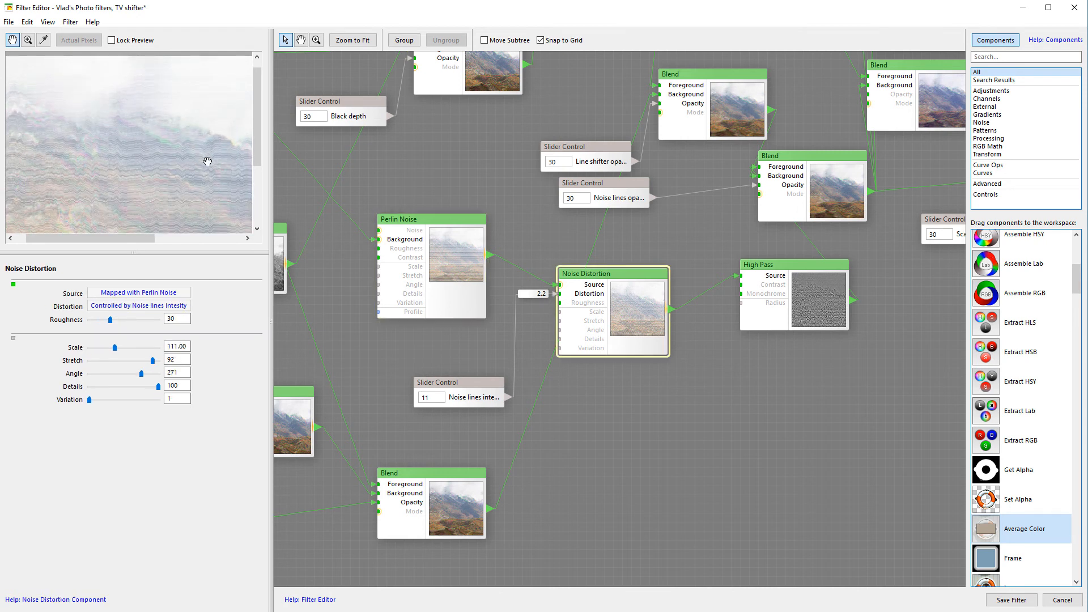
Step: Examine the noise lines intensity slider control, its remapper range, and the Noise Distortion component it drives
click(480, 392)
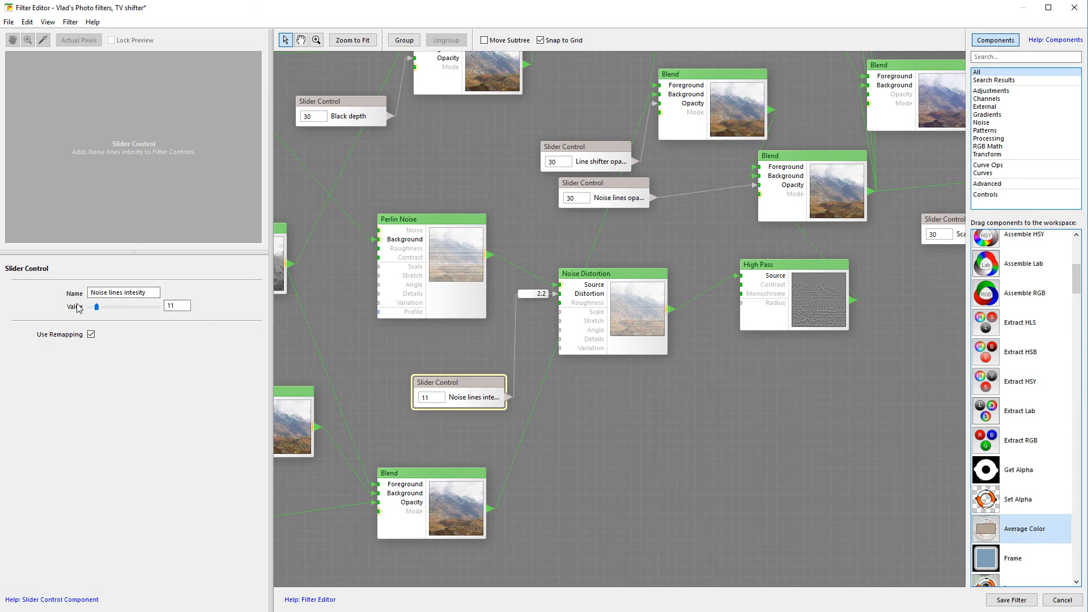
click(534, 295)
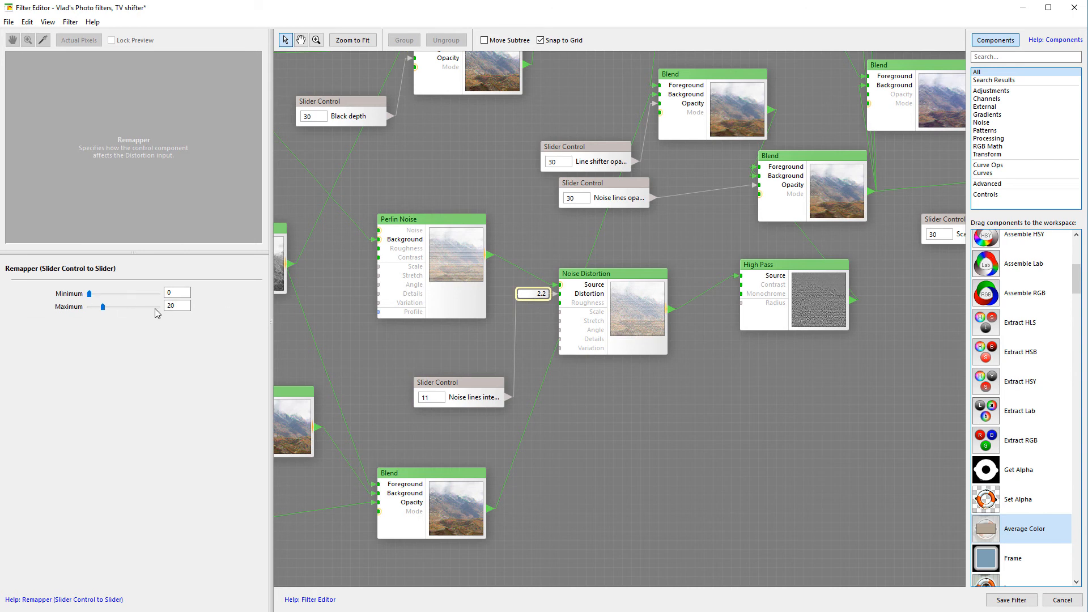
click(633, 320)
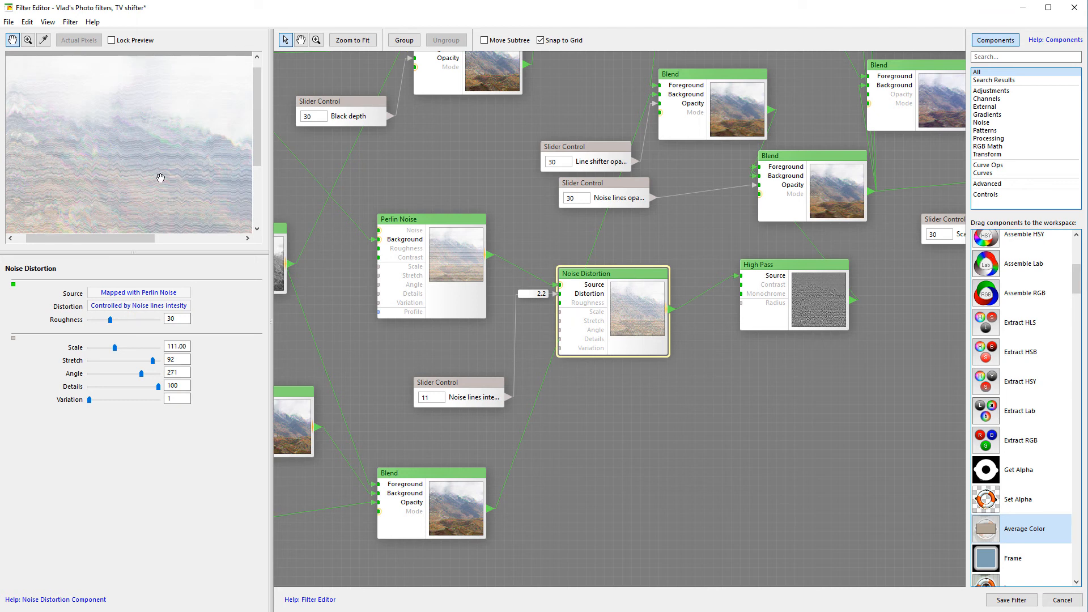
Step: Move the High Pass component closer to Noise Distortion and examine its settings and line pattern in the preview
drag(746, 341, 567, 413)
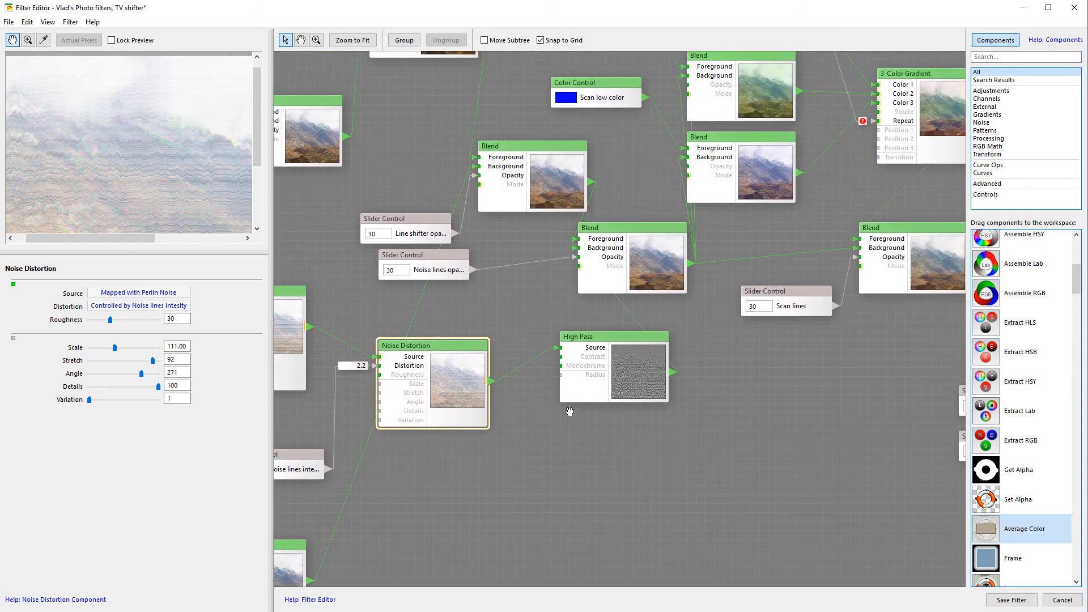
drag(651, 340, 636, 353)
drag(106, 129, 143, 122)
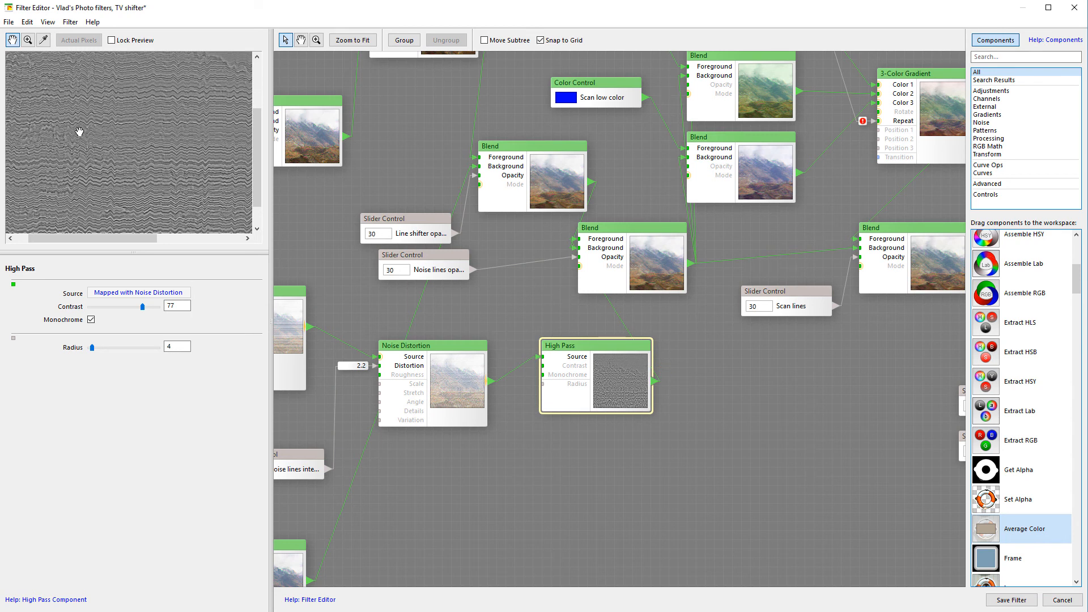
drag(79, 132, 124, 167)
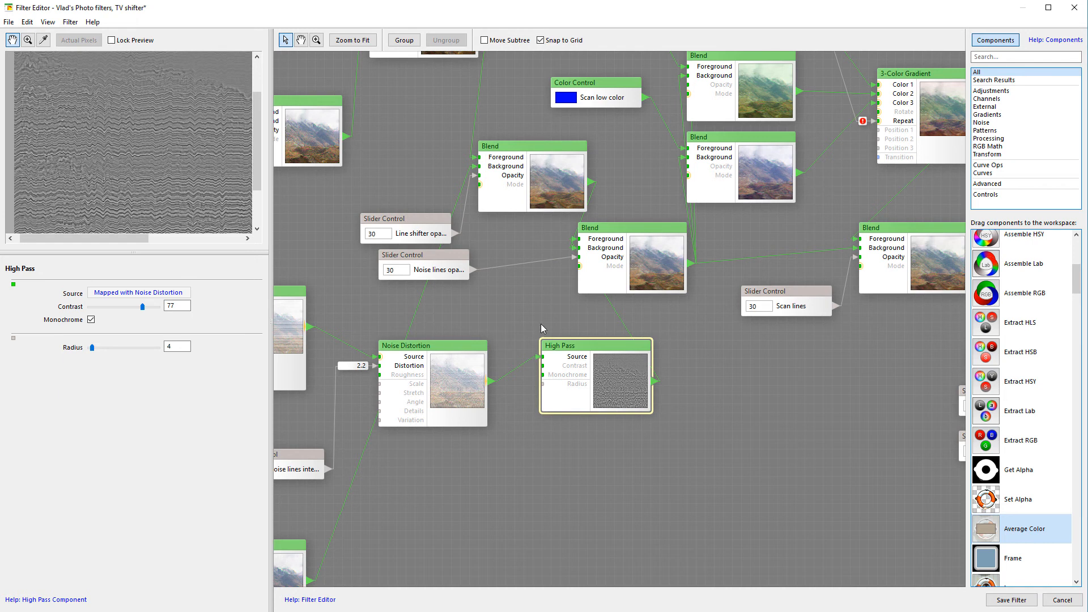
Step: Move the Noise lines opacity Blend right and the Line shifter opacity Blend slightly down, inspecting their mappings and blend modes
drag(628, 247, 671, 257)
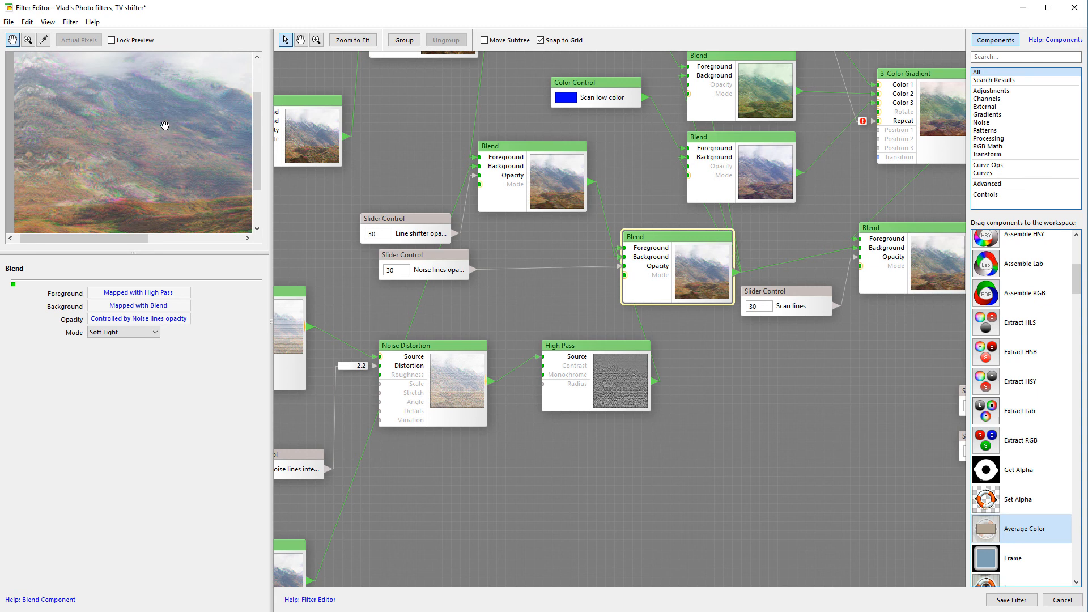
drag(179, 110, 160, 155)
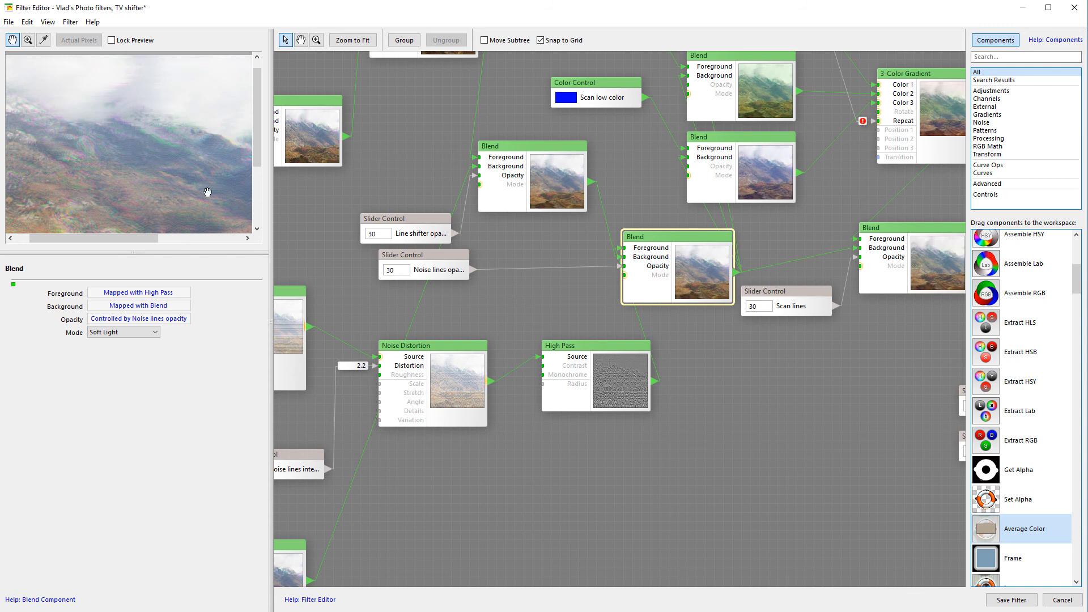
mouse_move(532, 146)
mouse_down()
mouse_move(559, 140)
mouse_move(532, 155)
mouse_up()
drag(496, 247, 527, 314)
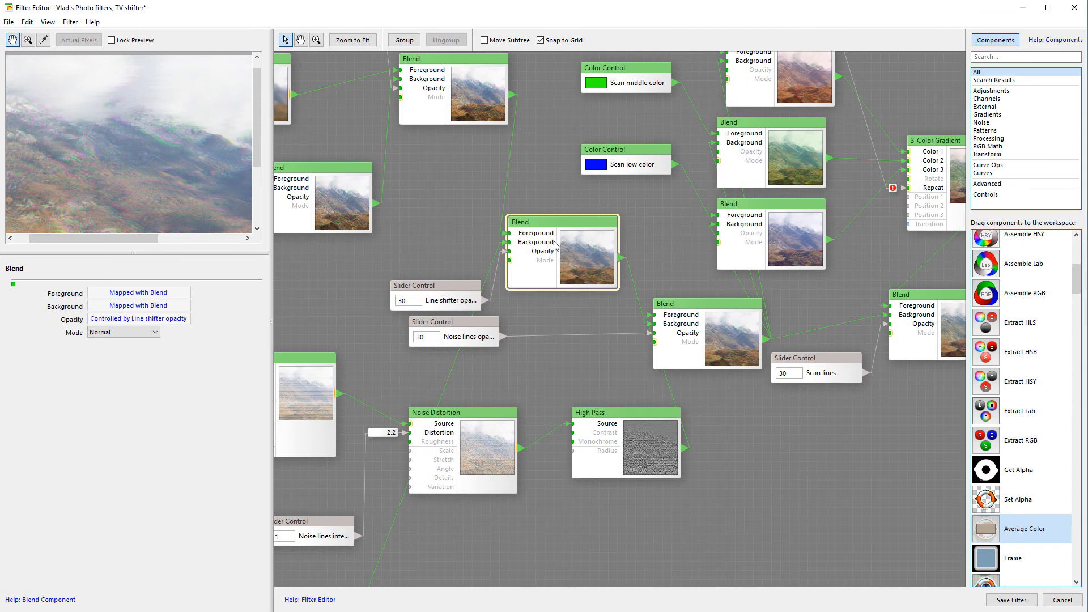
Step: Move the Line shifter opacity slider control away from the Noise lines opacity slider and trace its Blend back to the Light bloom Blend
drag(587, 339, 708, 219)
drag(731, 316, 668, 513)
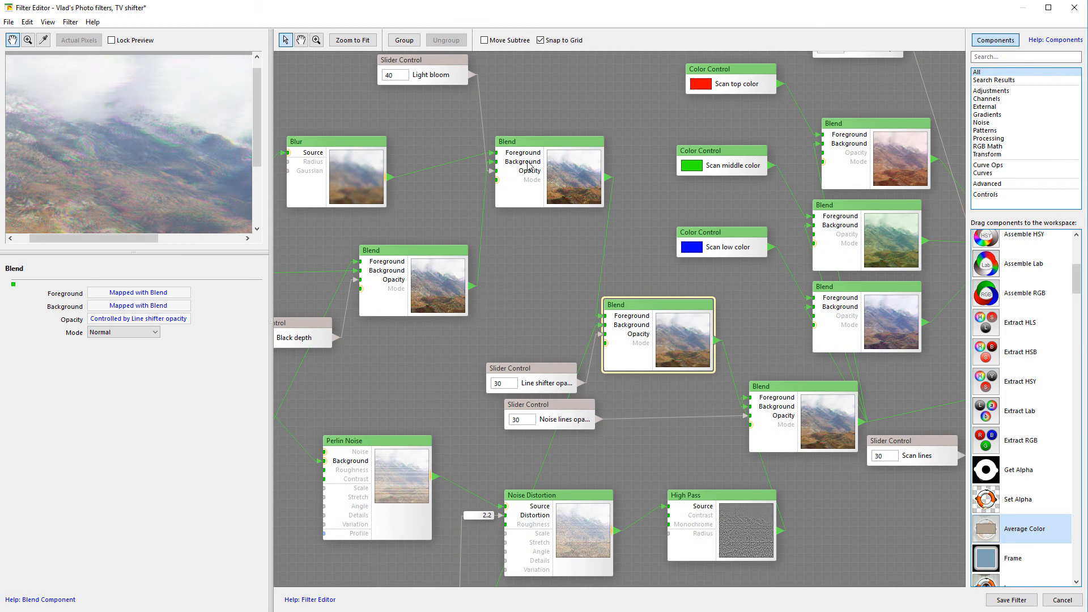
drag(680, 395, 578, 326)
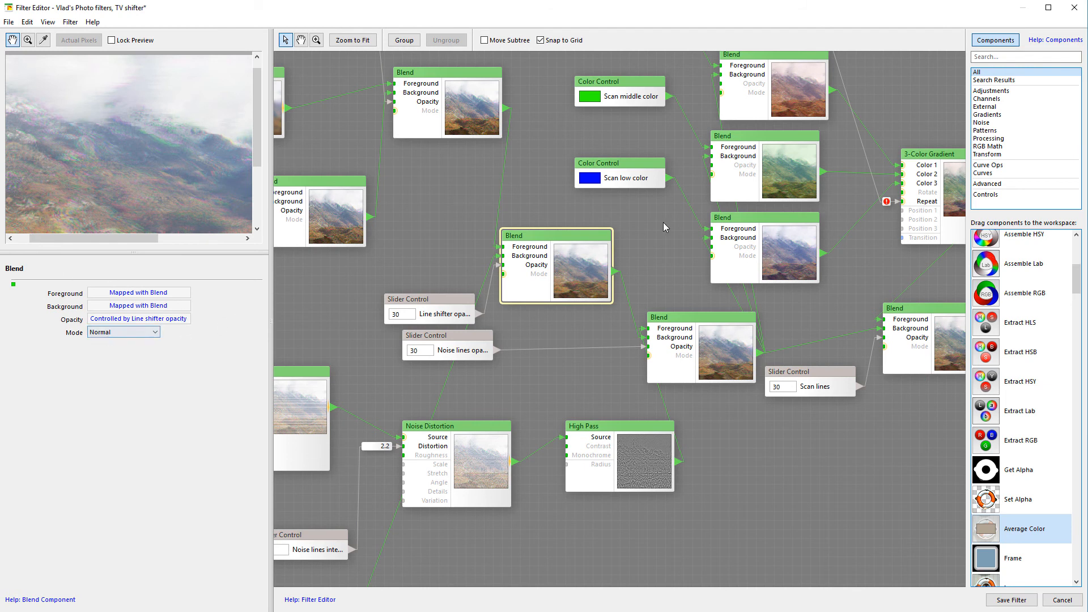
drag(444, 302, 380, 283)
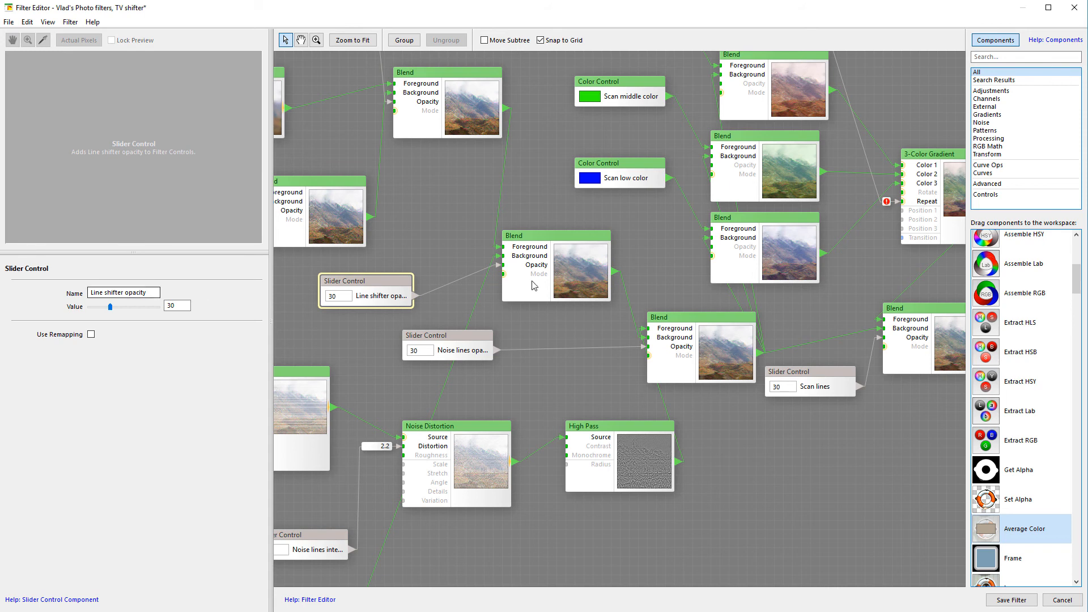
drag(434, 116, 596, 234)
click(607, 196)
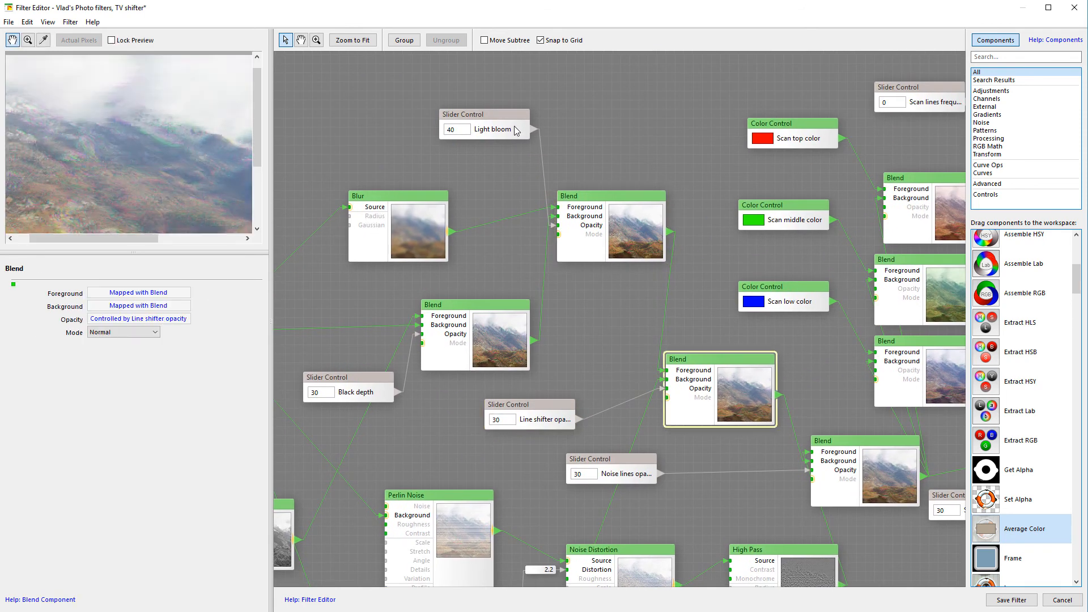
Step: Examine the Noise lines opacity Blend's mappings and trace its output through the three scan color Blends to the 3-Color Gradient
drag(711, 445, 581, 288)
click(740, 301)
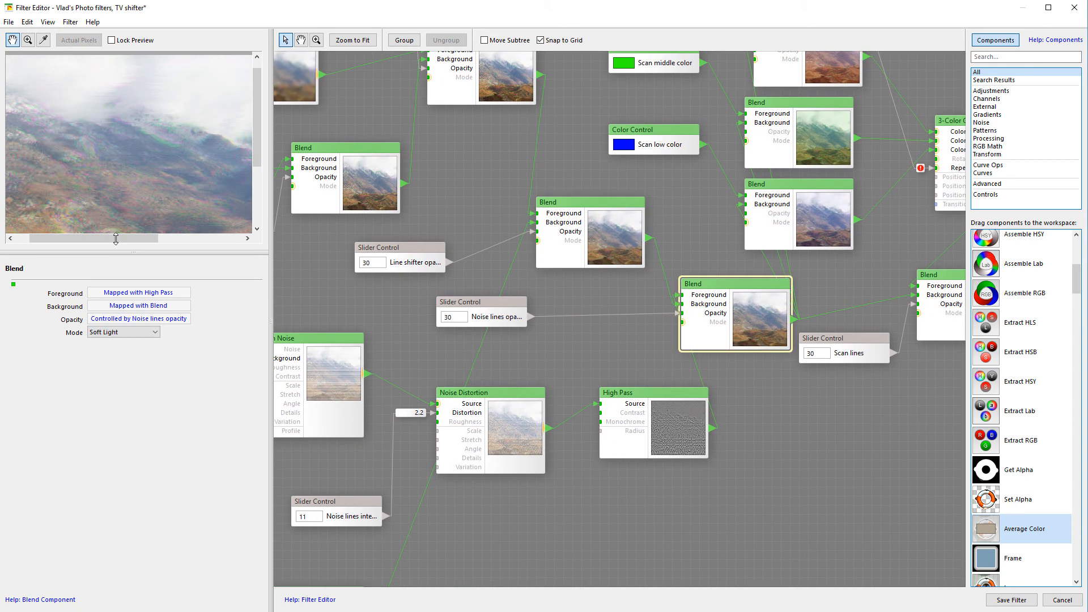
drag(547, 333, 430, 401)
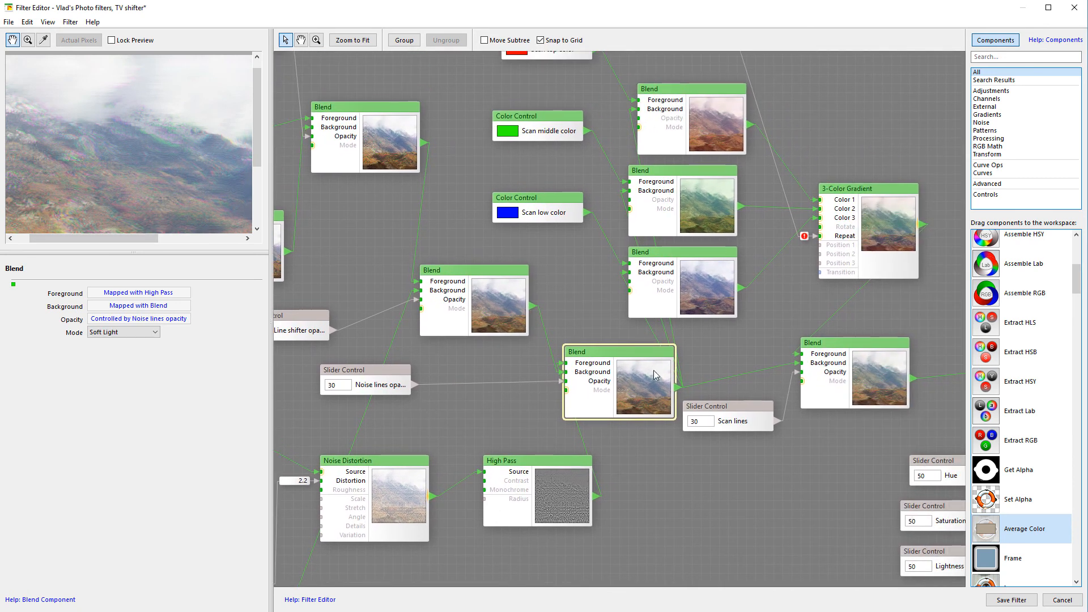
drag(683, 467, 573, 516)
drag(510, 392, 441, 403)
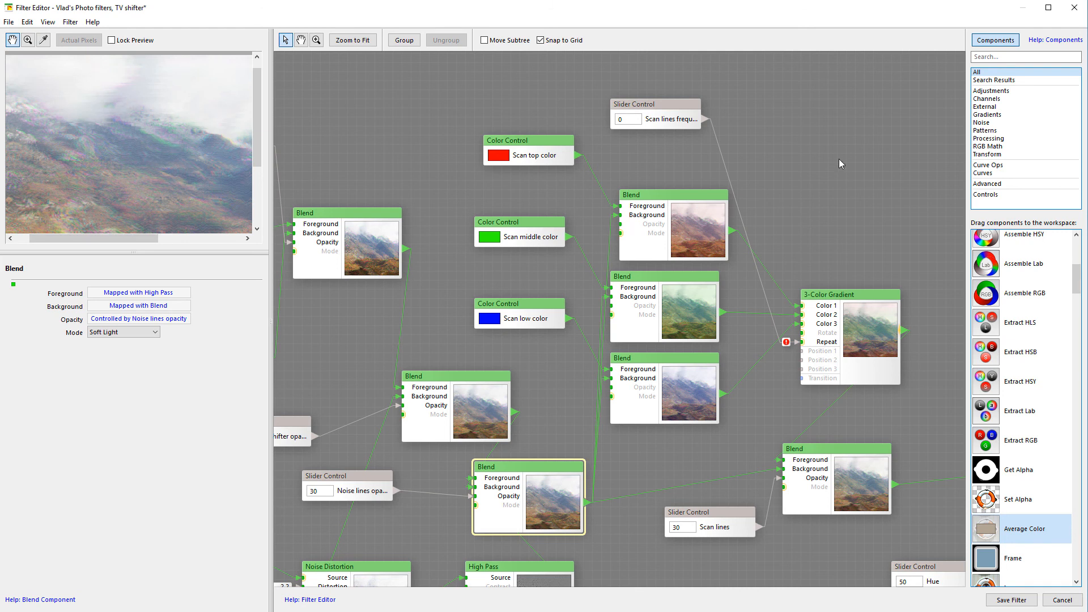
drag(907, 229, 857, 172)
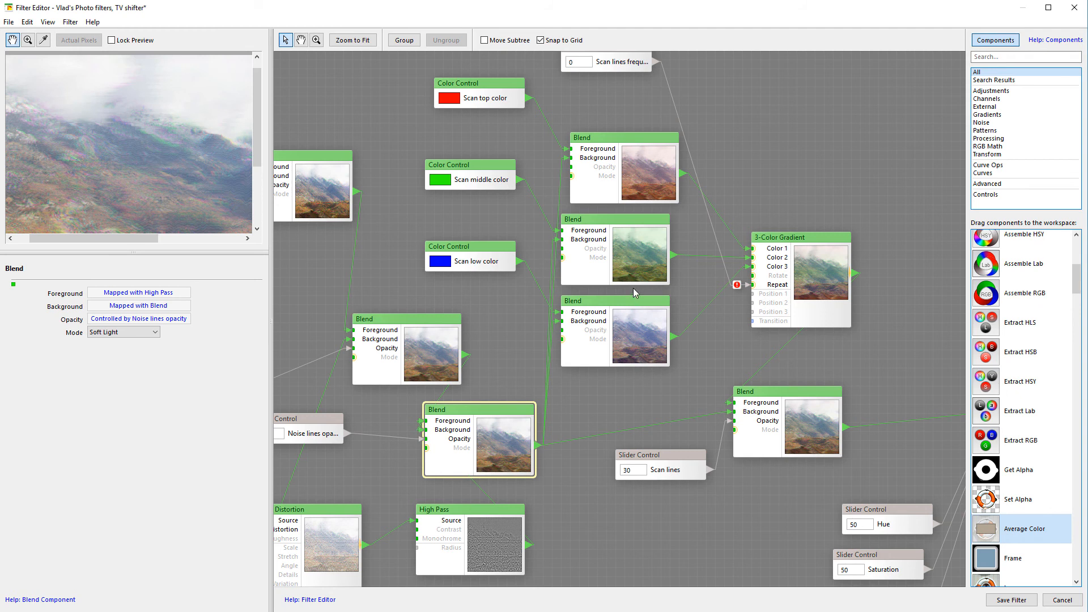
drag(730, 161, 674, 177)
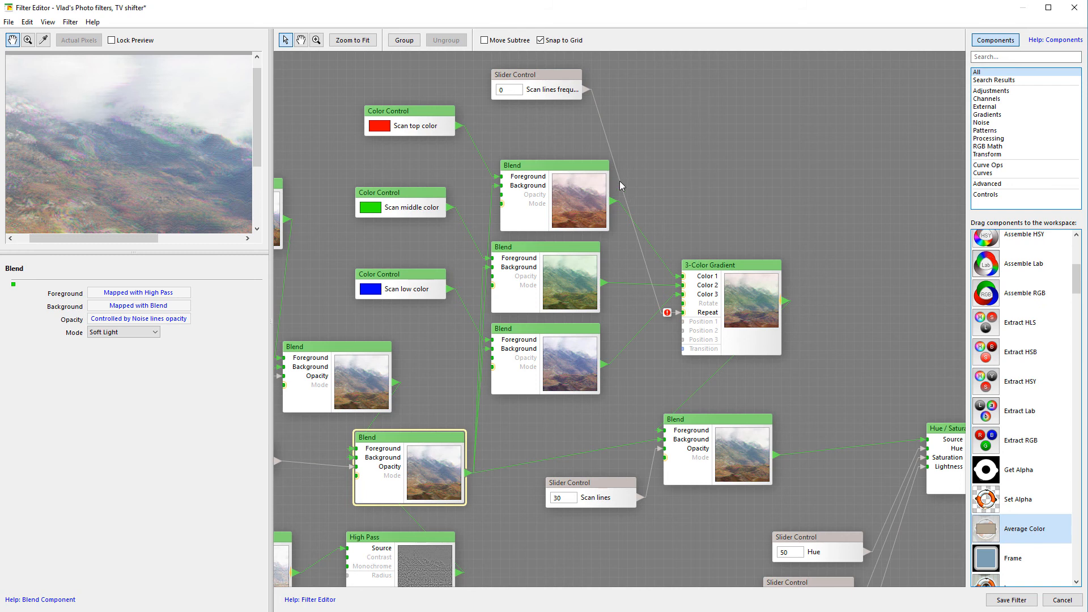
Step: Align the three scan color Blends vertically and compare their color control mappings, opacity and blend mode
drag(550, 170, 541, 161)
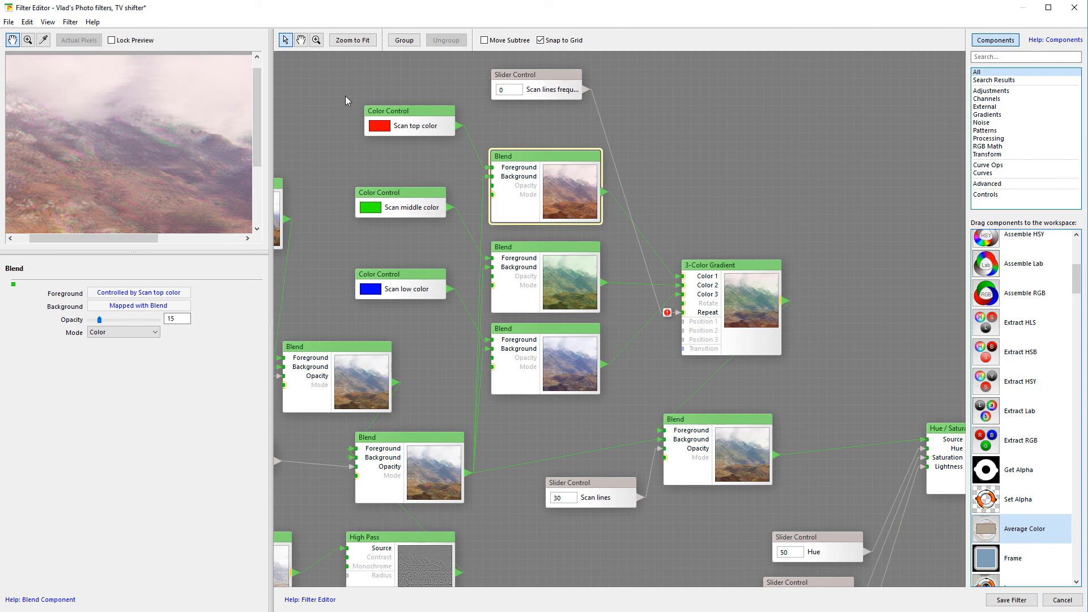
mouse_move(555, 251)
mouse_down()
mouse_move(562, 240)
mouse_move(565, 252)
mouse_up()
click(554, 167)
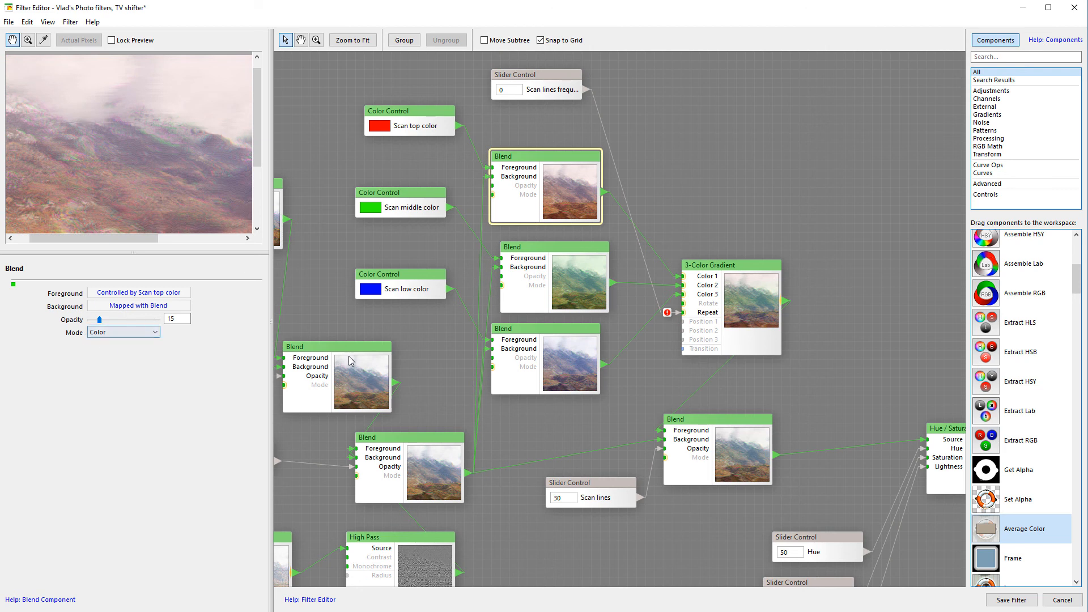
click(563, 267)
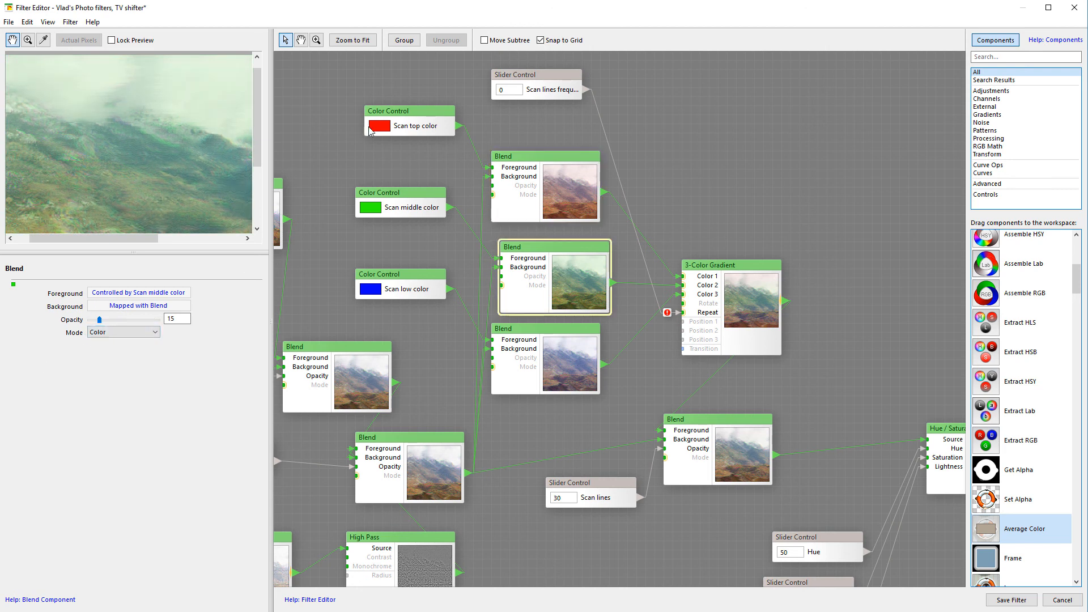
click(555, 160)
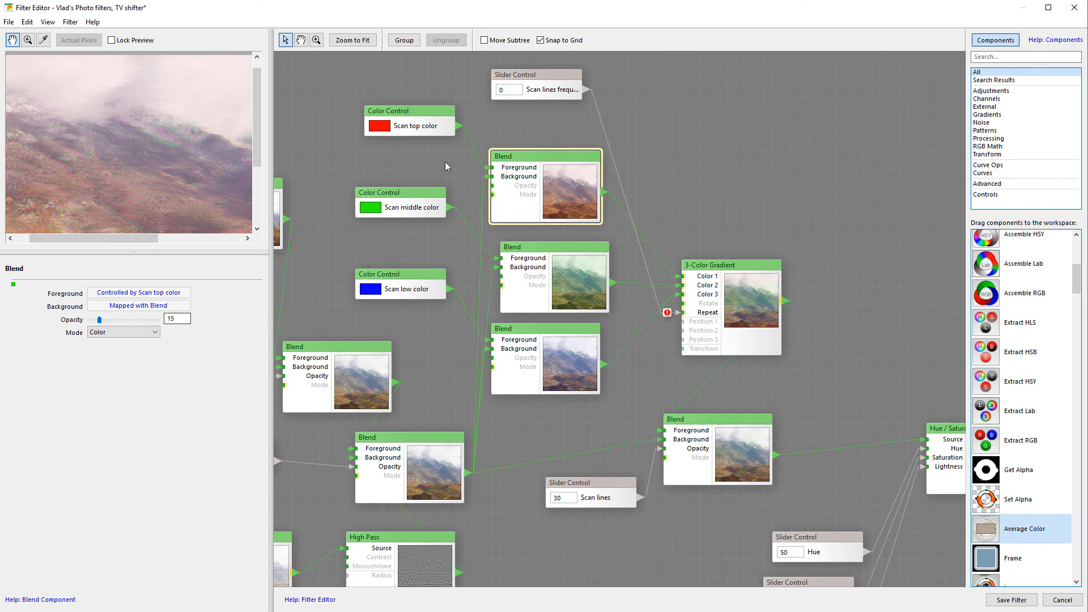
click(534, 265)
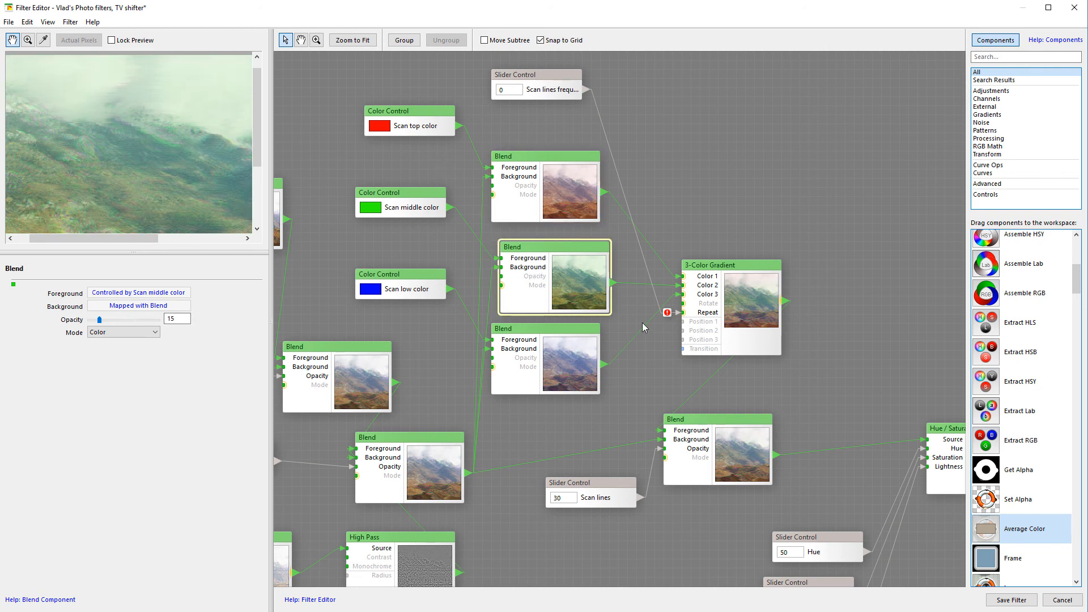
click(566, 368)
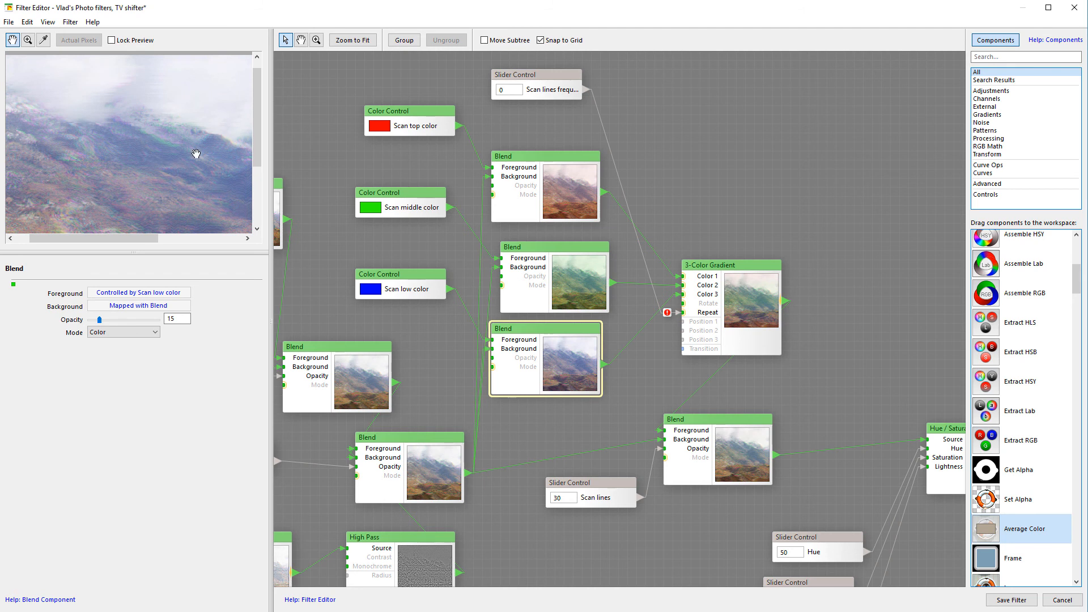
drag(563, 249, 549, 249)
Step: Move the 3-Color Gradient component slightly up and examine its color mappings and rotation with the whole image in the preview
drag(872, 184, 802, 171)
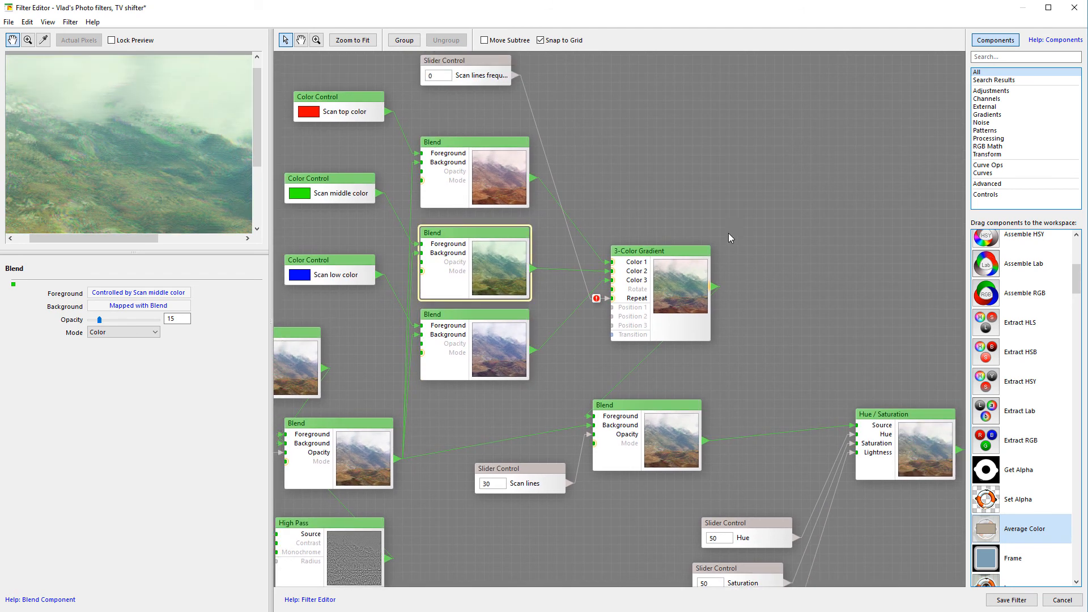
drag(698, 256, 719, 238)
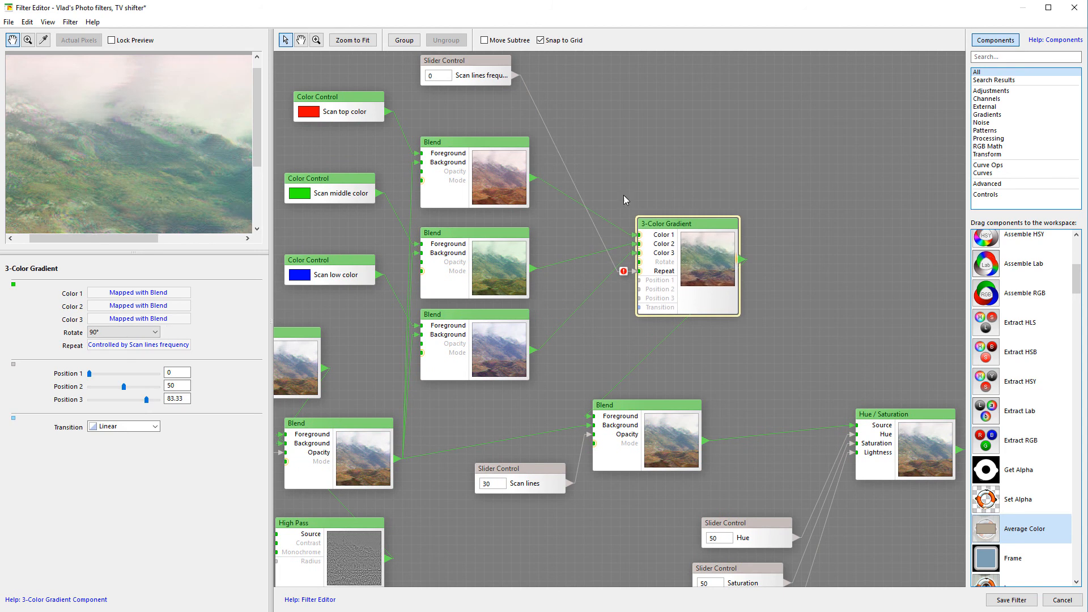
scroll(178, 170, down, 1)
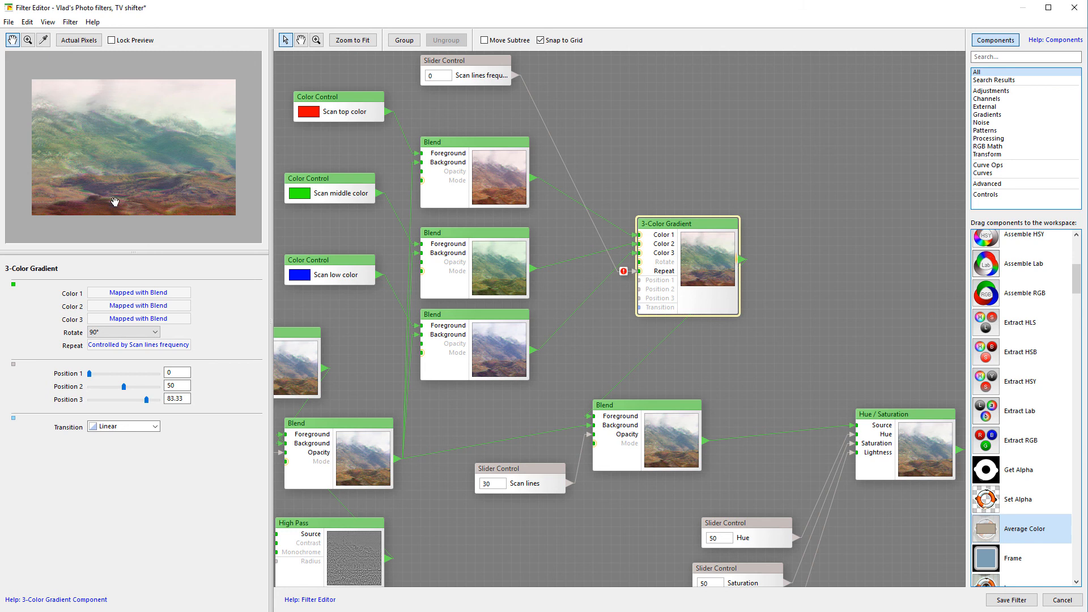
scroll(680, 238, up, 1)
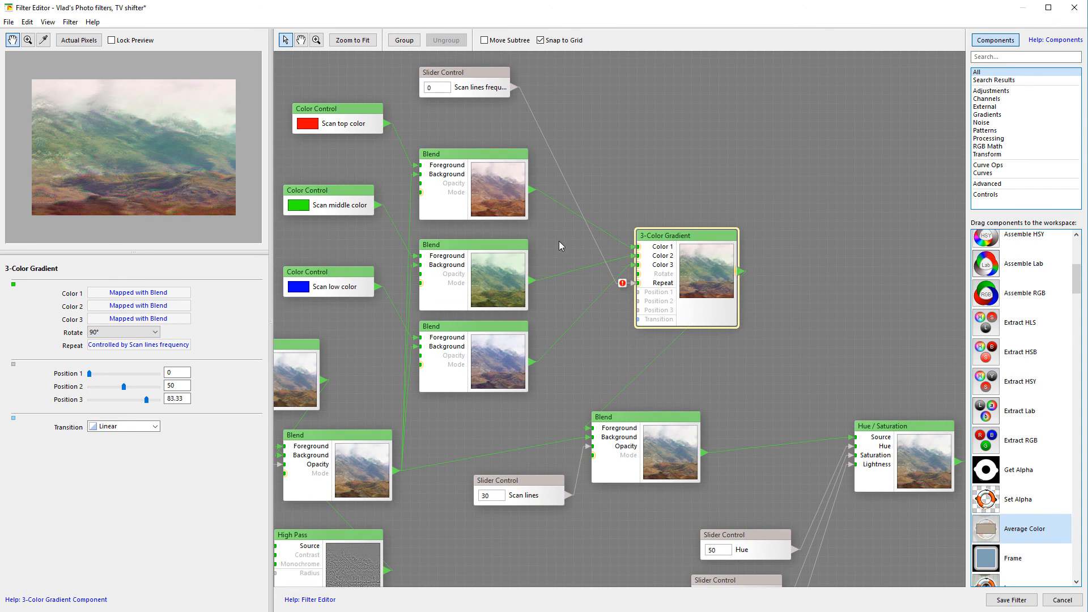
drag(694, 235, 667, 227)
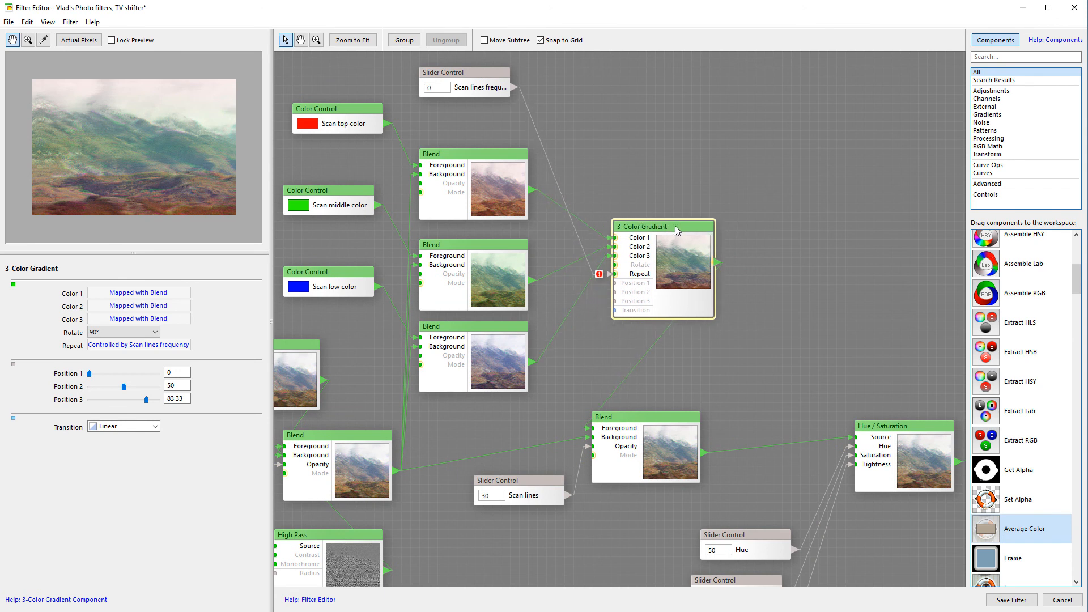
Step: Test a Scan lines frequency of 9 with the preview locked to the 3-Color Gradient, then restore 0 and unlock the preview
click(475, 86)
click(667, 259)
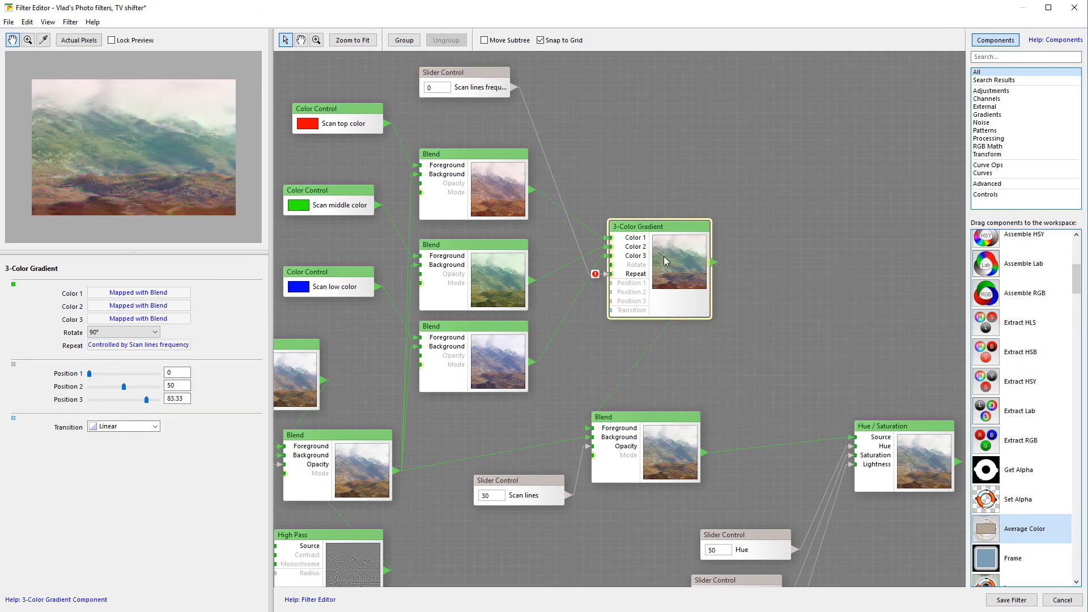
right_click(664, 256)
click(717, 330)
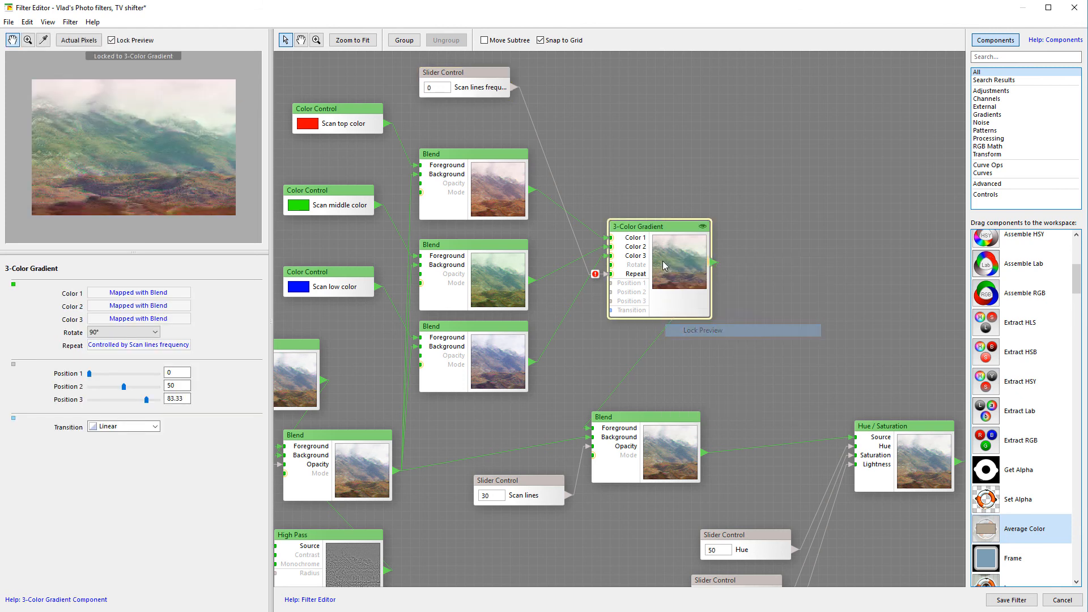
click(487, 82)
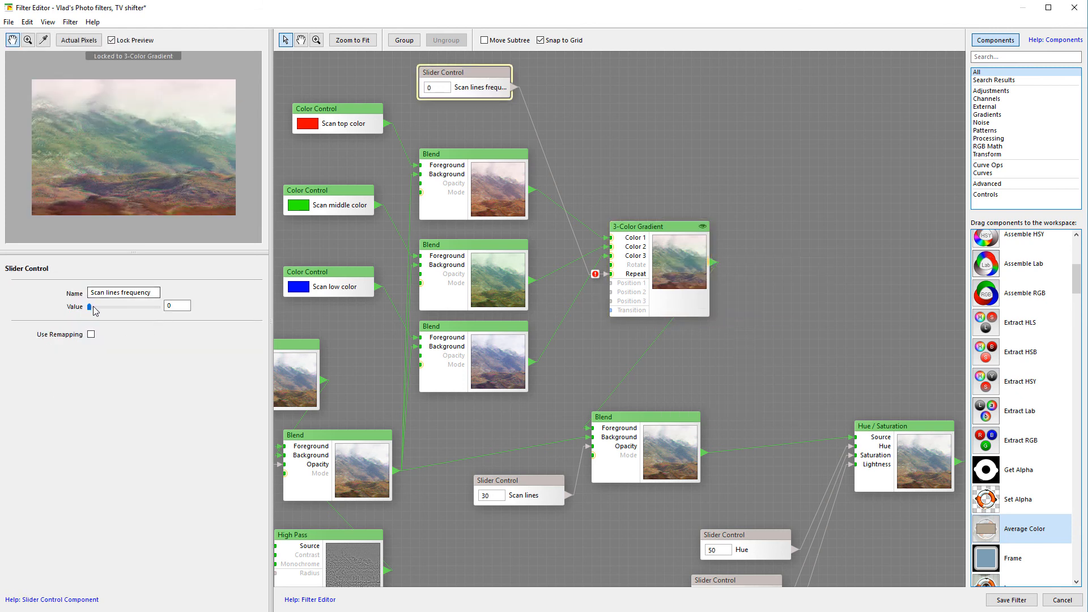
drag(89, 307, 92, 307)
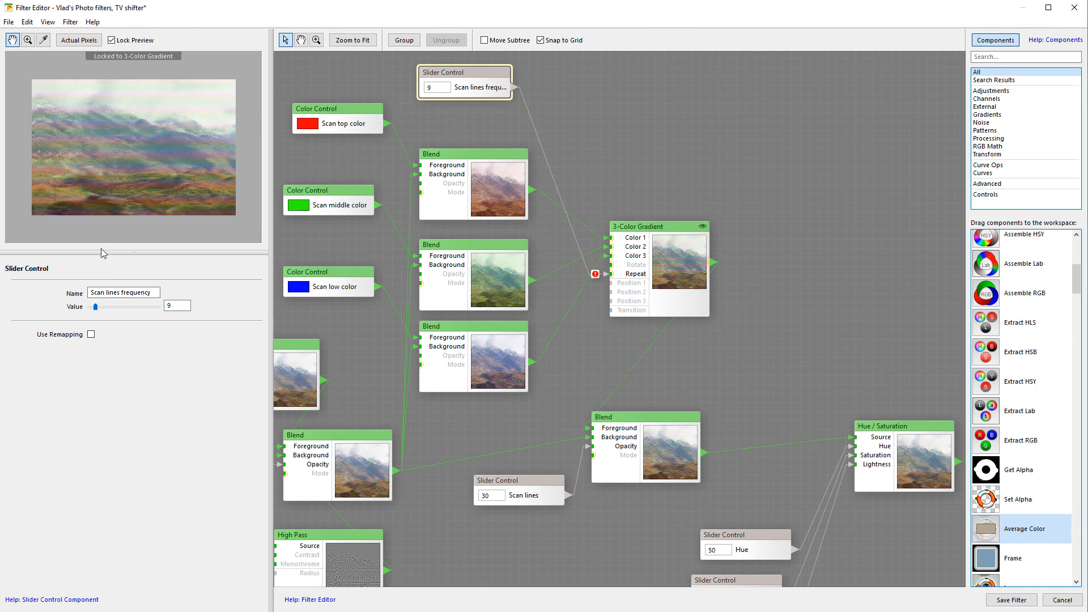
mouse_move(96, 307)
mouse_down()
mouse_move(116, 308)
mouse_move(89, 310)
mouse_up()
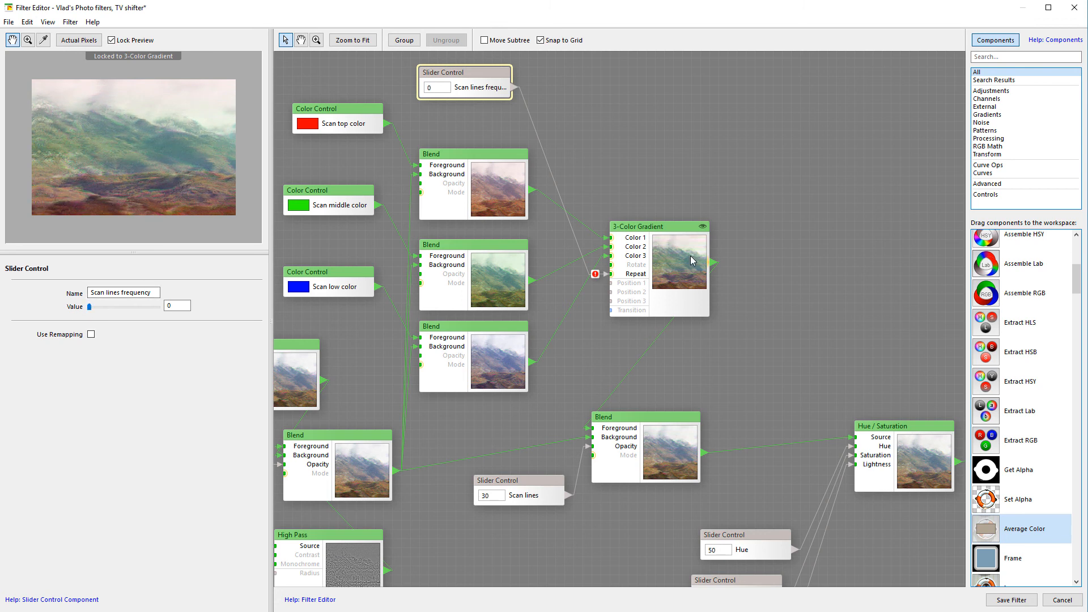
drag(689, 216, 654, 138)
right_click(637, 163)
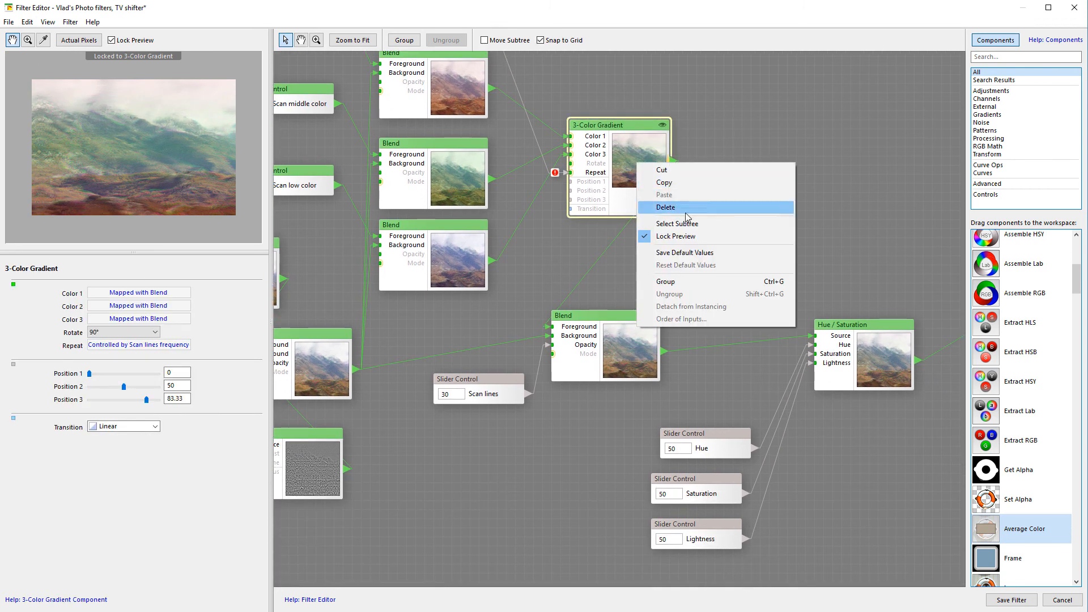
click(686, 236)
Step: Move the Scan lines Blend right and up, and compare its result with the Noise lines opacity Blend
drag(622, 328, 692, 299)
drag(779, 248, 802, 272)
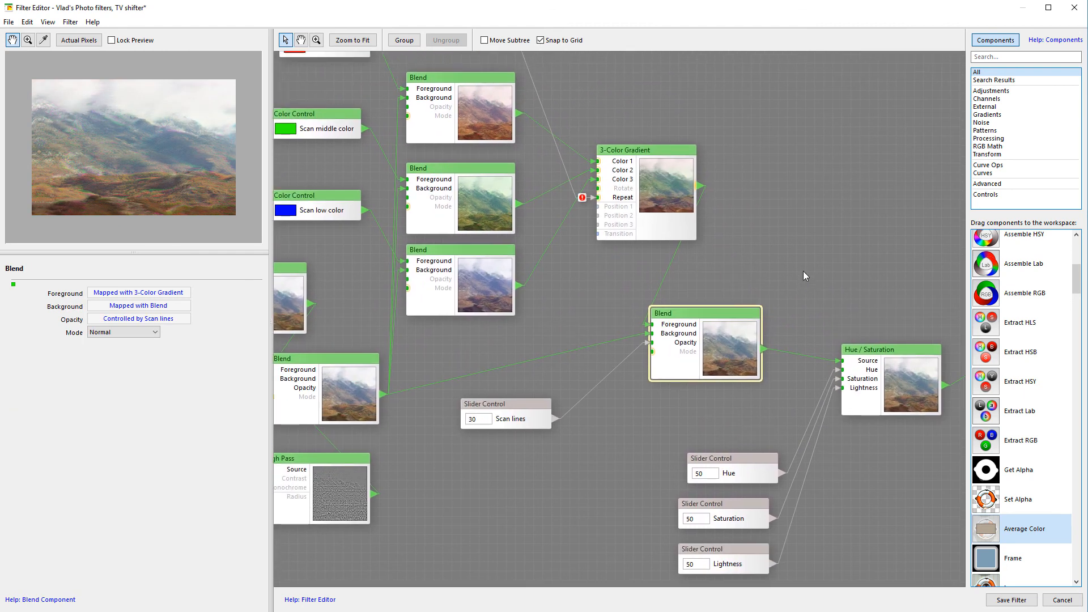
drag(859, 290, 833, 252)
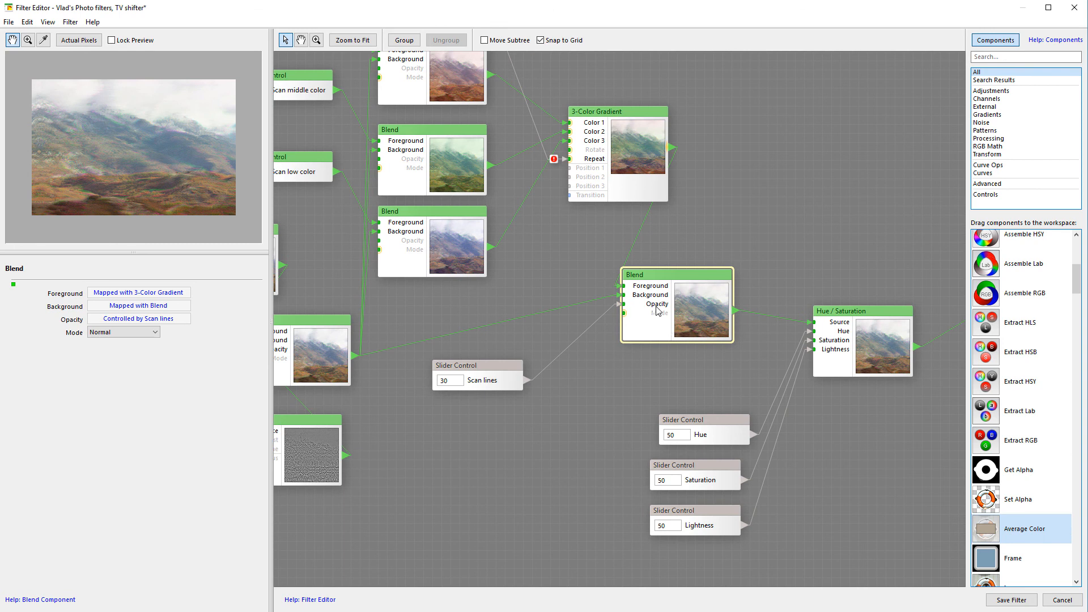
click(302, 347)
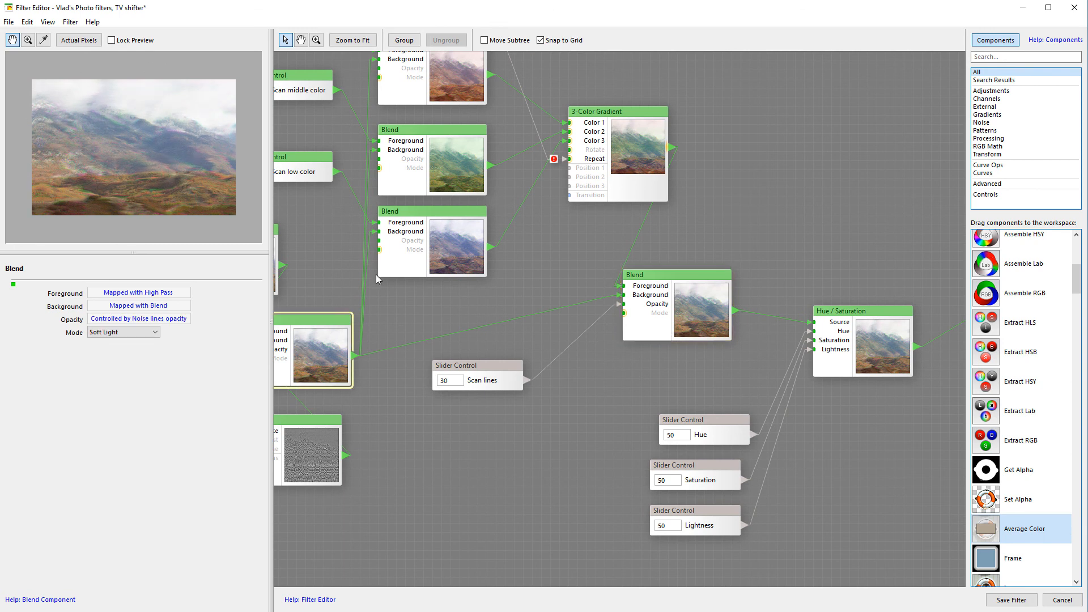
click(673, 306)
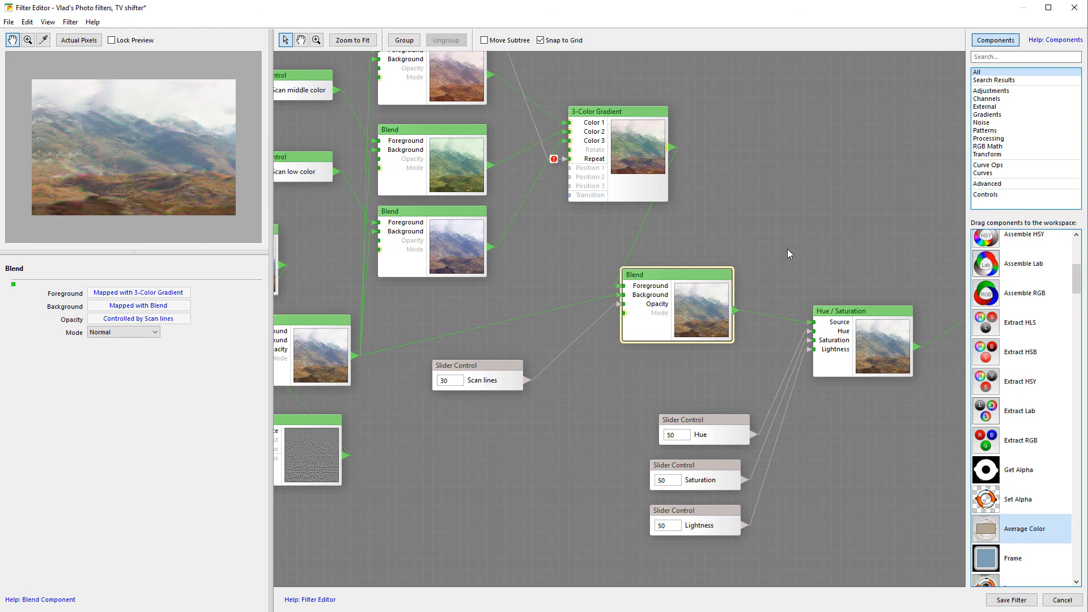
Step: Move the Hue / Saturation and Result components slightly up and examine their mappings
drag(662, 363, 331, 287)
drag(576, 231, 564, 202)
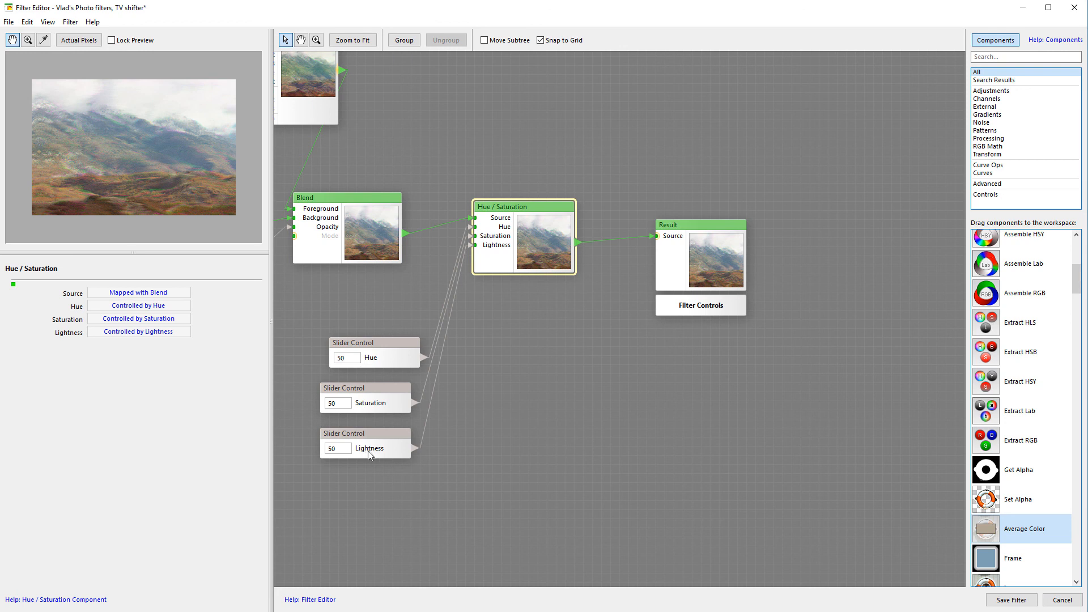
drag(525, 353, 604, 375)
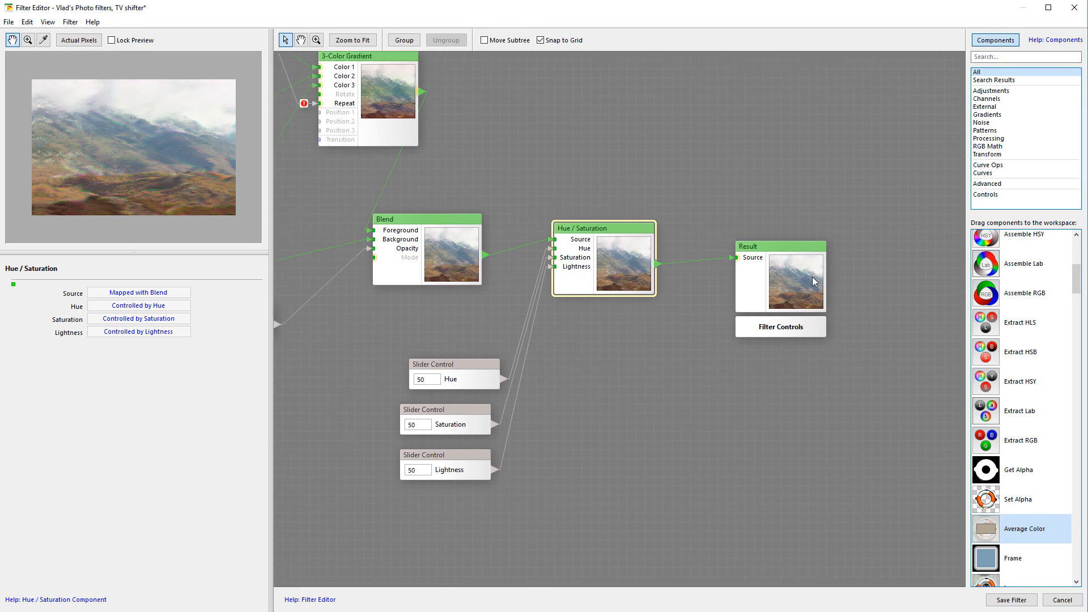
drag(804, 266, 812, 238)
drag(571, 165, 681, 204)
Step: Set the filter's order of controls to Custom and save the filter
click(54, 23)
mouse_move(69, 22)
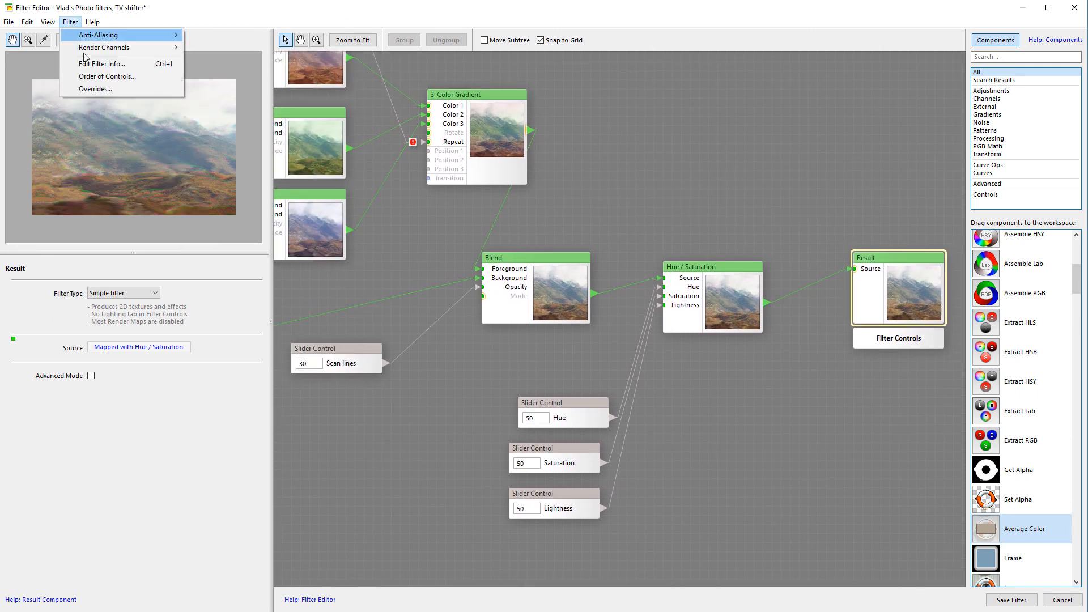
click(104, 76)
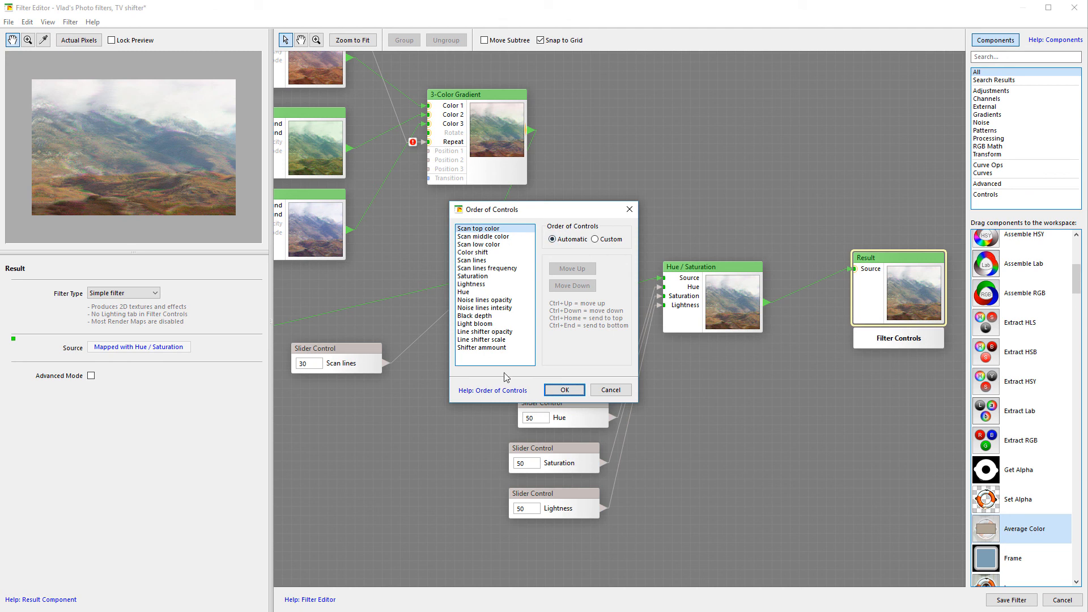
click(595, 240)
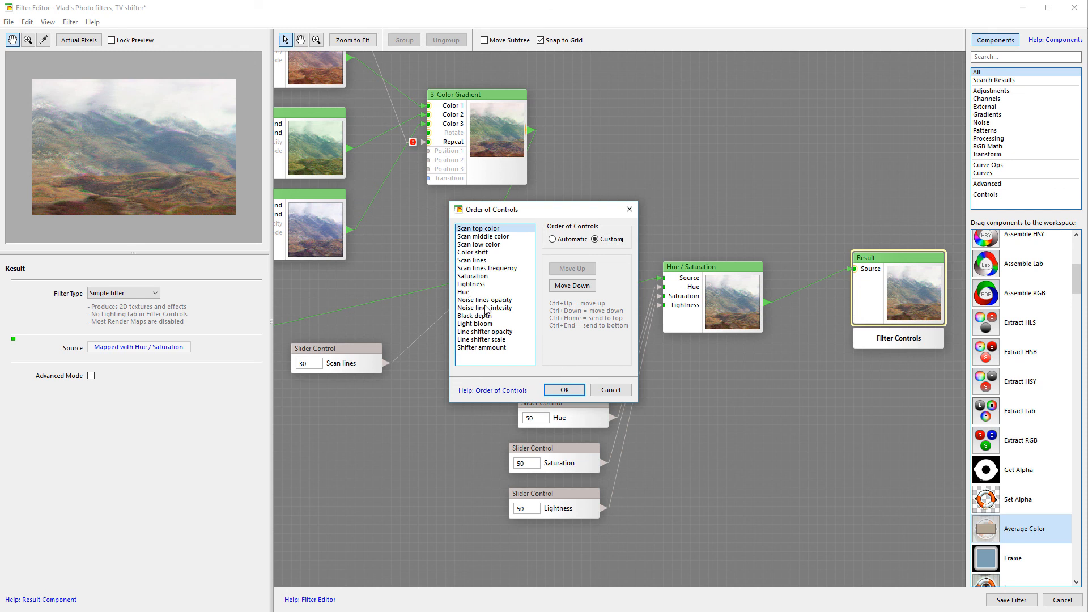
click(563, 390)
click(1012, 600)
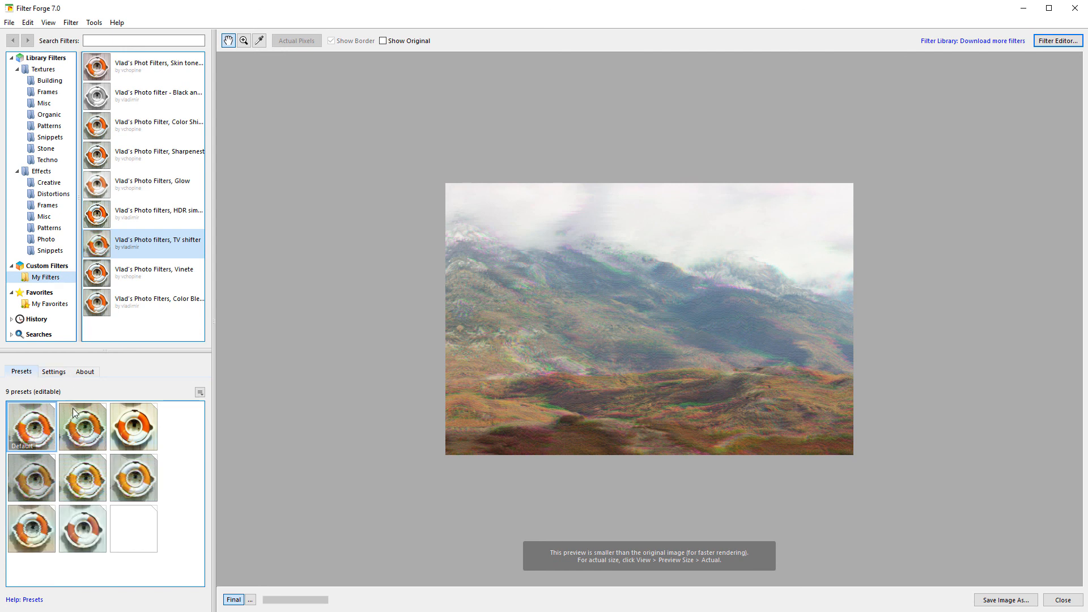
Step: Show the TV shifter filter's settings and set Color shift, Scan lines and Scan lines frequency to 0
click(51, 372)
drag(202, 412, 193, 387)
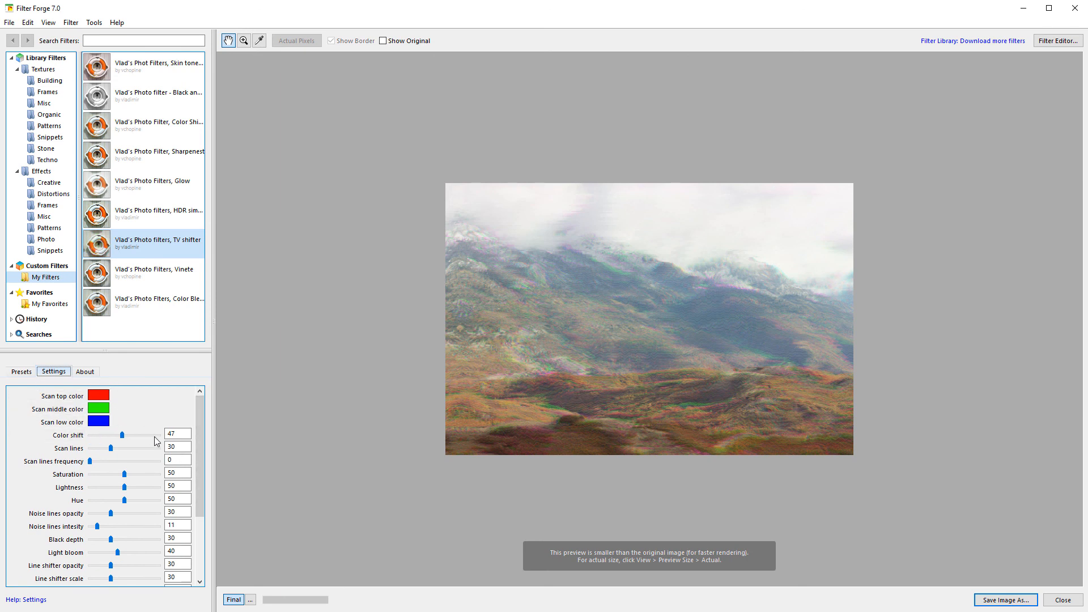
drag(122, 435, 73, 453)
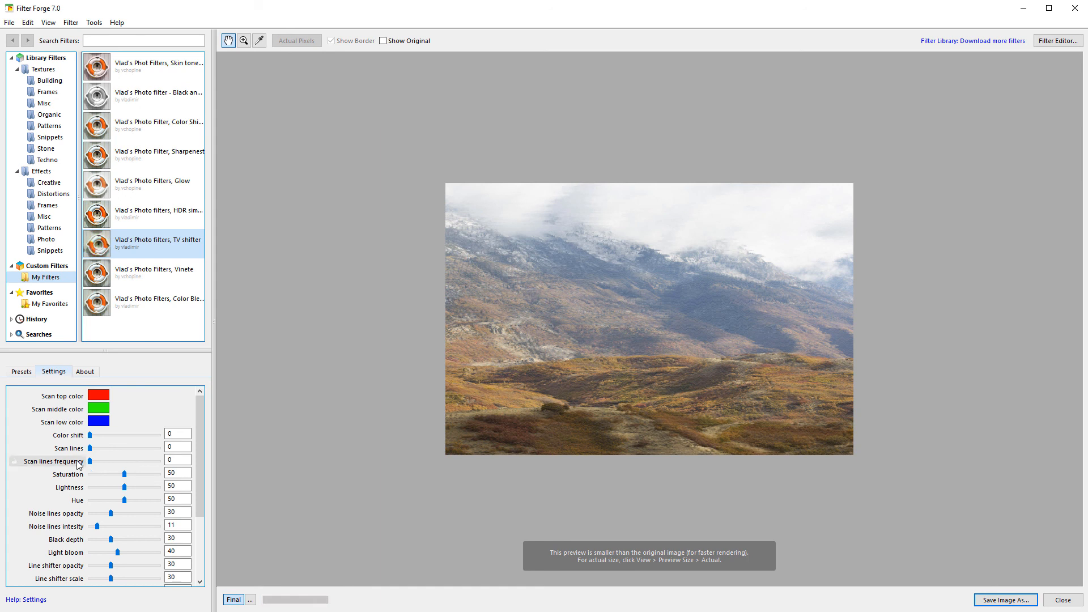
mouse_move(89, 461)
mouse_down()
mouse_move(171, 461)
mouse_move(88, 462)
mouse_up()
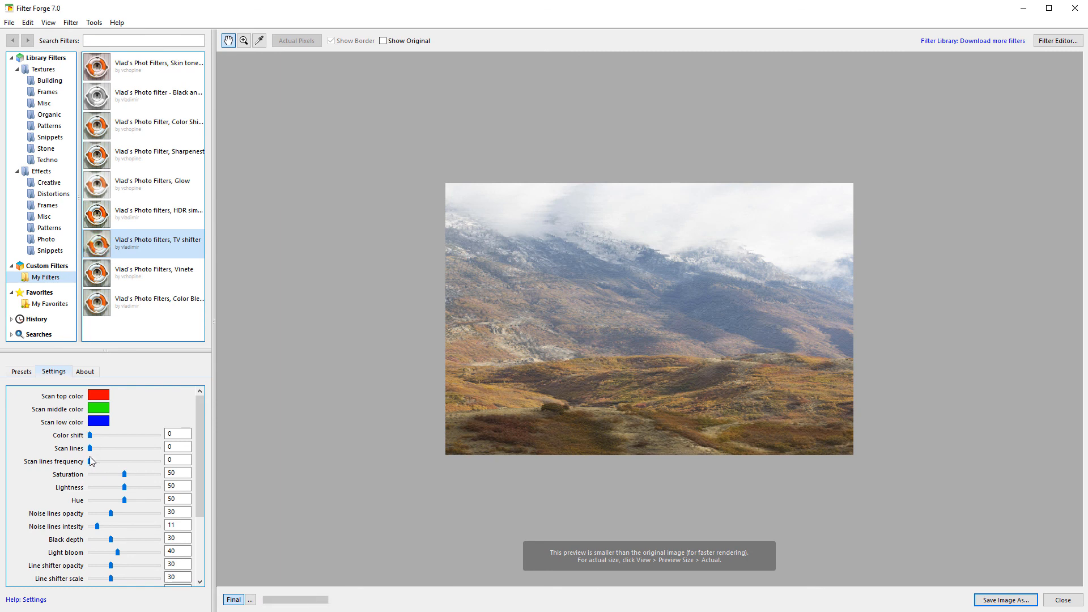
Step: Set Scan lines to 100 to test the scan colors on the photo, keeping Scan lines frequency at 0 and Saturation at 50
drag(90, 448, 162, 448)
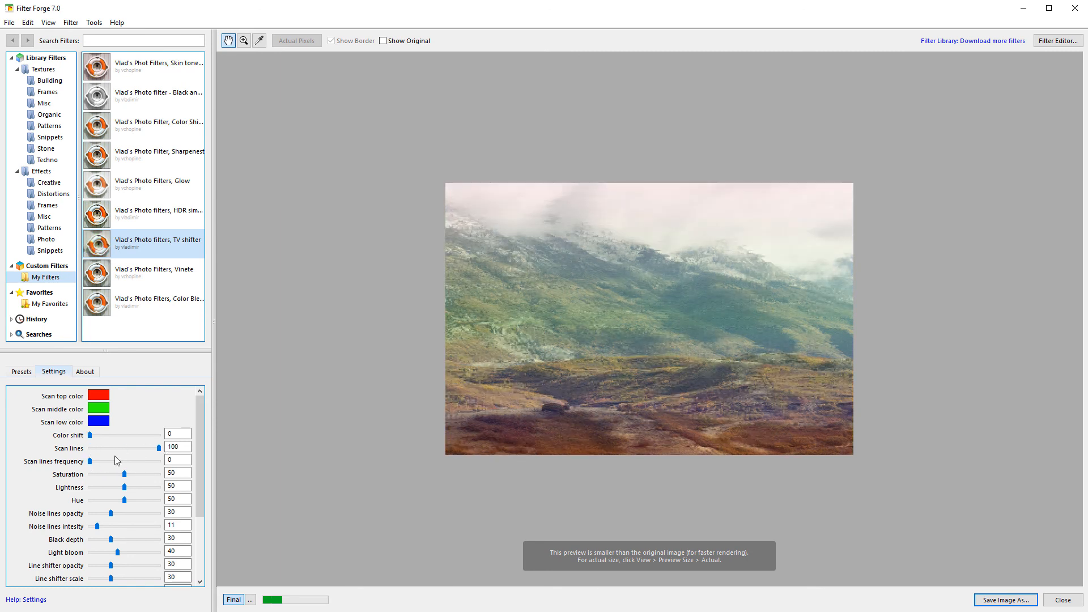
drag(90, 461, 91, 460)
mouse_move(124, 474)
mouse_down()
mouse_move(92, 474)
mouse_move(120, 470)
mouse_up()
Step: Set Noise lines opacity and intensity, Black depth, Light bloom, Line shifter opacity and scale, Shifter amount, and Scan lines to 0
drag(197, 447, 191, 489)
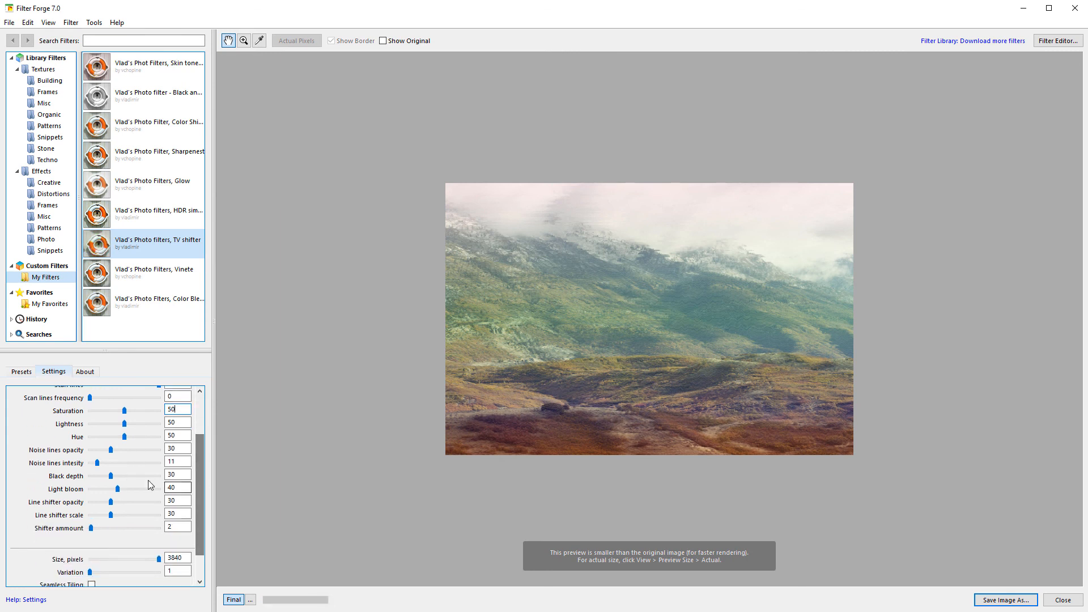
drag(111, 450, 85, 528)
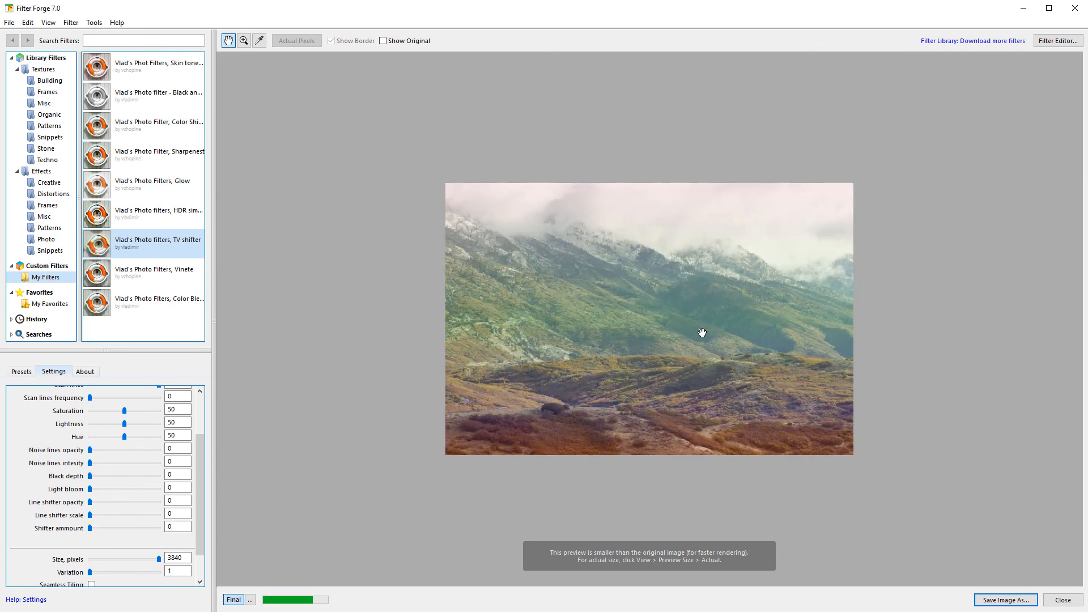
drag(202, 470, 202, 417)
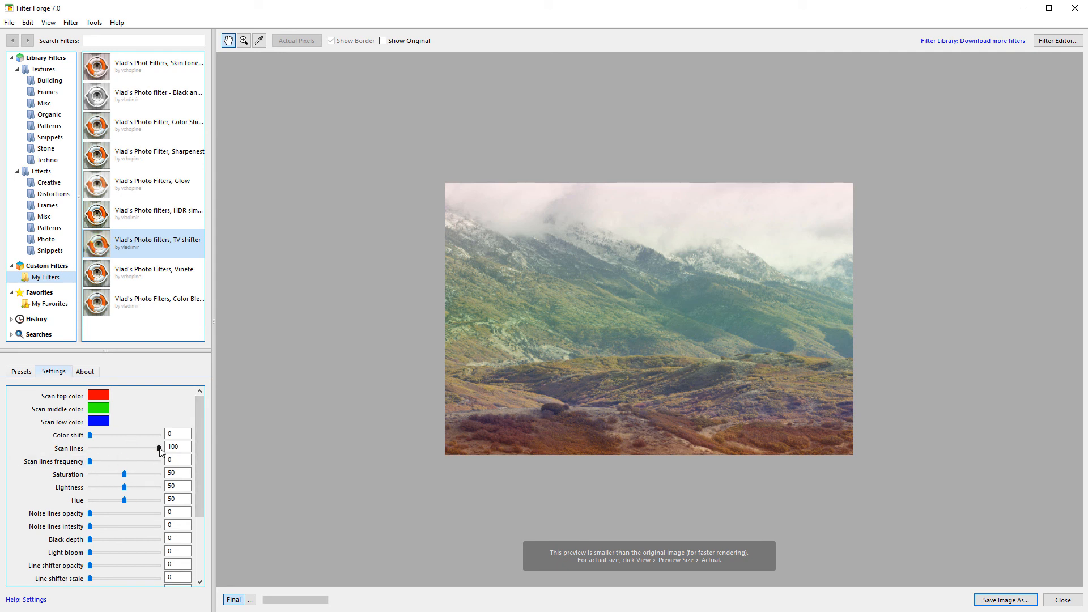
drag(159, 448, 83, 451)
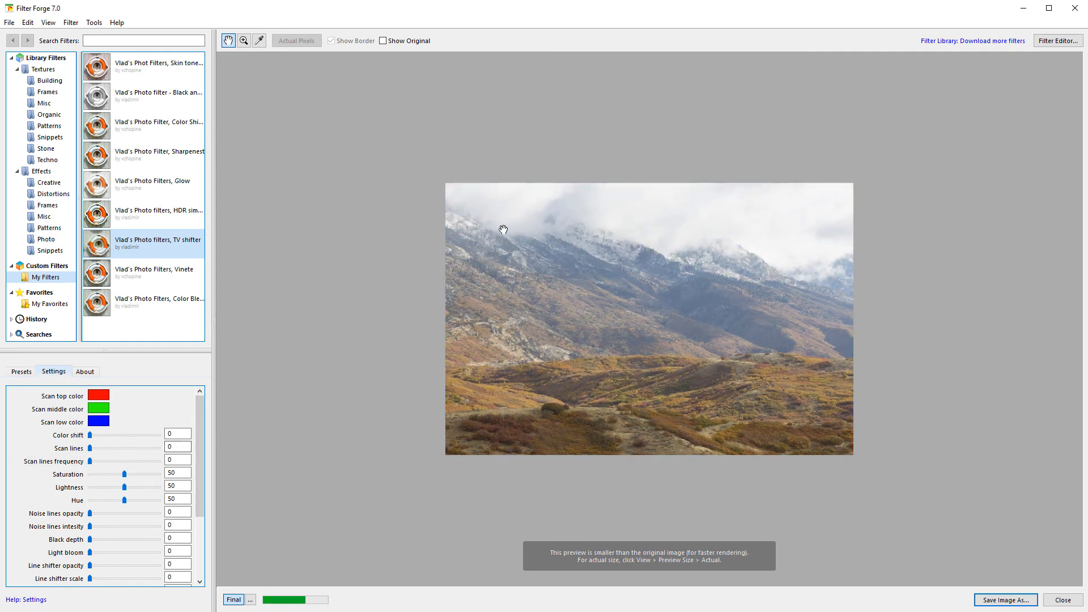
Step: Try Color shift at 47 on the photo and reduce it to 20
mouse_move(200, 440)
mouse_down()
mouse_move(198, 488)
mouse_move(199, 440)
mouse_move(195, 452)
mouse_up()
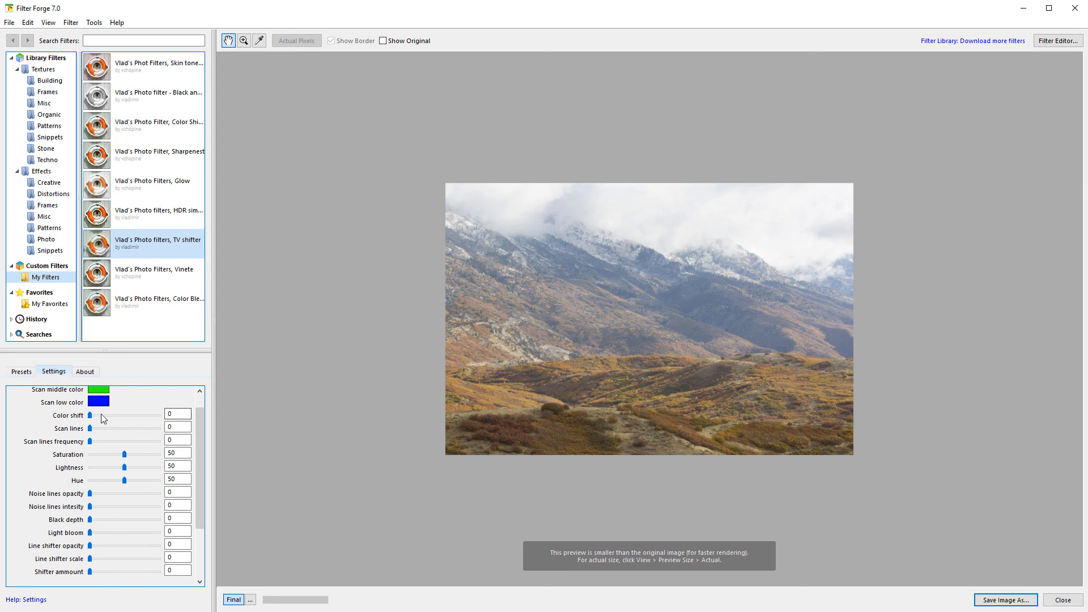
drag(90, 418, 122, 418)
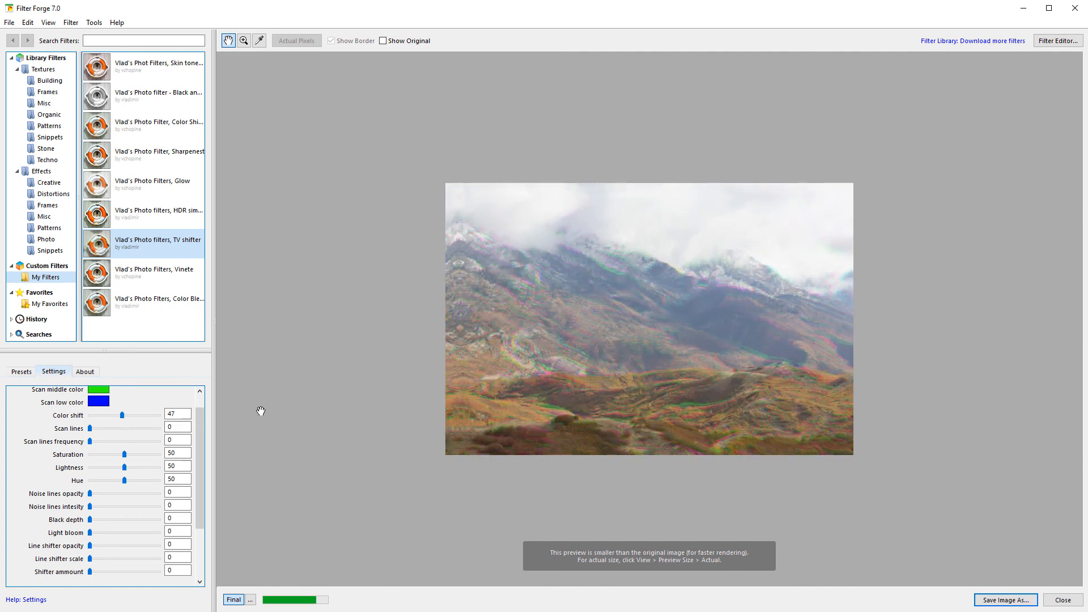
drag(201, 442, 199, 418)
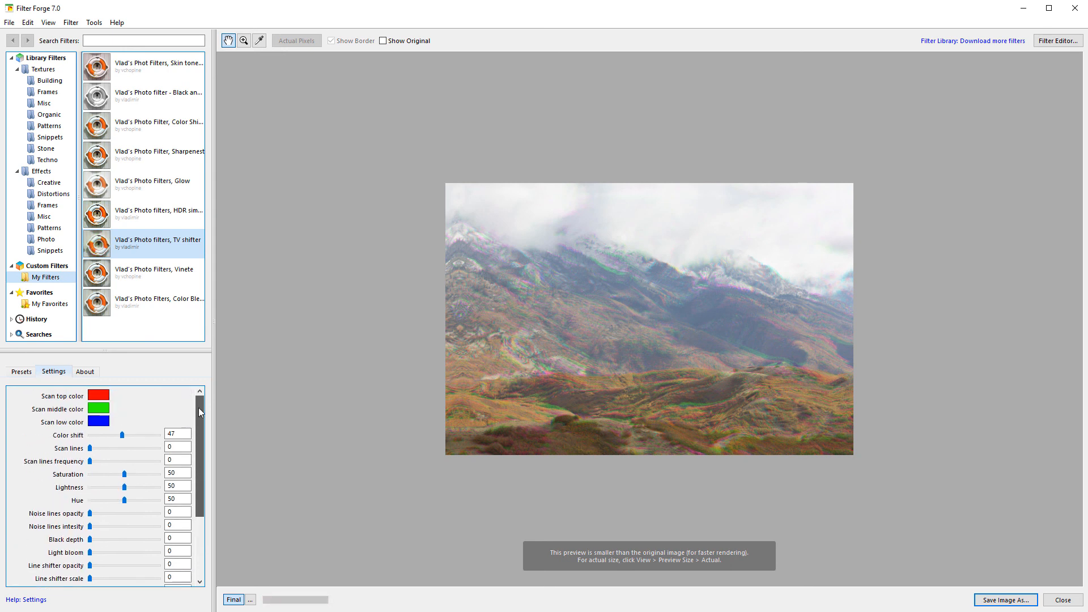
drag(122, 436, 103, 434)
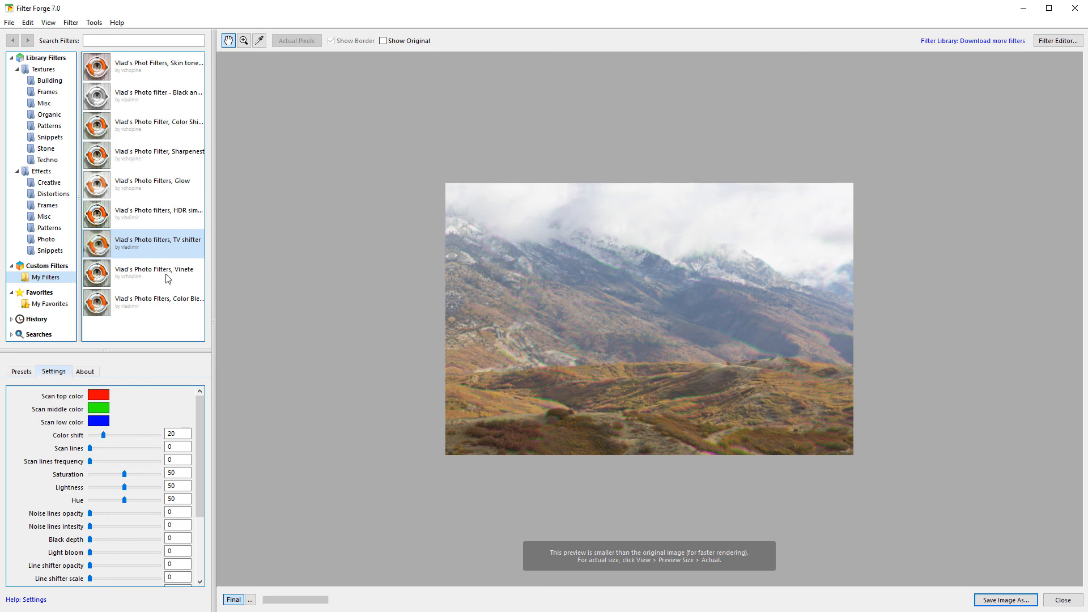
Step: Show the filter's presets and try several on the photo, starting with the last row and ending on the third preset of the first row
click(21, 372)
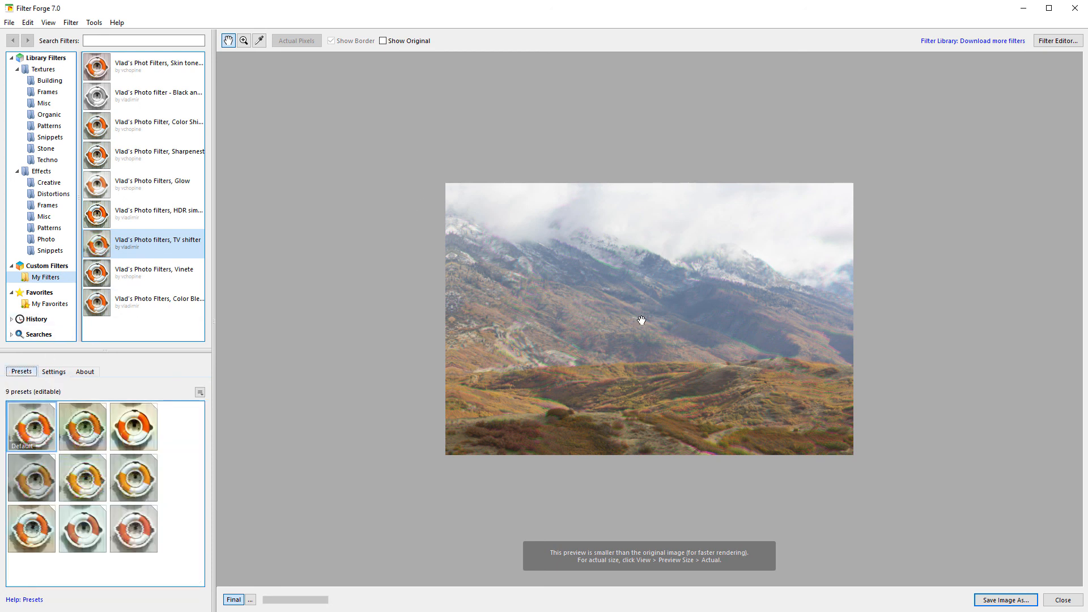
click(151, 539)
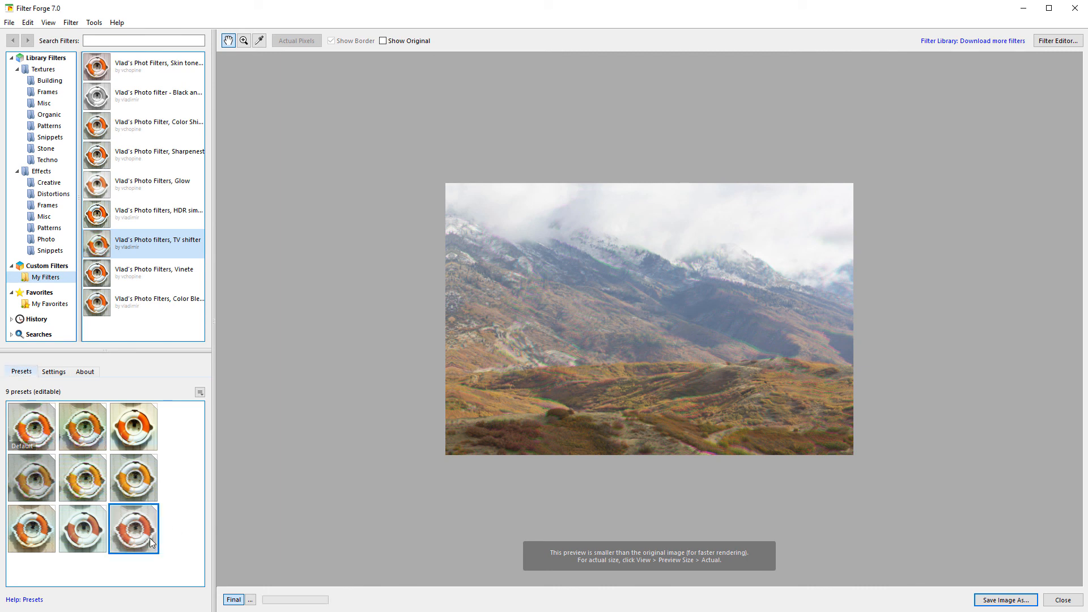
click(97, 536)
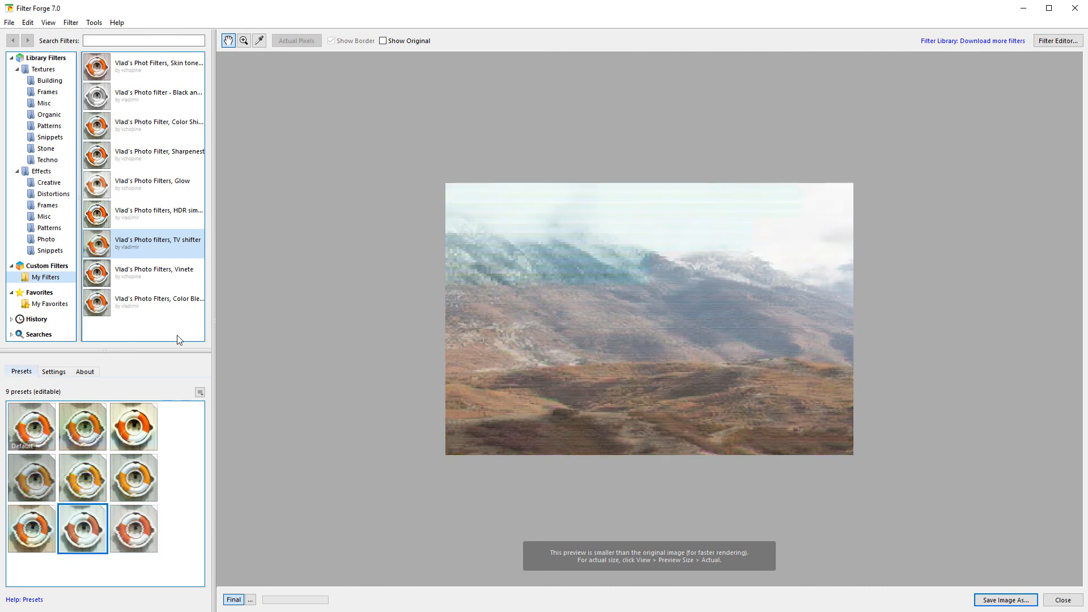
click(44, 531)
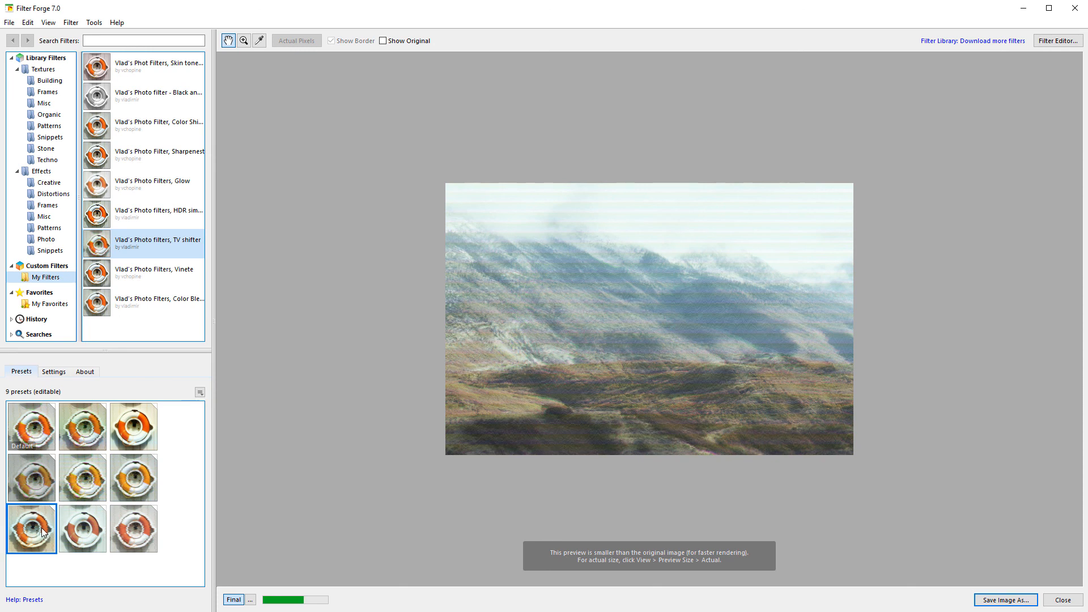
click(103, 478)
click(133, 426)
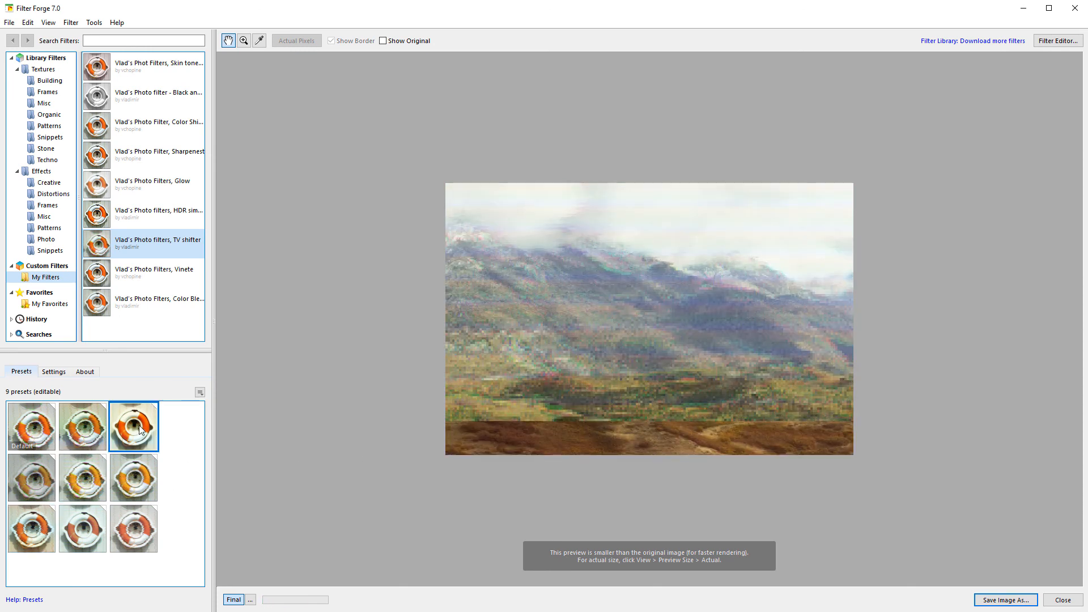